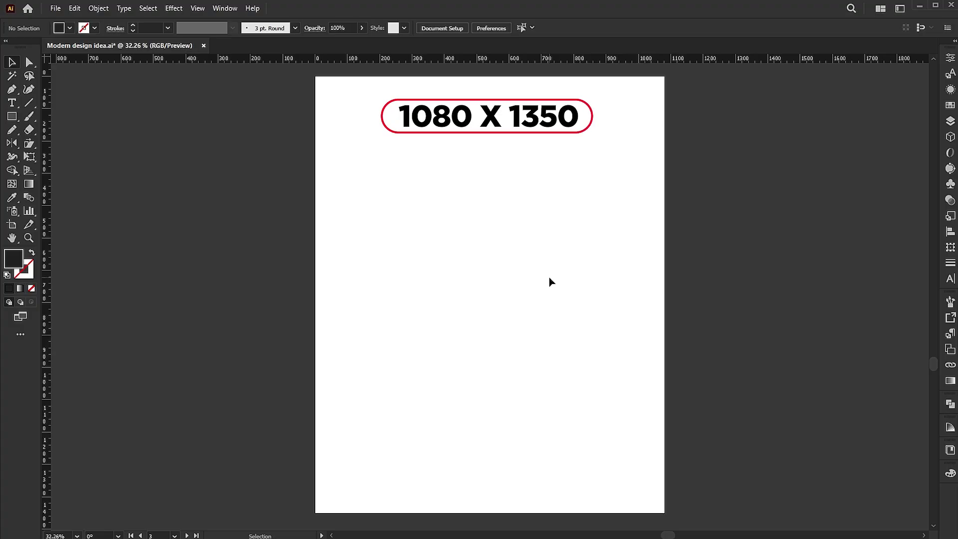
Step: Draw an artboard-sized rectangle and fill it with the #EBEBEB light grey
key(space)
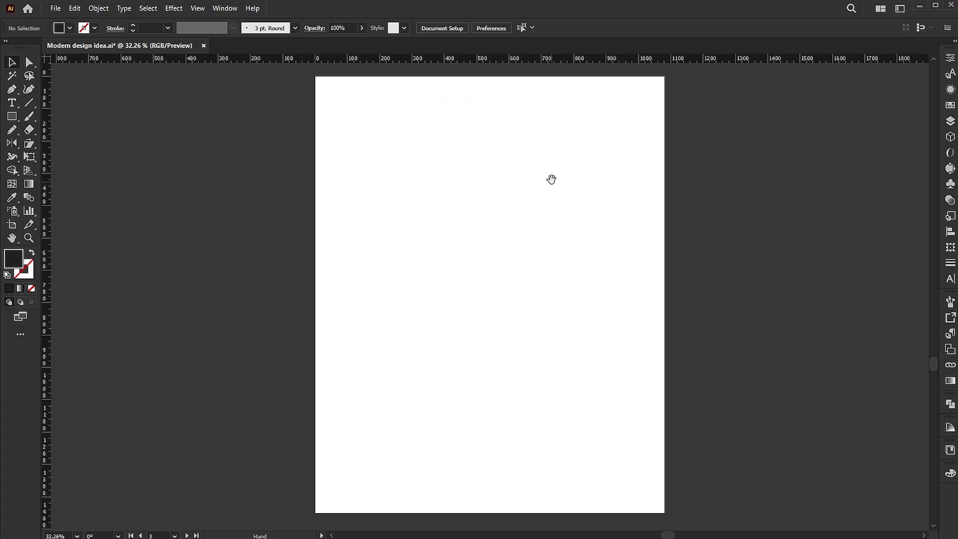
drag(552, 178, 553, 252)
scroll(521, 121, up, 1)
drag(556, 127, 555, 192)
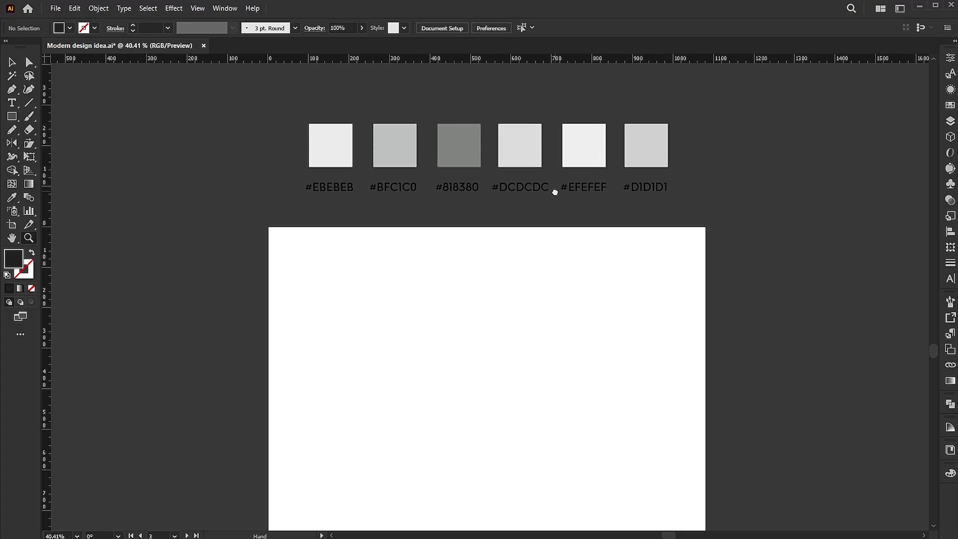
ctrl+click(555, 192)
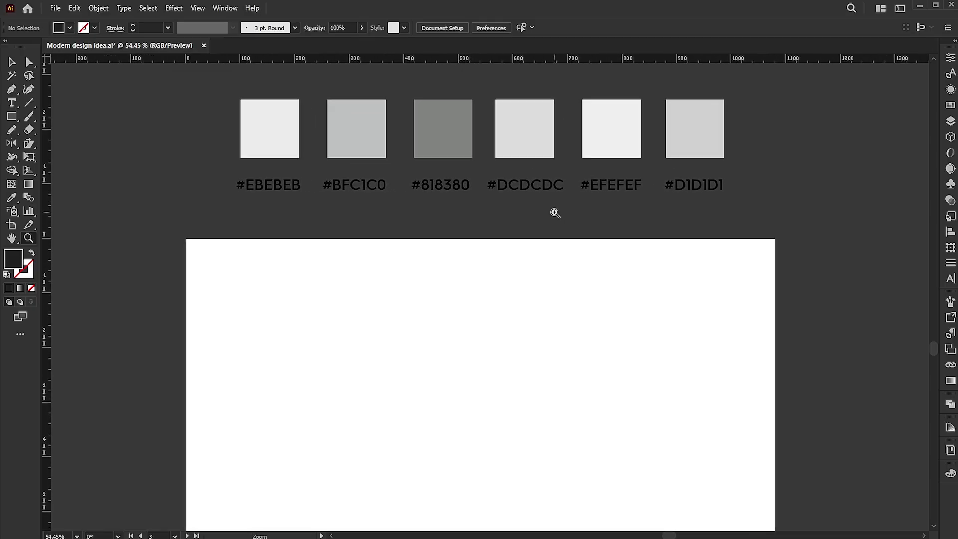
key(ctrl+0)
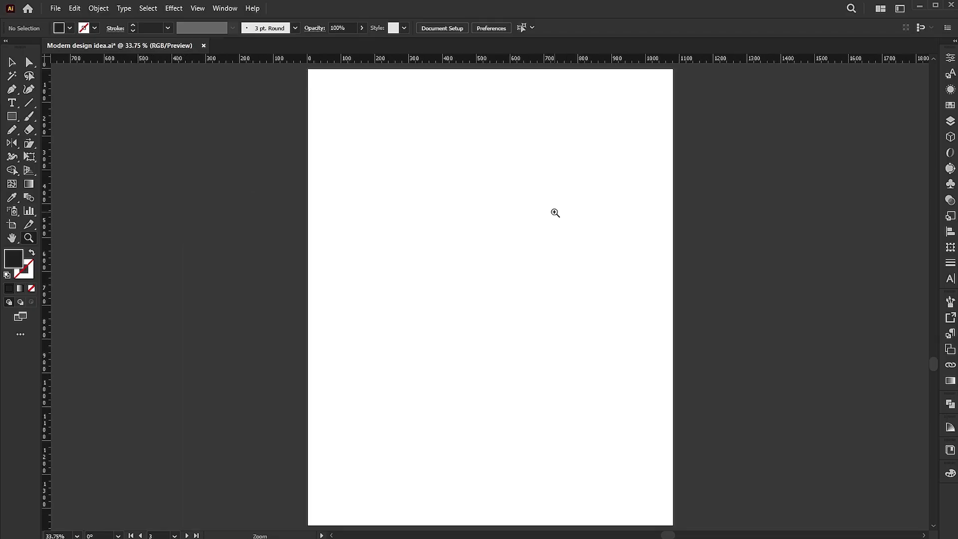
key(ctrl+alt+0)
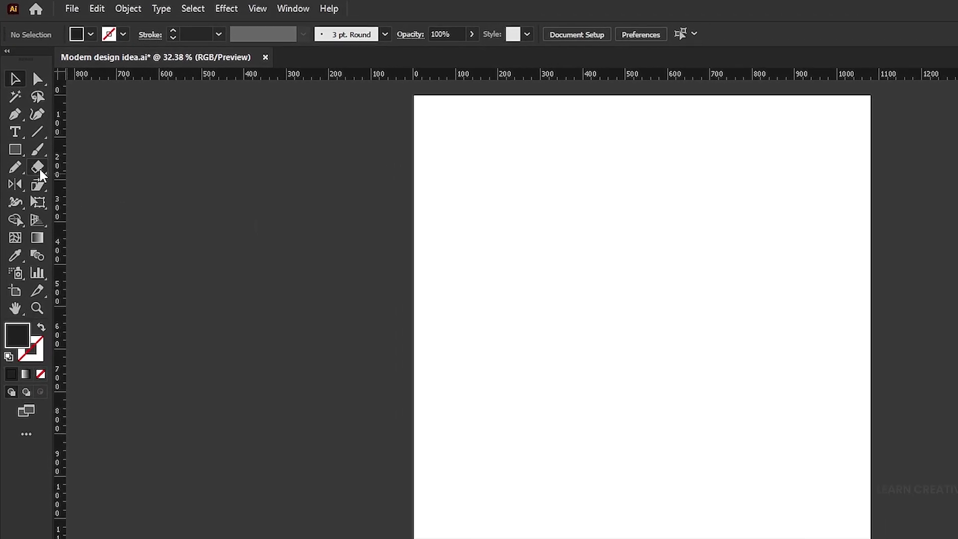
click(16, 161)
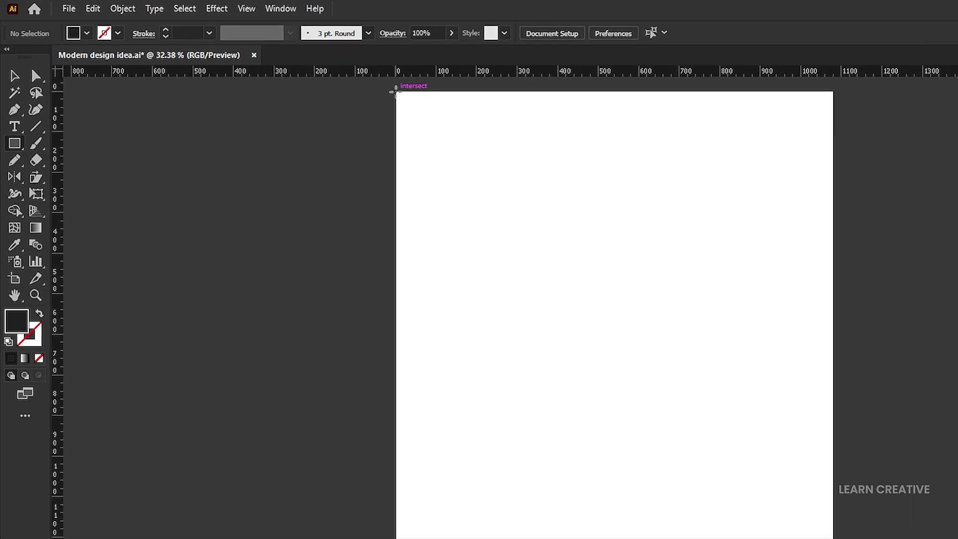
drag(395, 91, 831, 538)
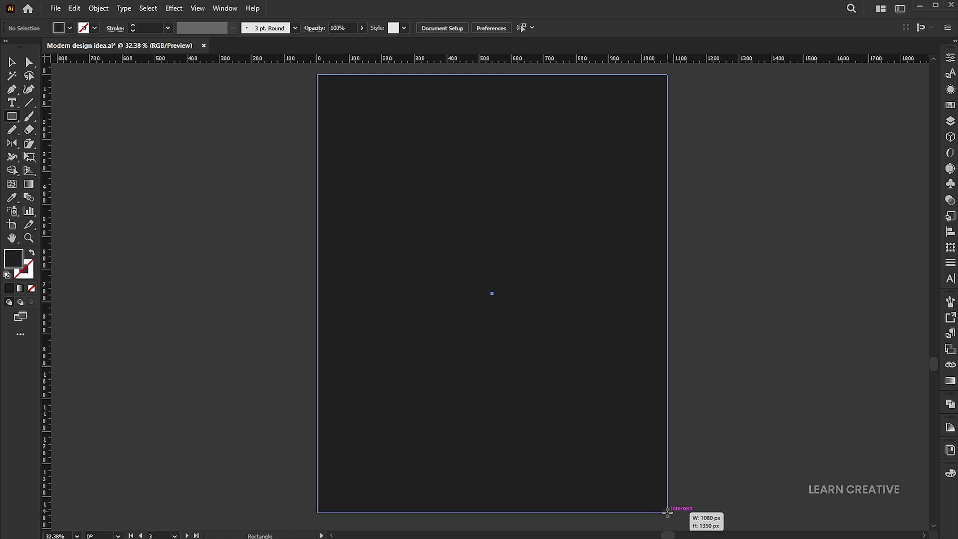
drag(667, 511, 666, 511)
scroll(656, 223, down, 1)
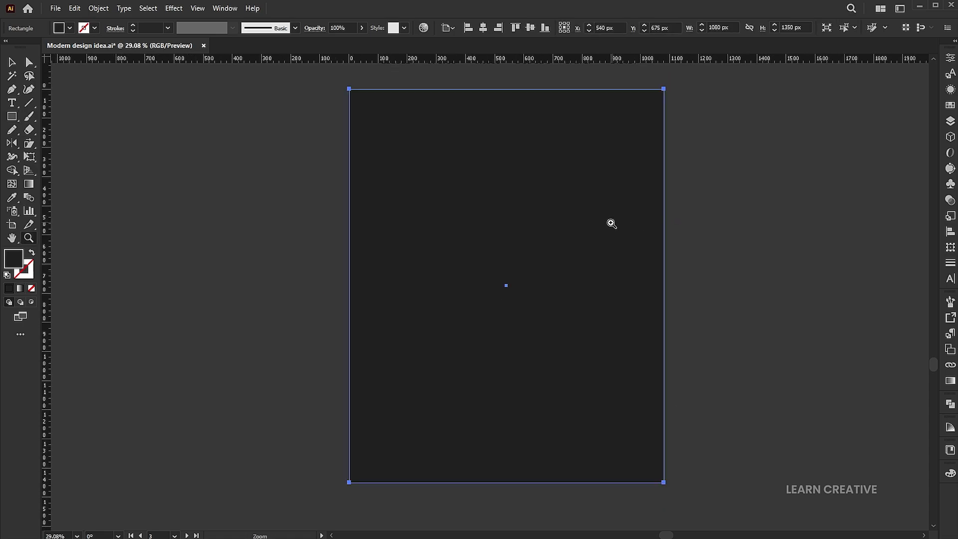
drag(611, 222, 606, 269)
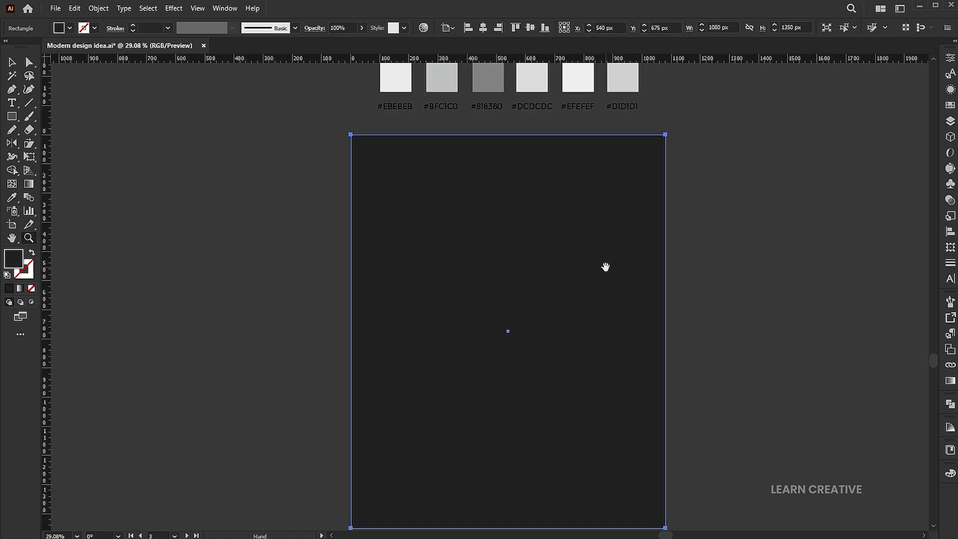
click(12, 197)
click(403, 83)
Step: Paste a copy of the background in front, set it 450 px wide and align it right
key(v)
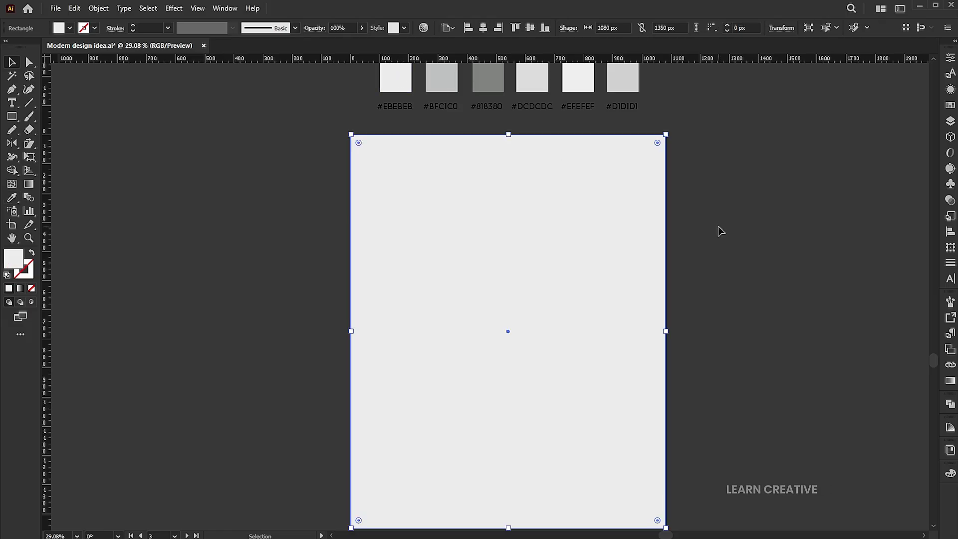
click(718, 226)
click(587, 249)
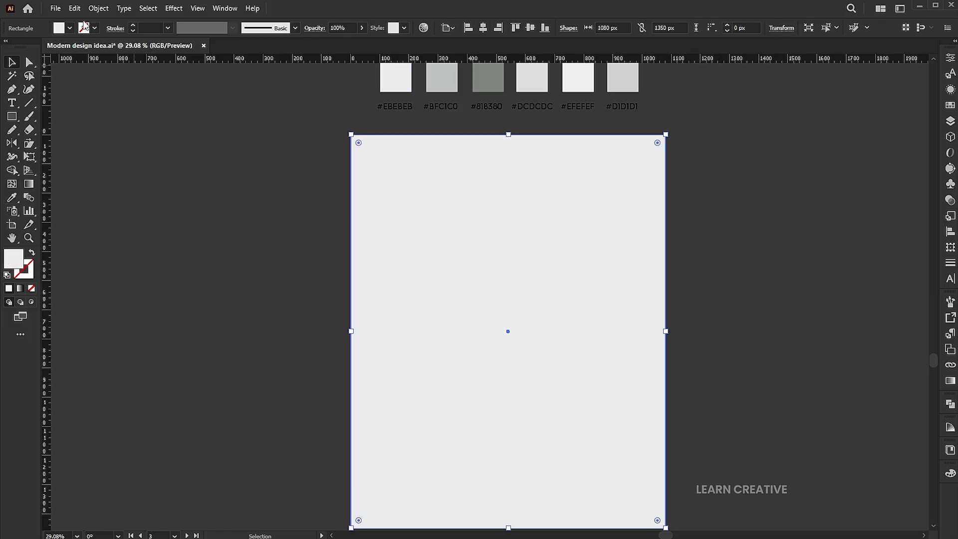
click(75, 9)
click(93, 60)
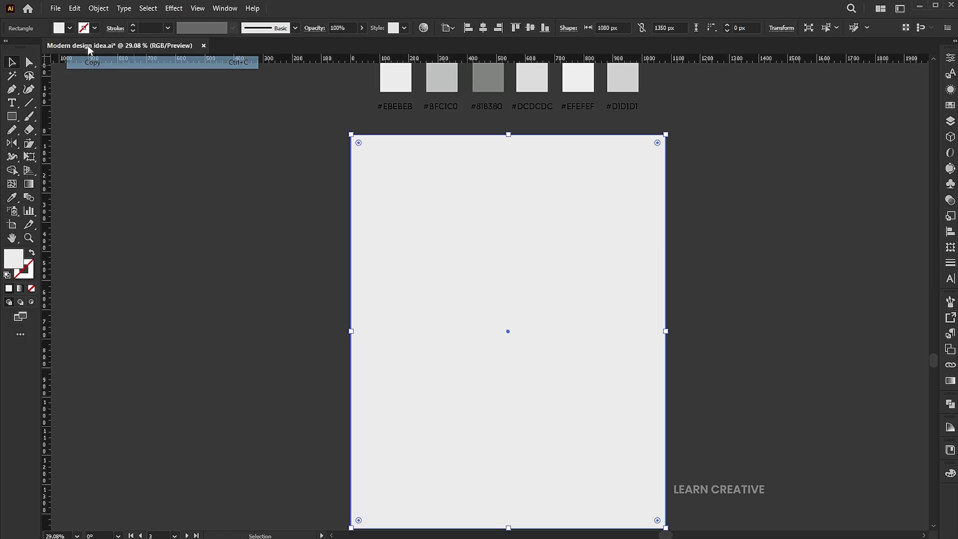
click(75, 8)
click(106, 86)
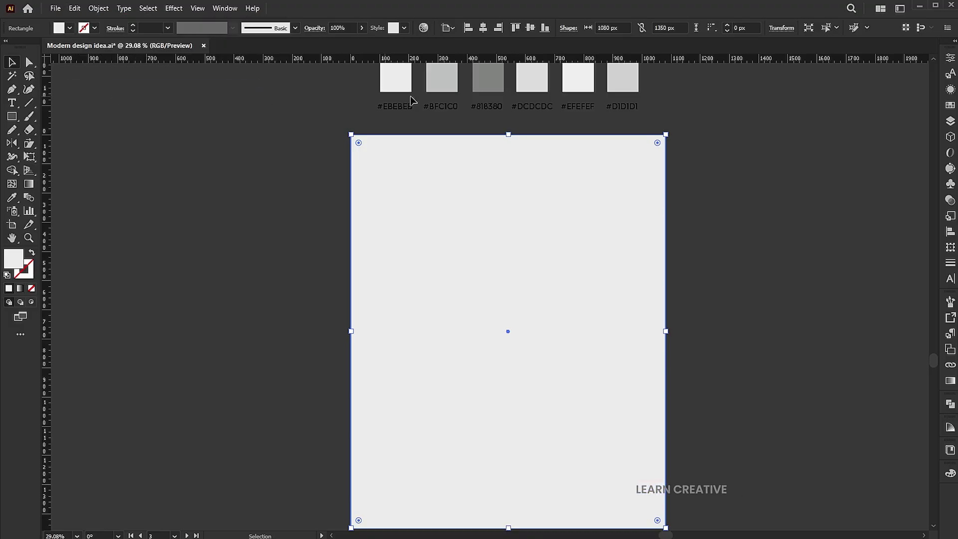
click(624, 28)
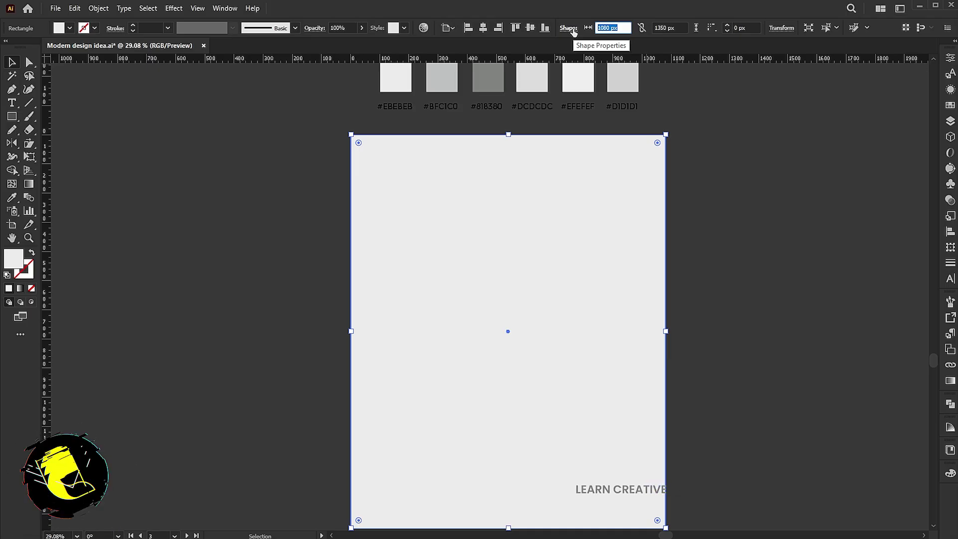
text(4)
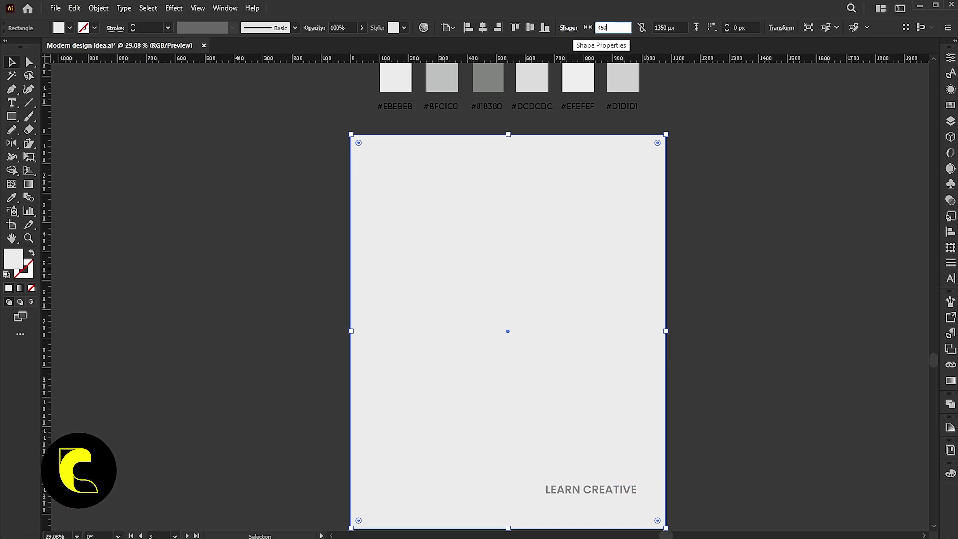
text(50)
key(Return)
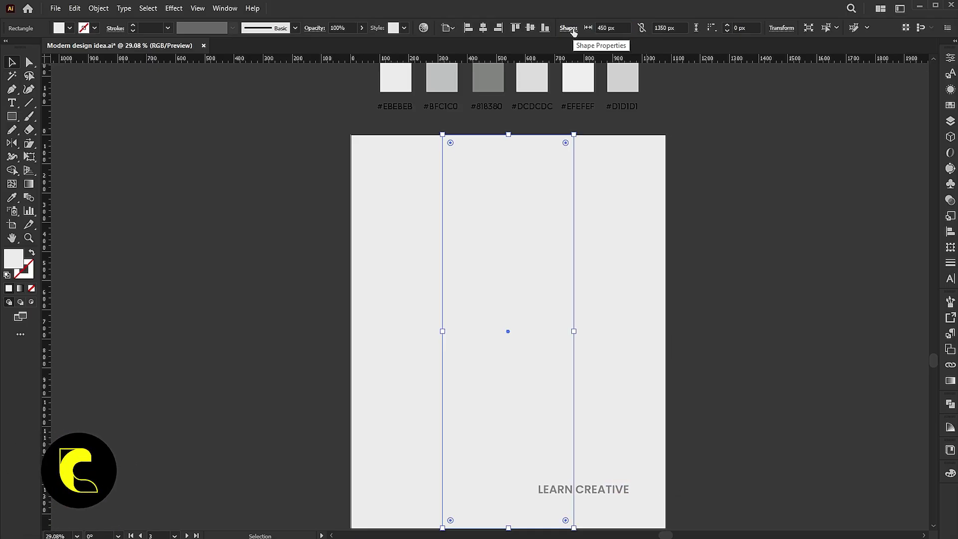
click(503, 28)
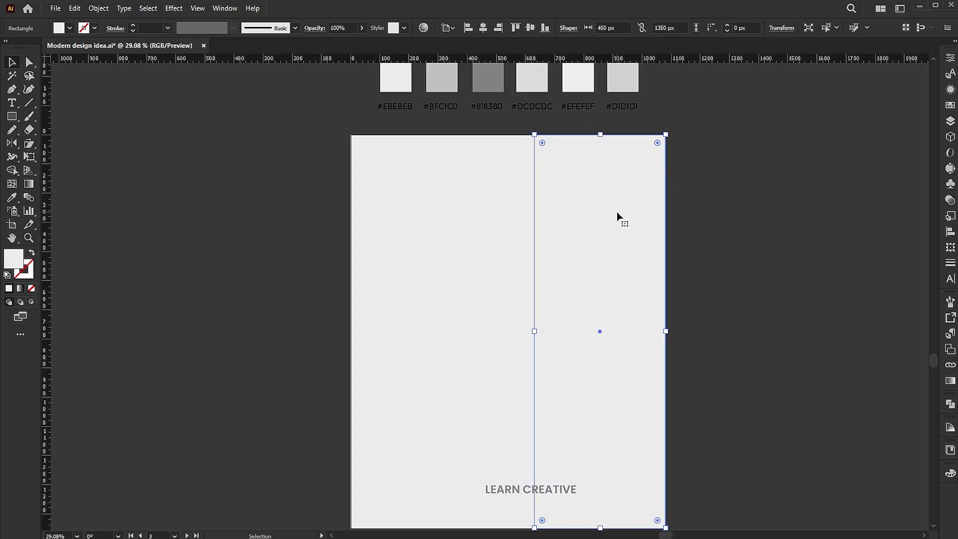
Step: Fill the strip with a linear gradient from #BFC1C0 to #818380
click(20, 289)
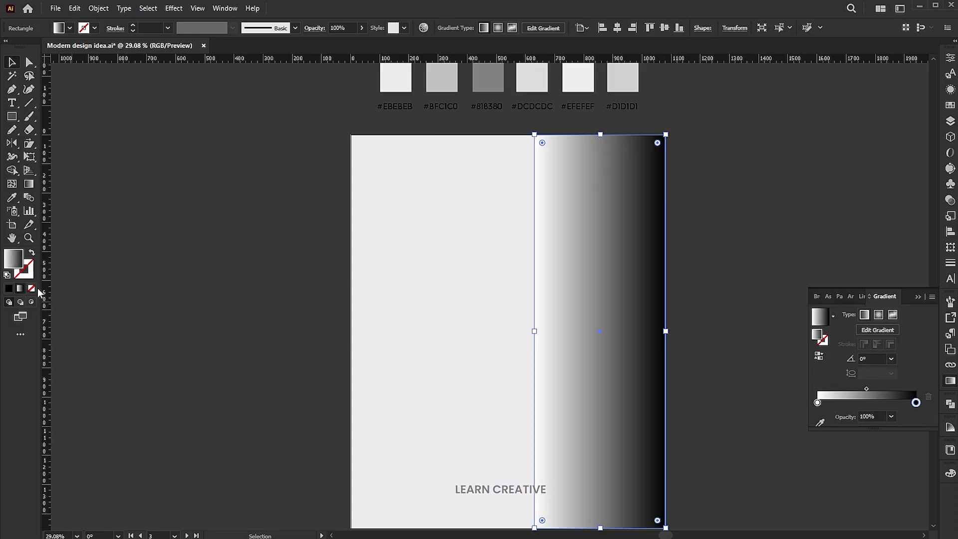
click(818, 403)
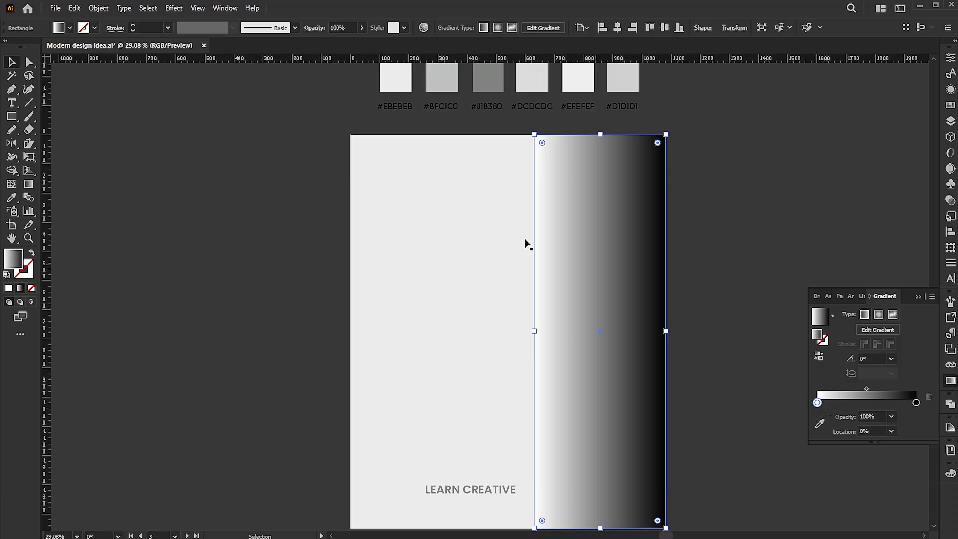
click(12, 197)
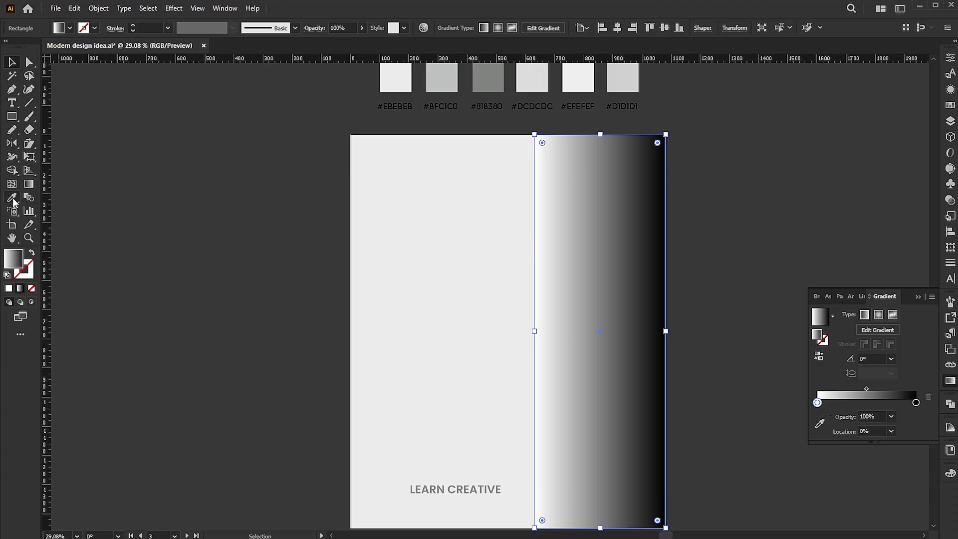
click(448, 79)
click(916, 402)
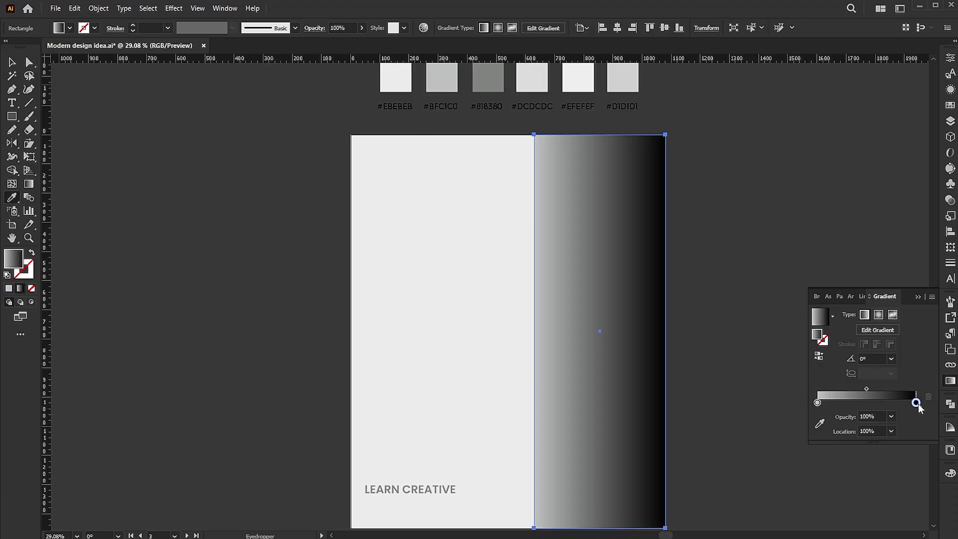
click(488, 76)
key(v)
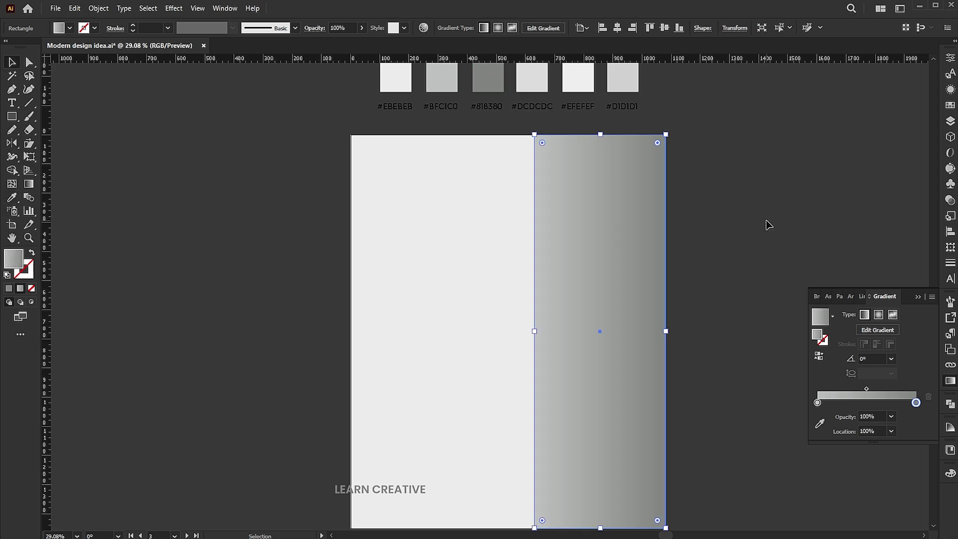
click(766, 221)
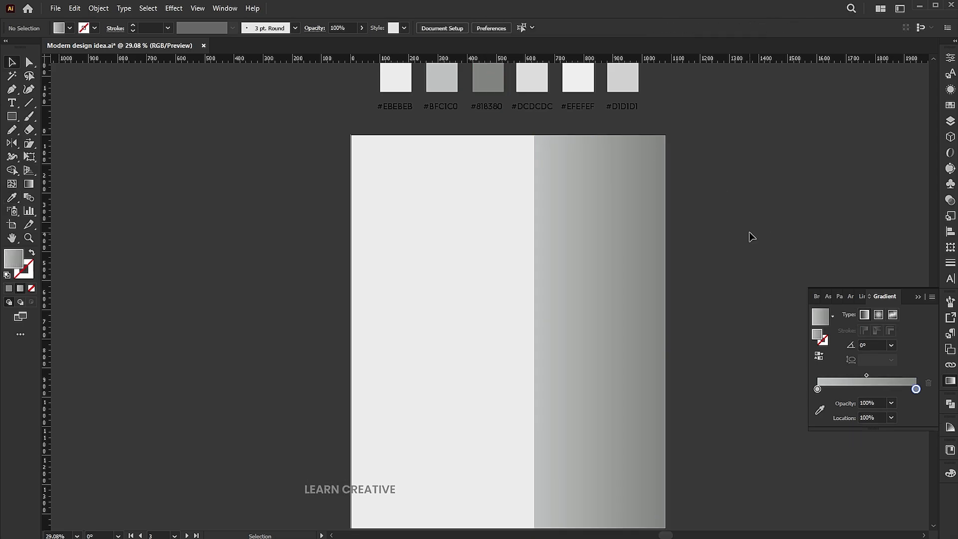
click(917, 298)
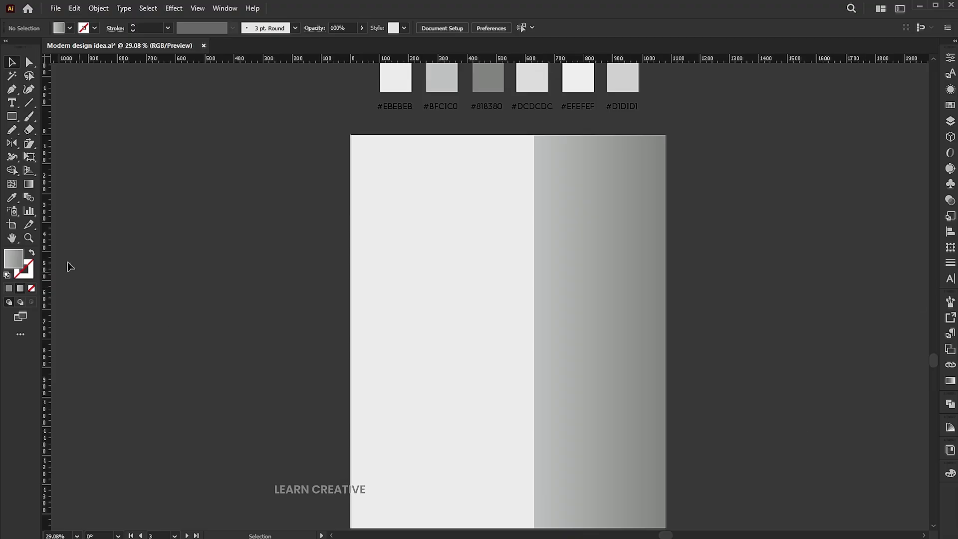
Step: Create a 350 x 850 px rectangle, centred vertically and nudged left on the artboard
click(12, 116)
click(446, 272)
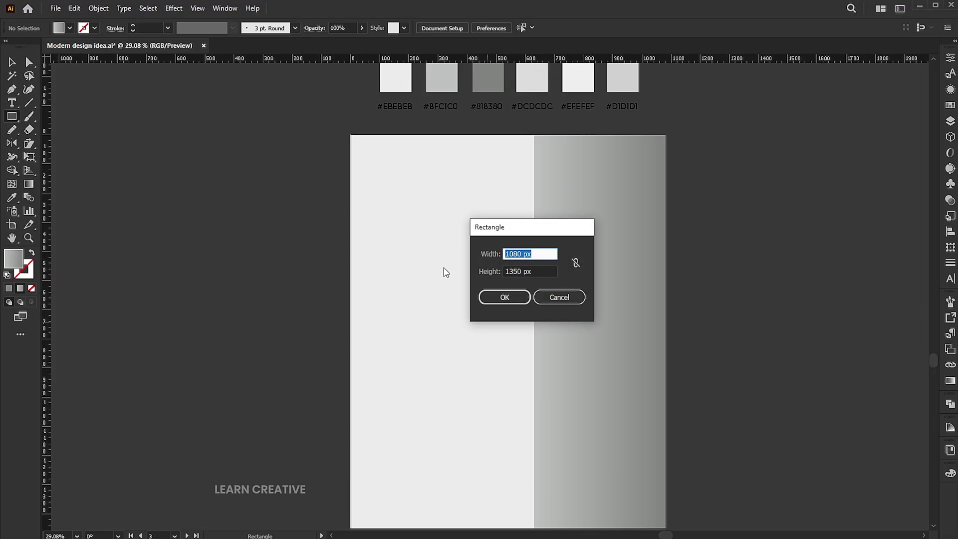
text(350)
key(Tab)
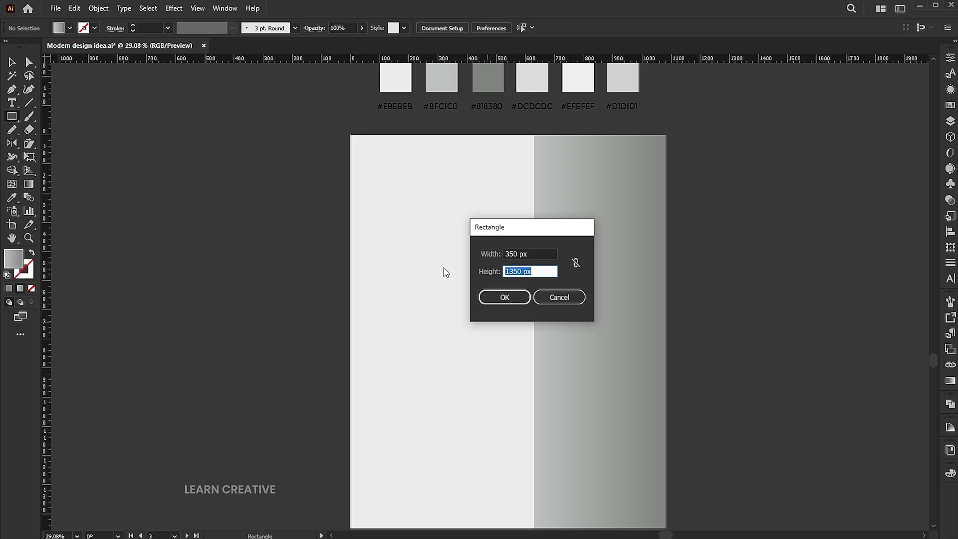
text(850)
key(Return)
key(v)
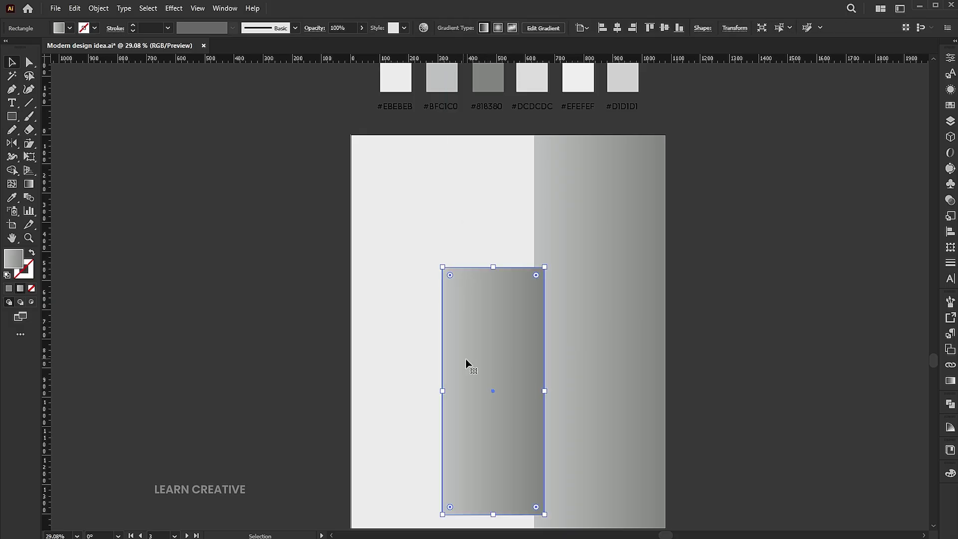
drag(466, 358, 450, 298)
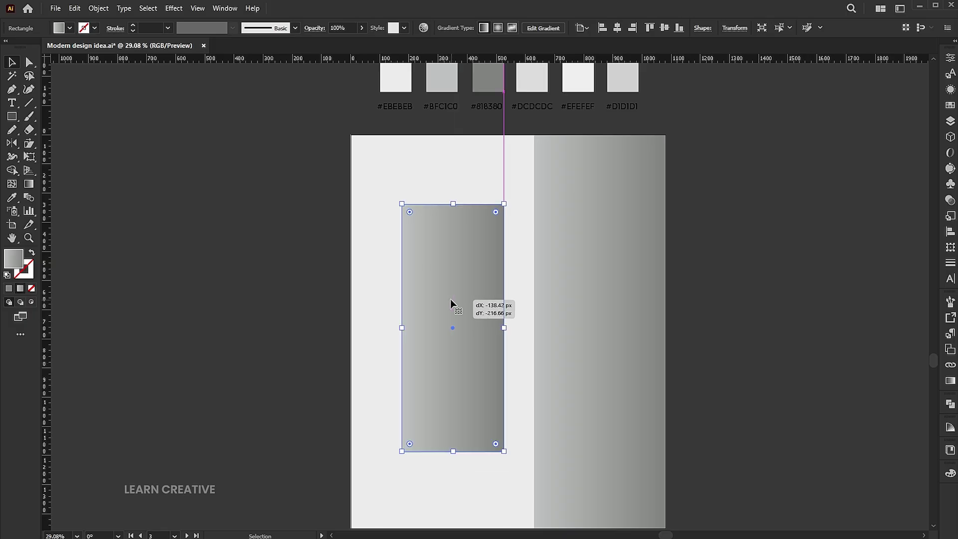
click(664, 27)
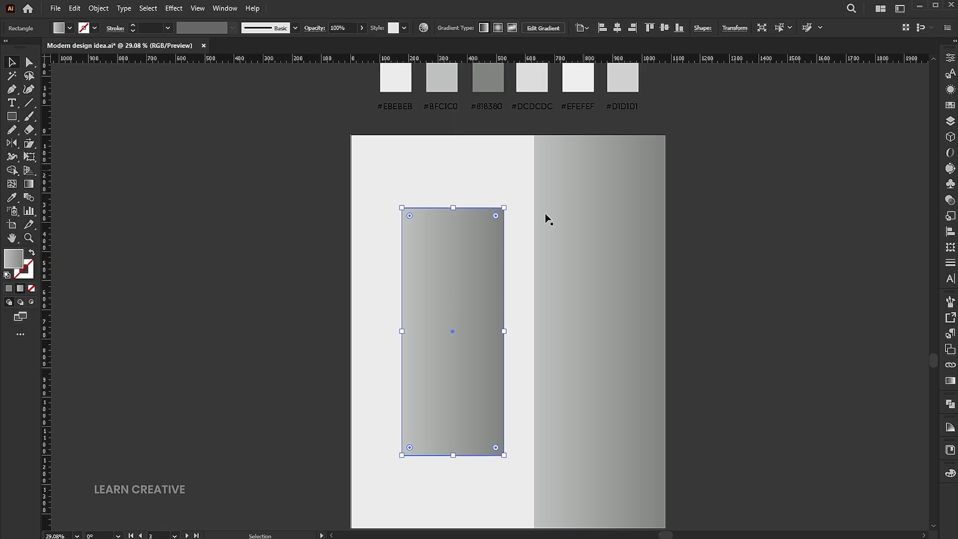
drag(456, 298, 438, 298)
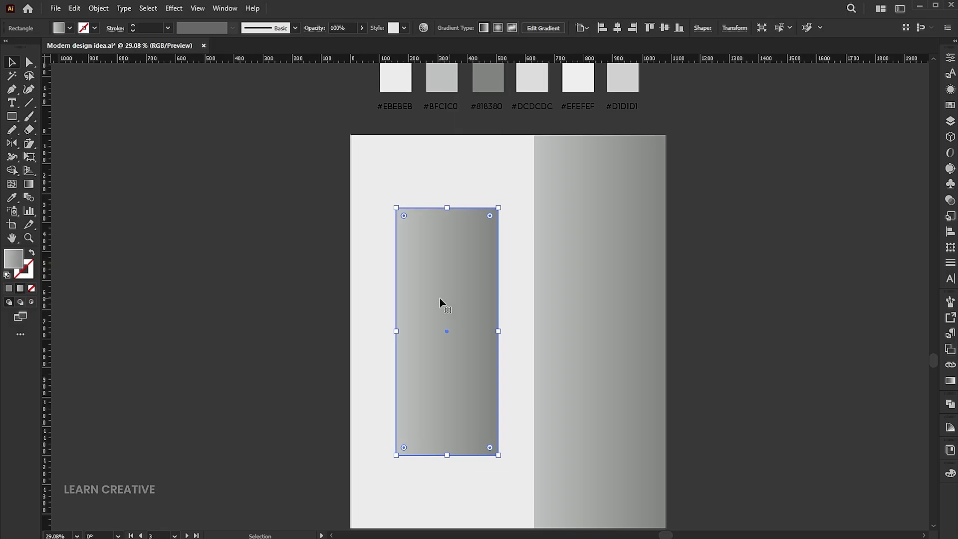
Step: Fill the new rectangle with the #DCDCDC grey
click(12, 197)
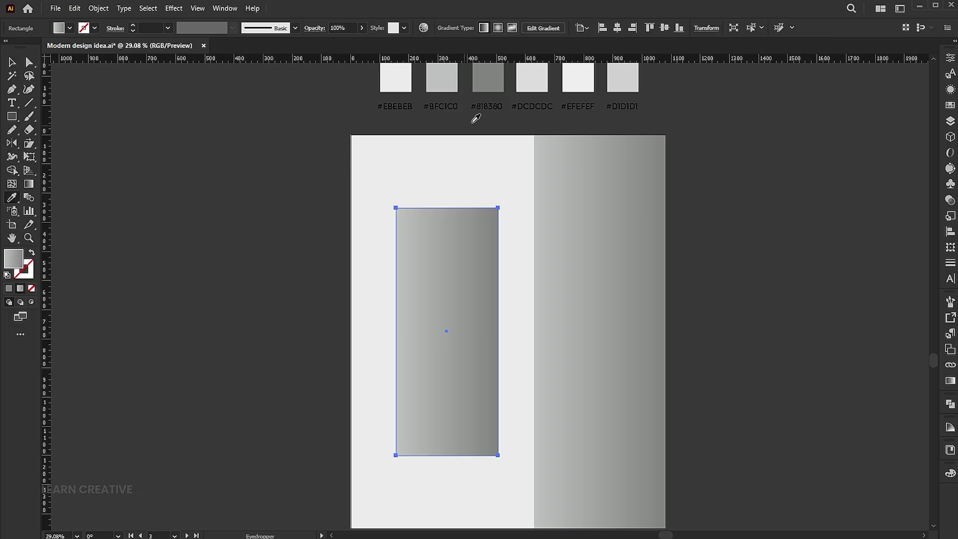
click(533, 79)
key(v)
click(723, 272)
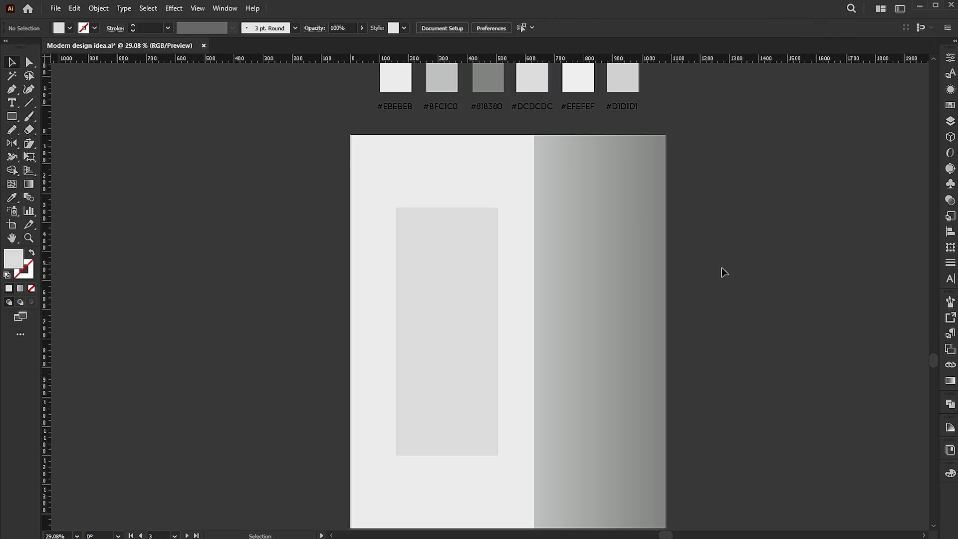
Step: Lower the top-right corner and raise the bottom-right corner to slant the panel in perspective
click(458, 320)
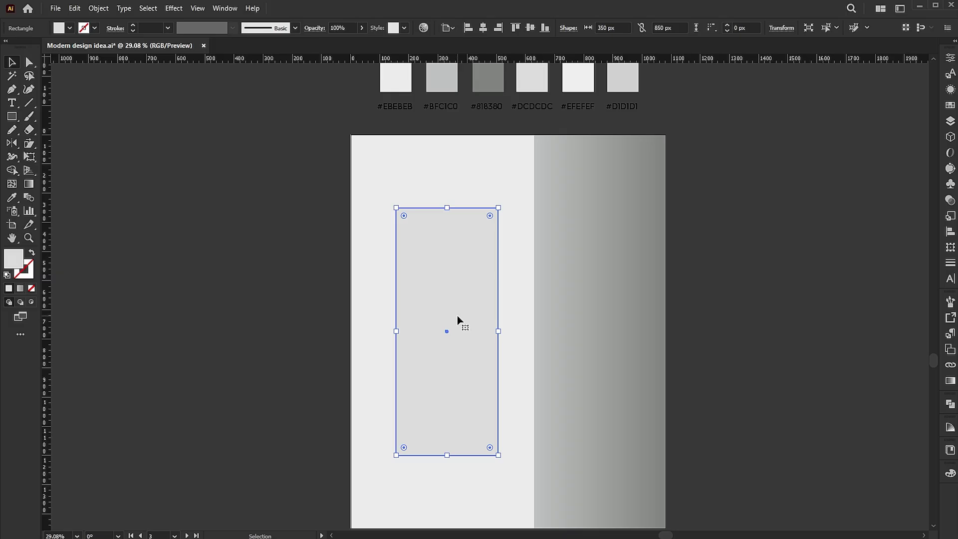
click(27, 64)
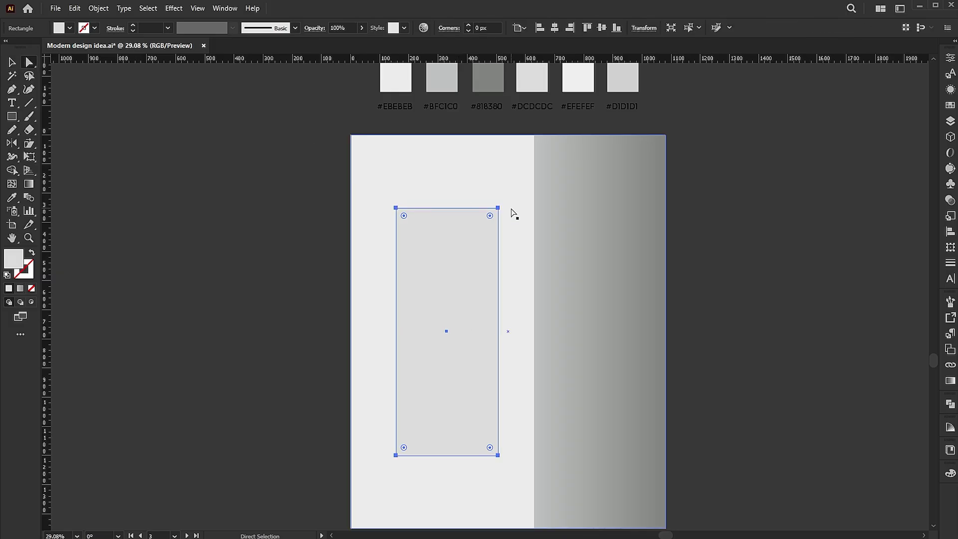
drag(499, 209, 498, 268)
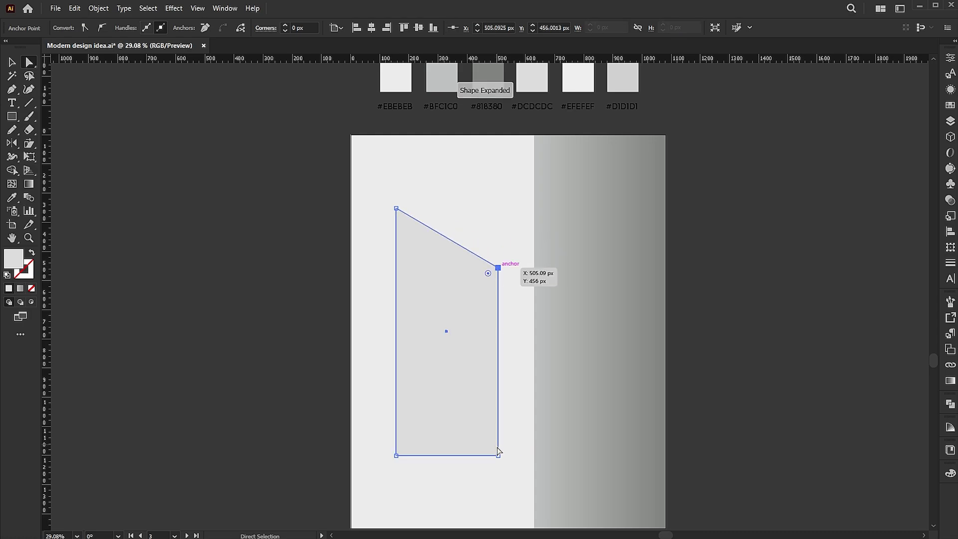
drag(497, 456, 497, 437)
key(v)
click(740, 323)
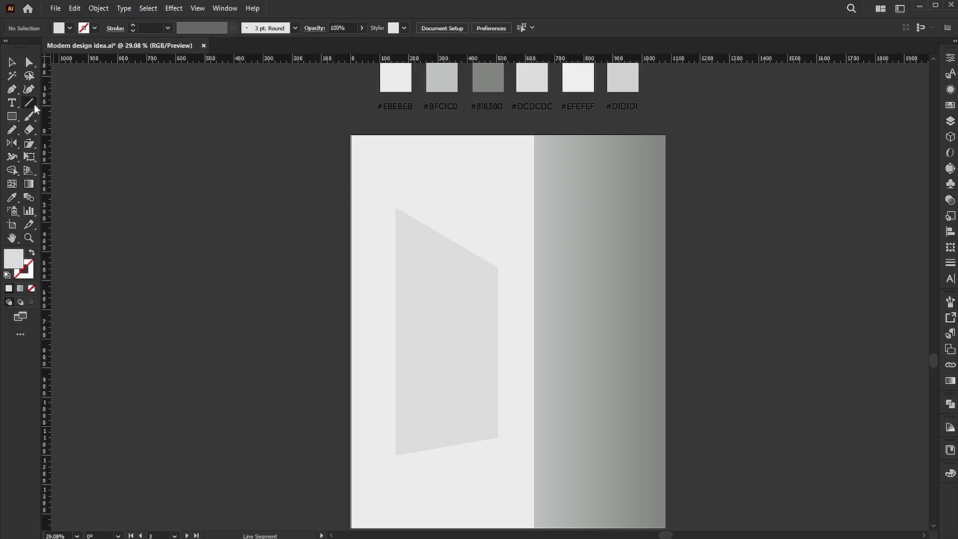
Step: Draw a line along the panel's slanted top edge, copy it right, and add a horizontal guide
drag(497, 267, 395, 207)
key(v)
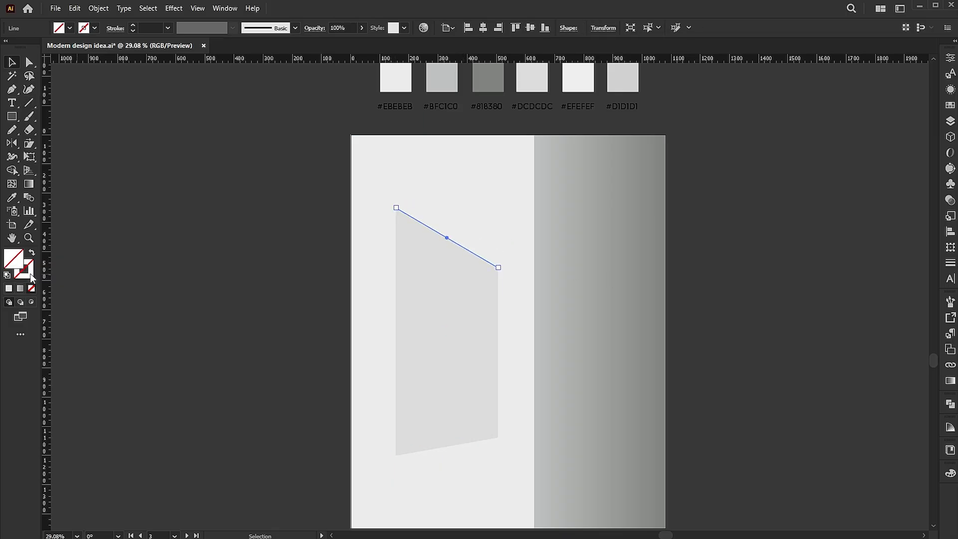
click(14, 289)
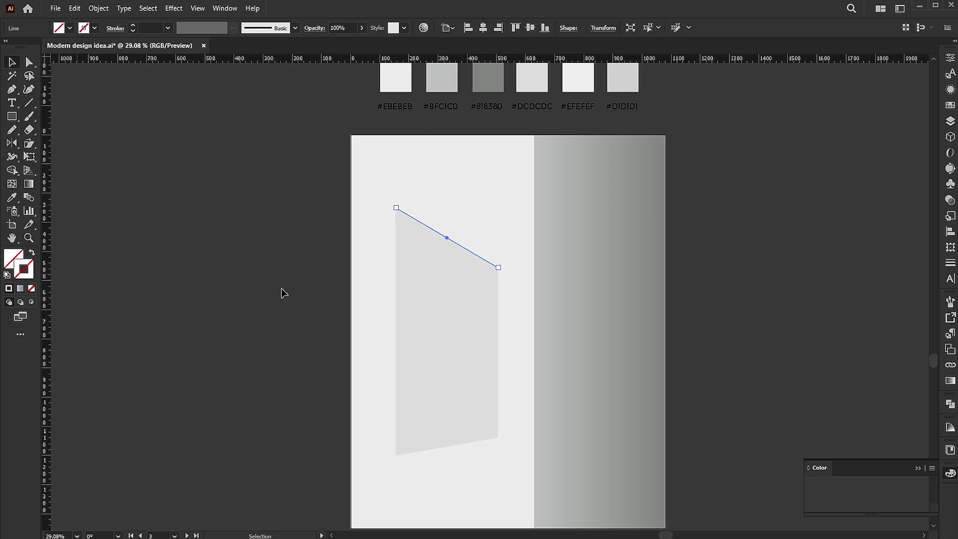
click(728, 280)
drag(487, 264, 619, 195)
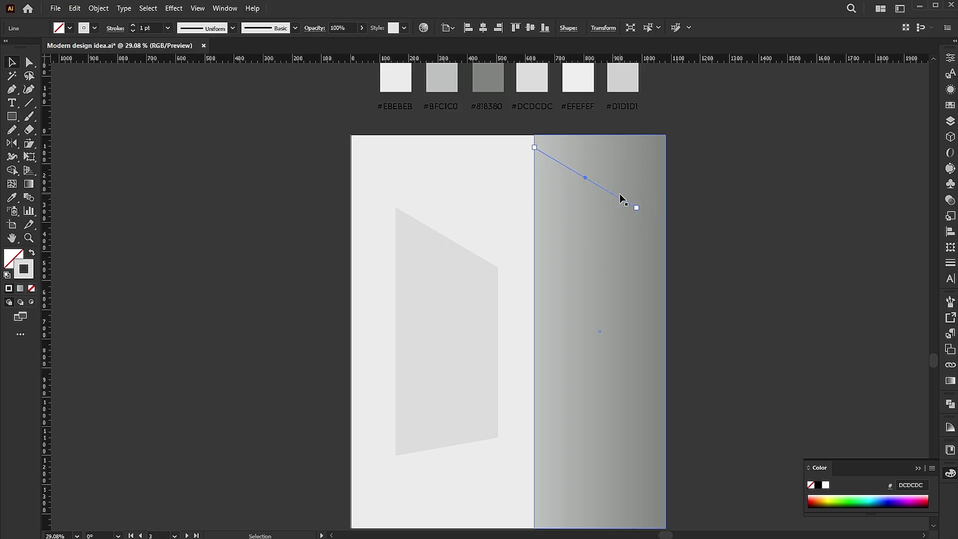
drag(635, 59, 630, 208)
Step: Group the two diagonal lines and join their end points into a closed diamond
click(624, 201)
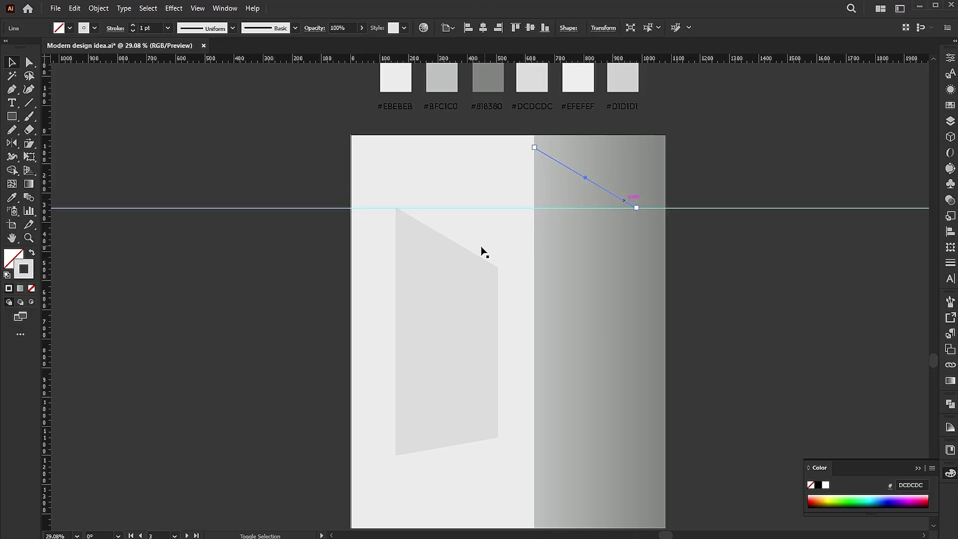
shift+click(469, 255)
right_click(470, 255)
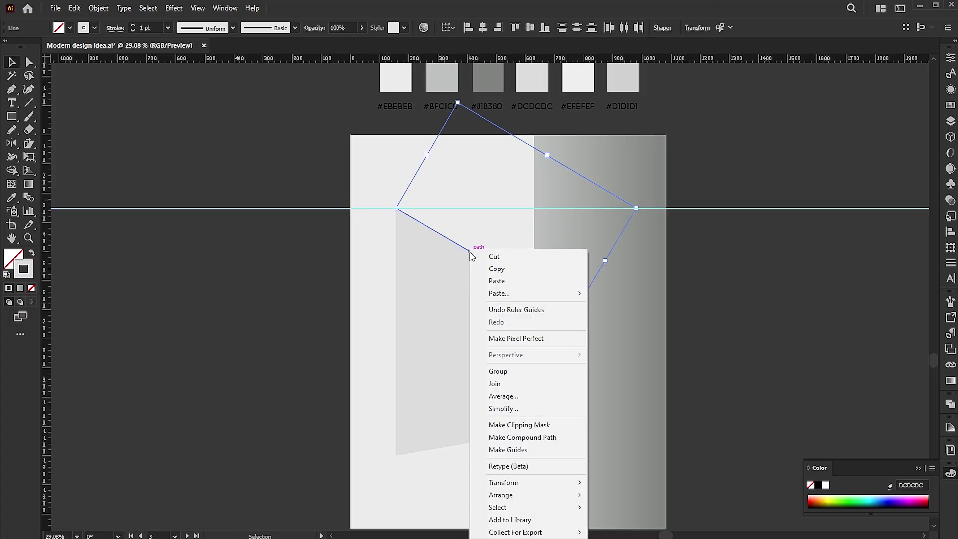
click(498, 371)
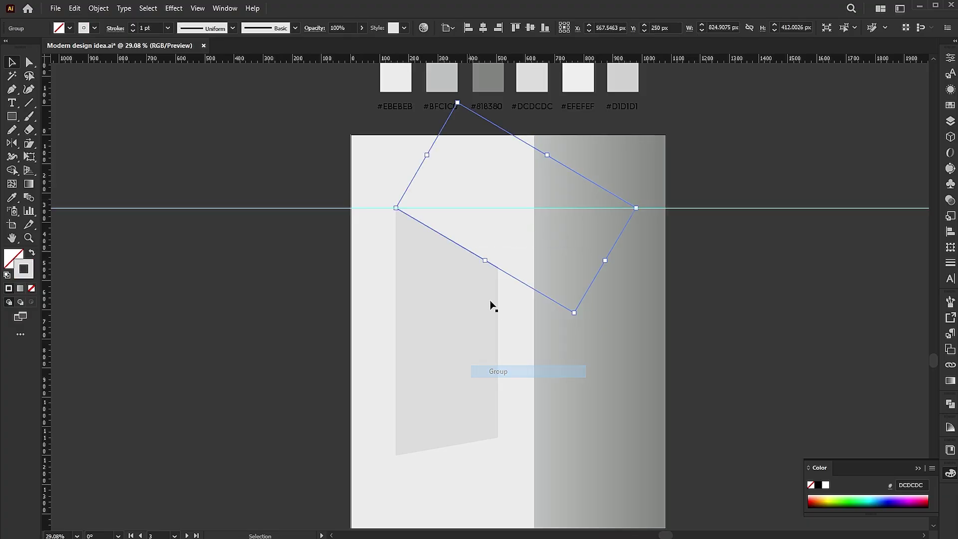
drag(480, 258, 477, 256)
double_click(467, 251)
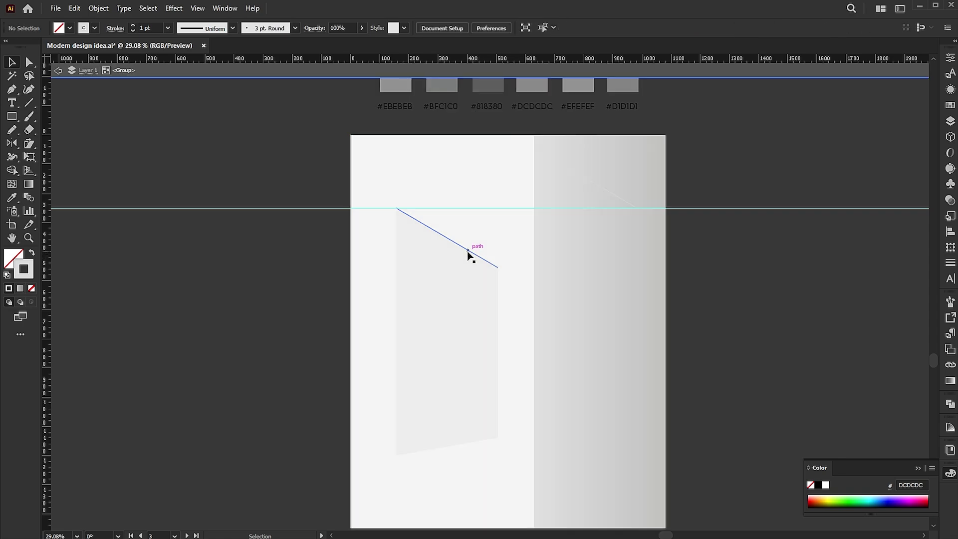
drag(488, 283, 449, 294)
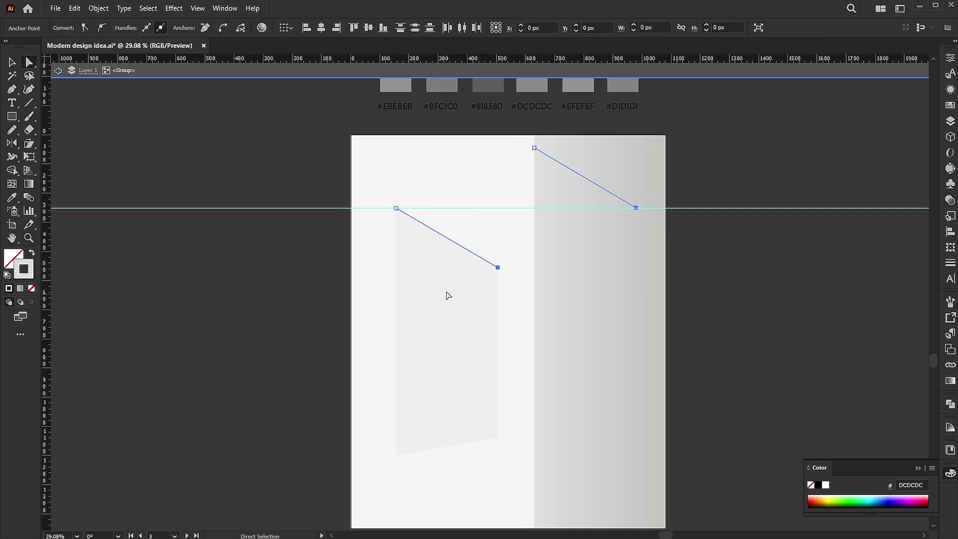
key(ctrl+j)
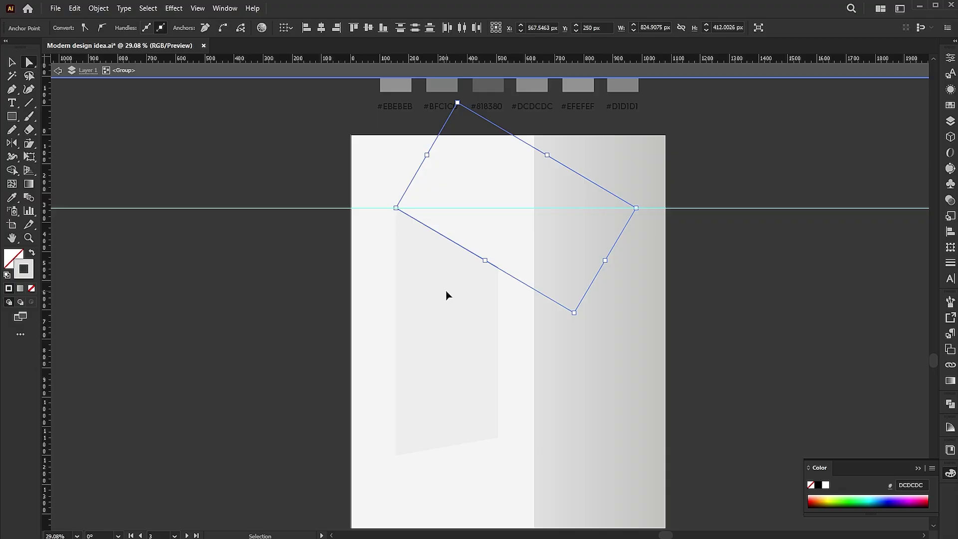
key(ctrl+j)
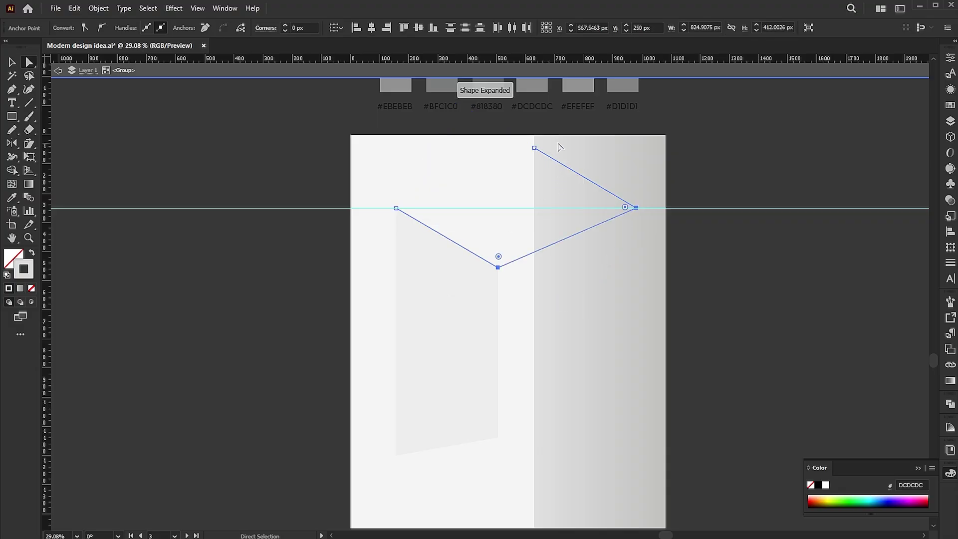
drag(363, 215, 358, 217)
key(ctrl+j)
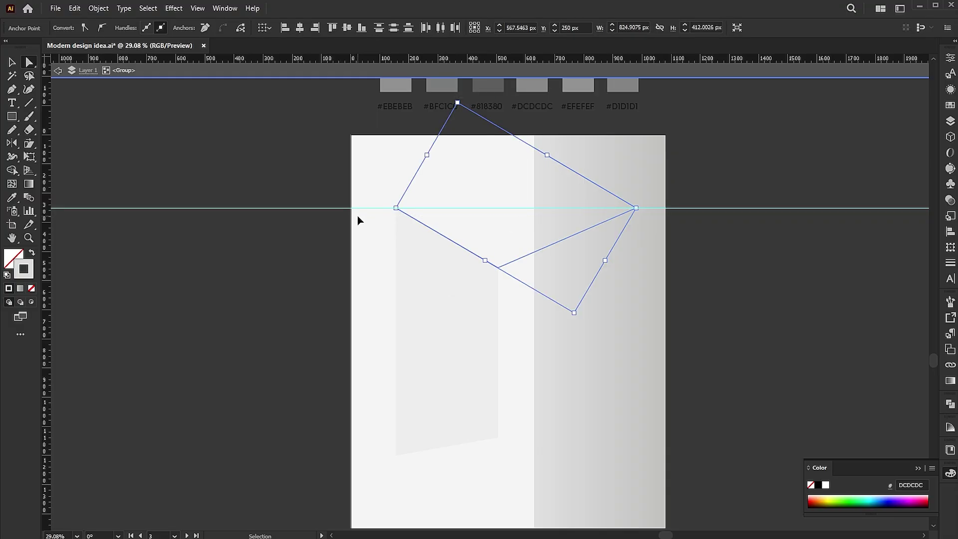
key(v)
double_click(757, 299)
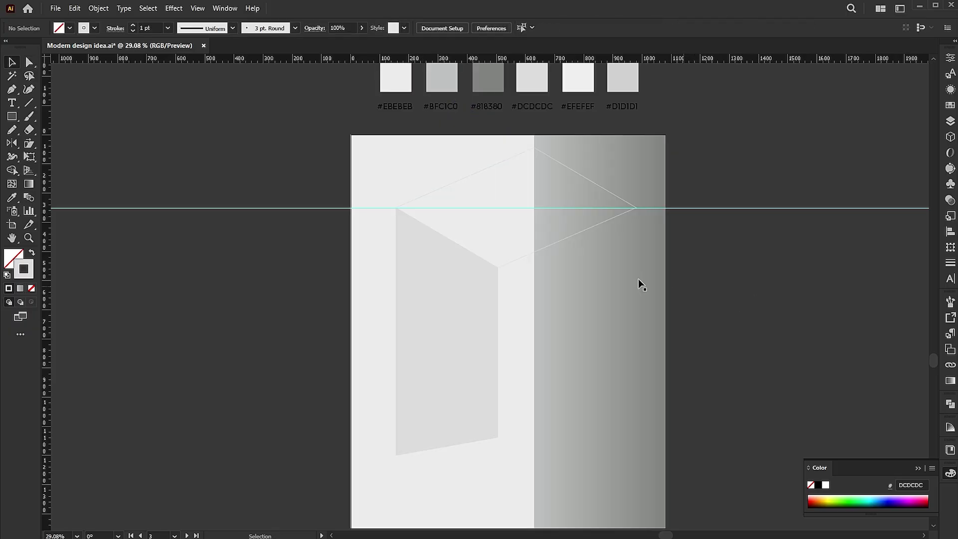
Step: Fill the diamond top face with #D1D1D1 grey, then select the left door panel
click(522, 260)
click(15, 197)
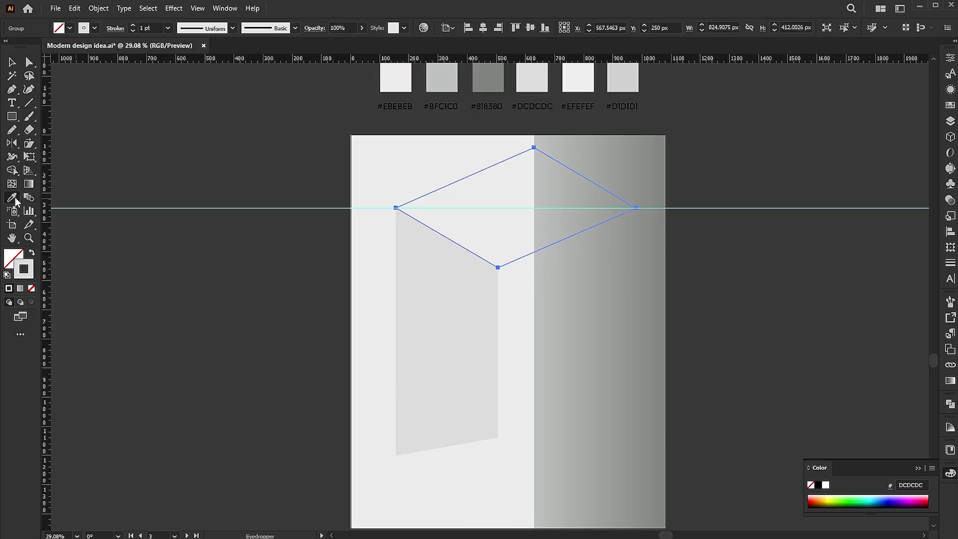
click(581, 84)
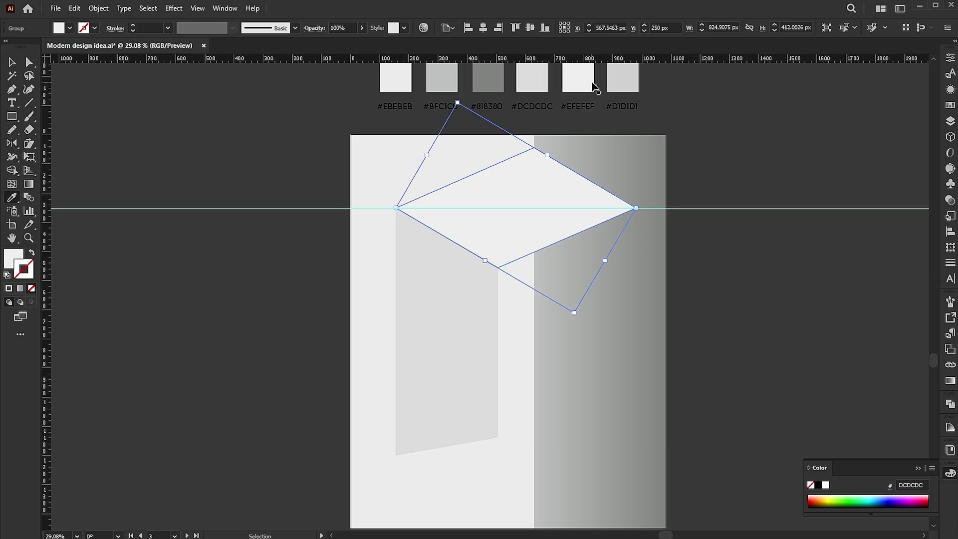
click(623, 81)
click(624, 79)
key(v)
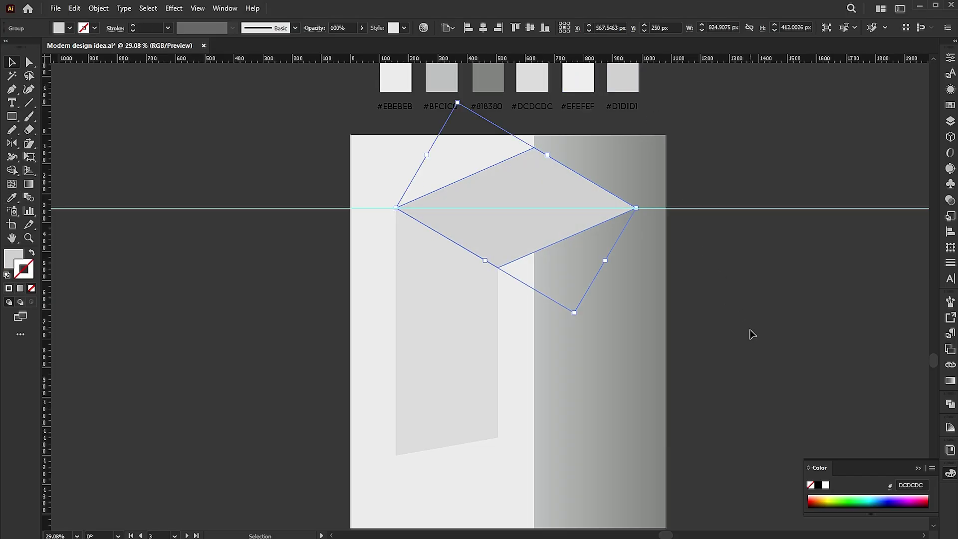
click(752, 333)
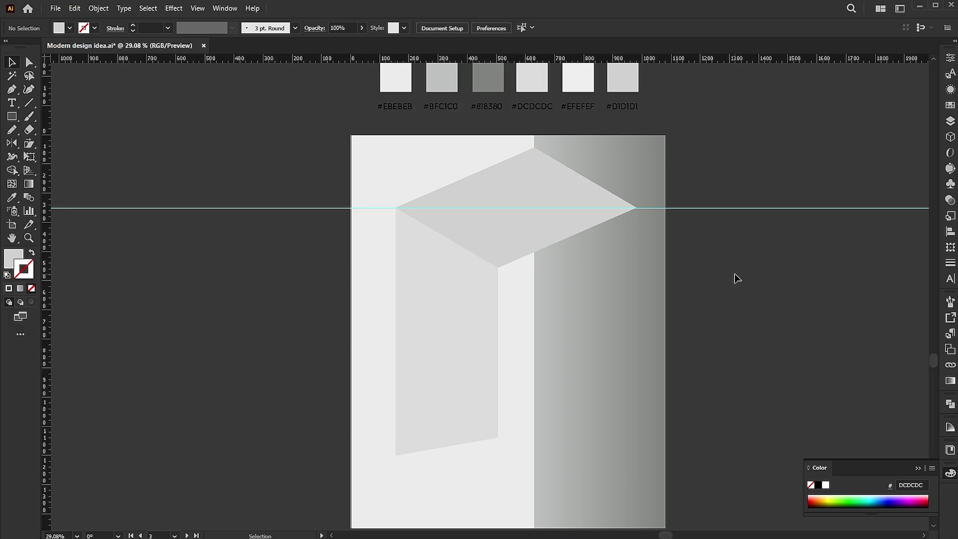
click(430, 322)
Step: Paste a copy of the left panel in front, flip it to the right, and align its edge with the diamond corner
click(75, 8)
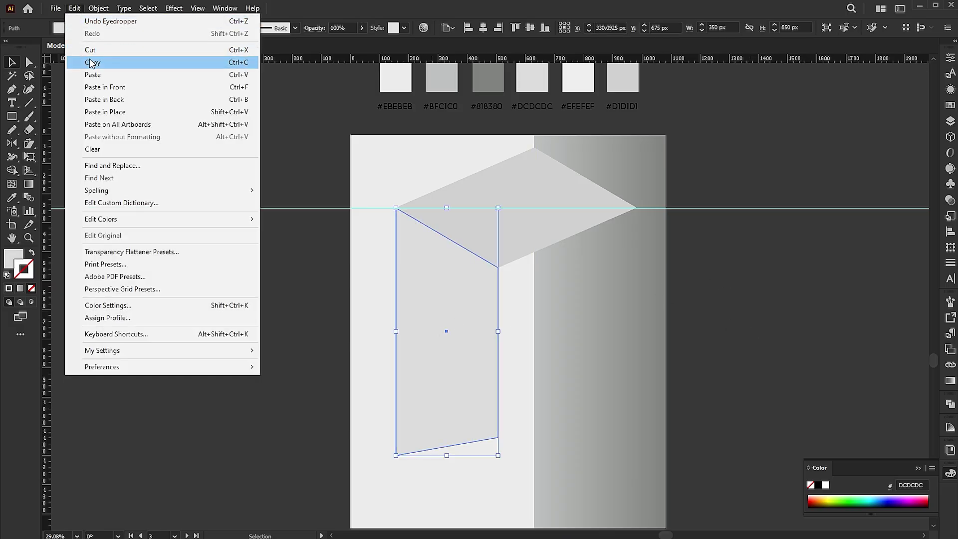
click(105, 87)
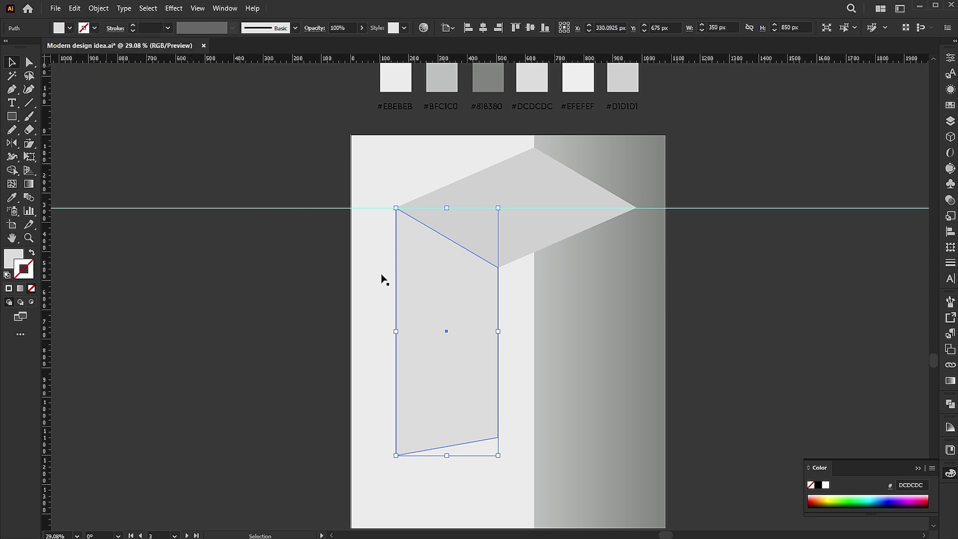
drag(395, 332, 638, 333)
click(735, 299)
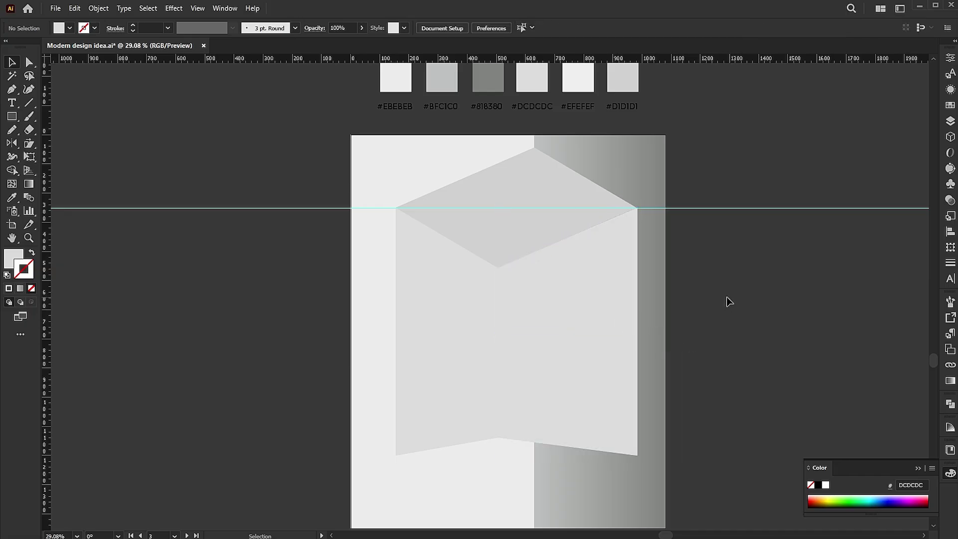
drag(661, 235, 846, 286)
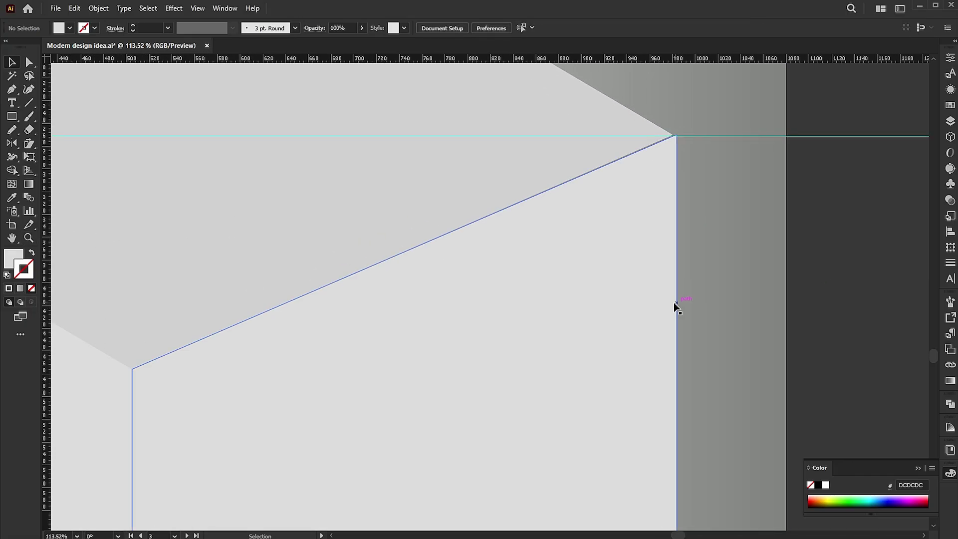
key(a)
drag(675, 304, 671, 306)
Step: Recolour the right panel with the lighter #EFEFEF grey
scroll(728, 306, down, 5)
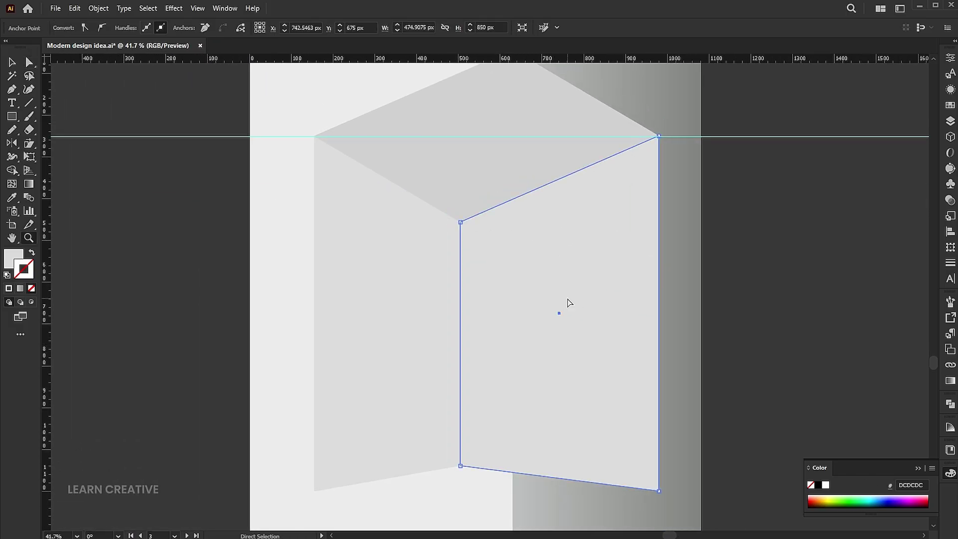
scroll(567, 299, down, 1)
scroll(568, 294, up, 2)
drag(559, 279, 561, 305)
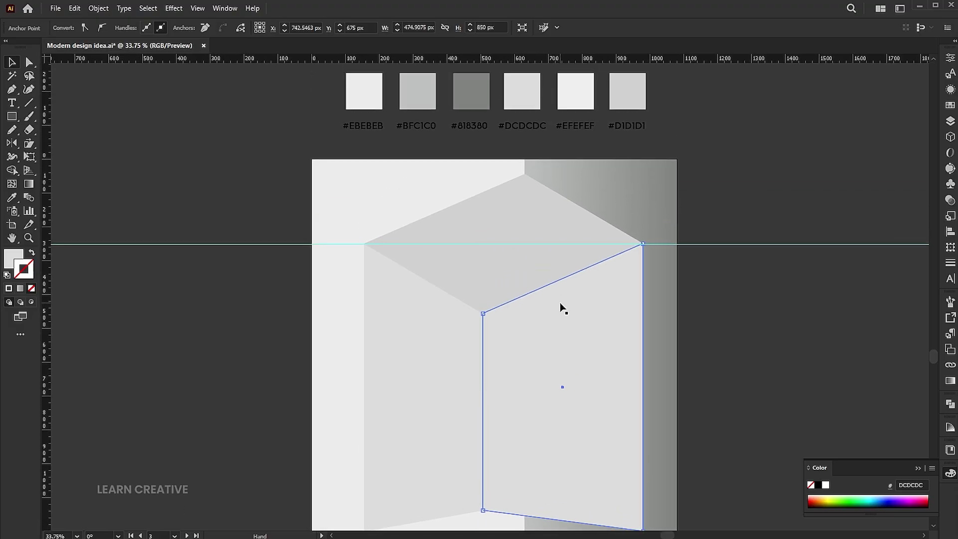
key(v)
click(12, 198)
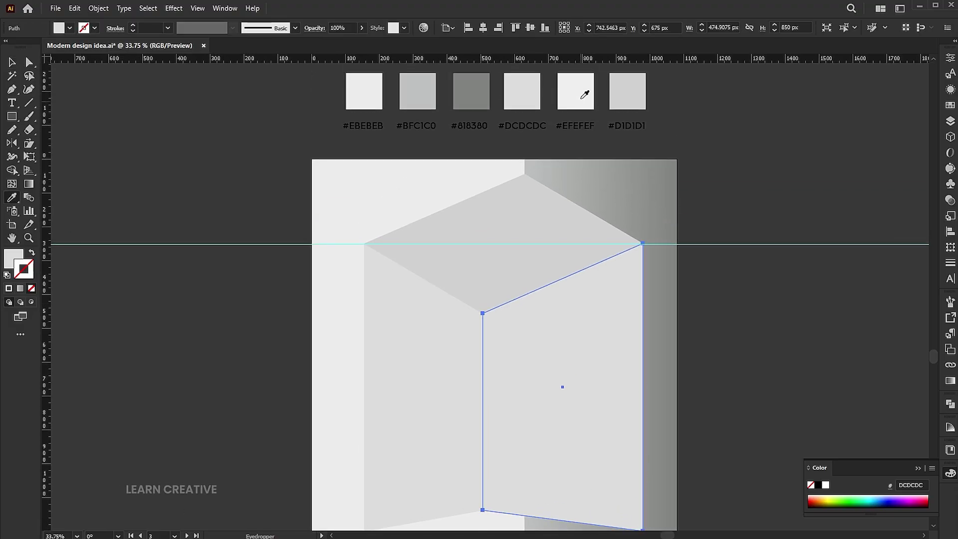
click(579, 90)
key(ctrl+shift+a)
drag(755, 383, 746, 284)
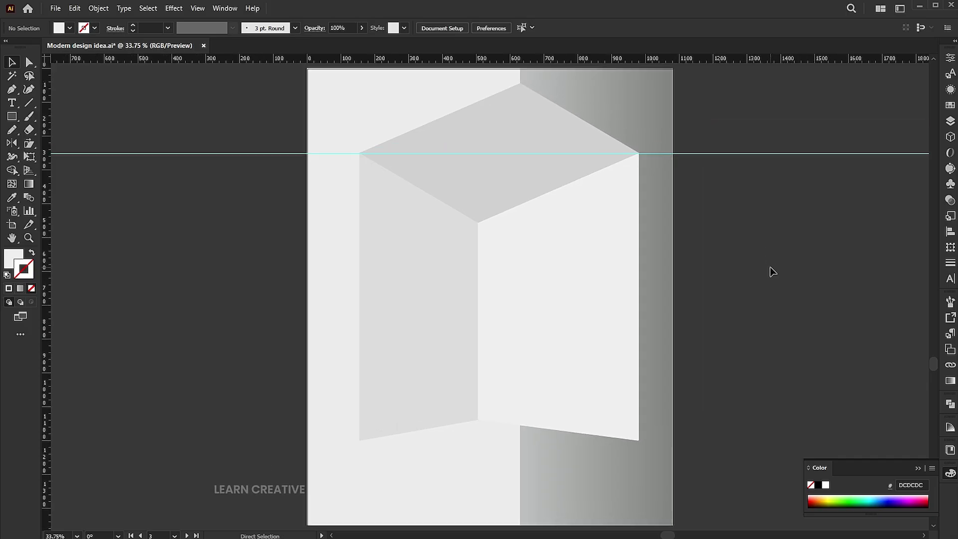
Step: Add an anchor on the right panel's bottom edge, raise it about 44 px, and snap it to the strip intersection
click(588, 325)
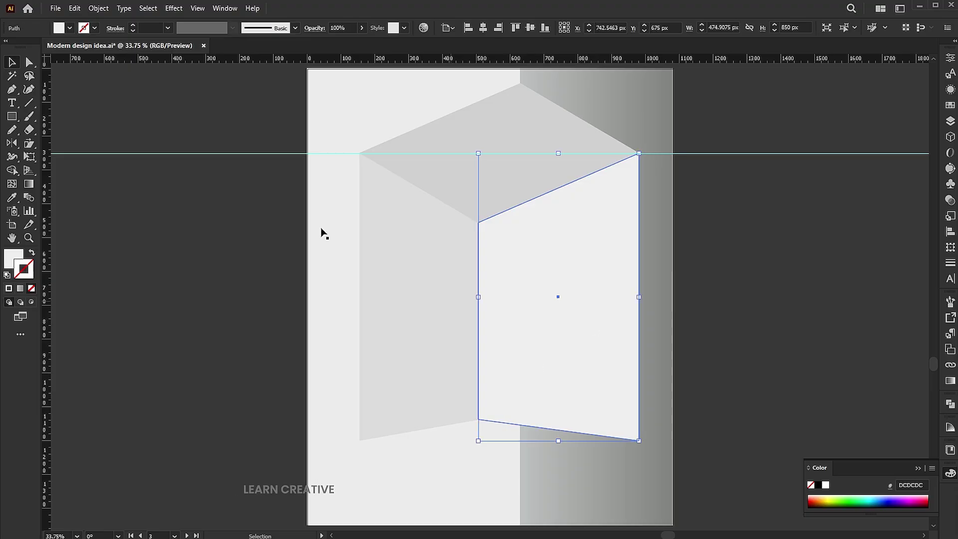
click(14, 92)
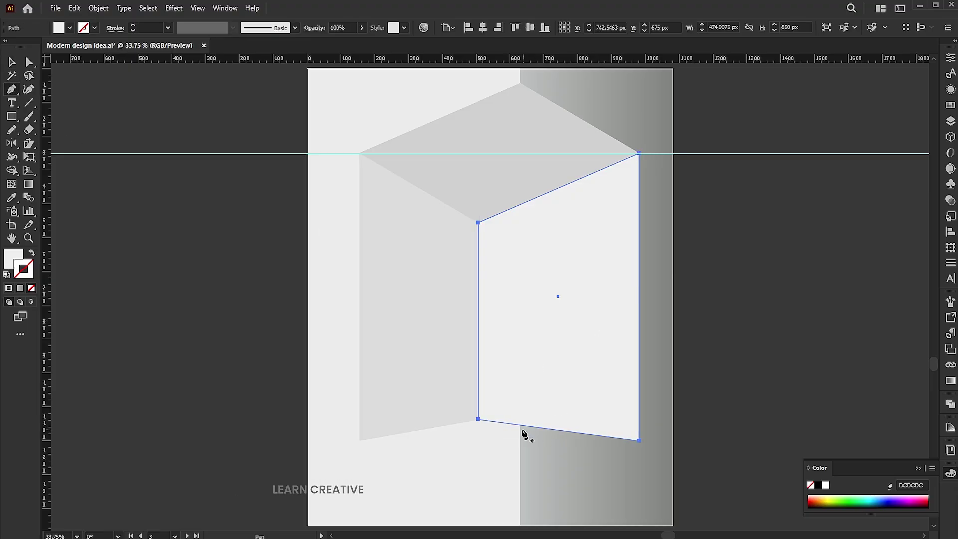
click(519, 426)
click(35, 65)
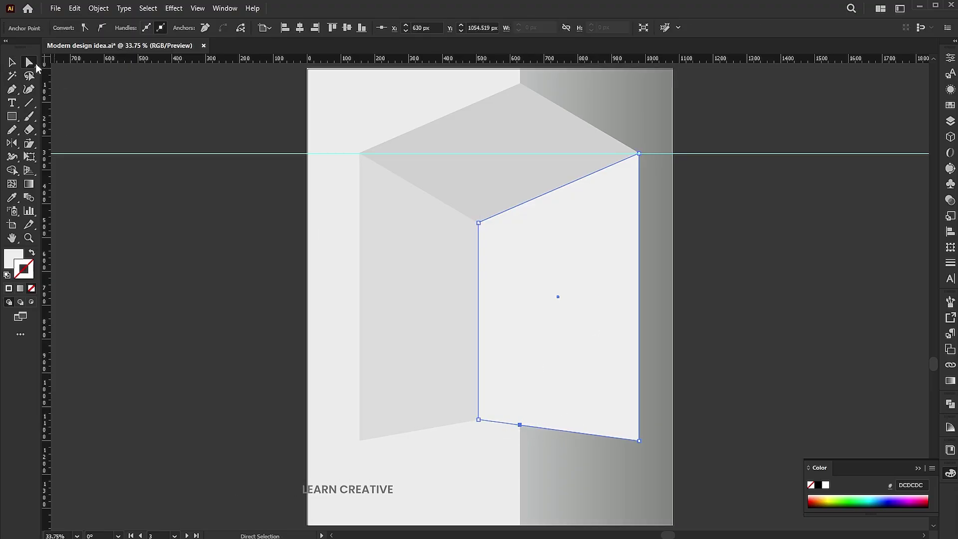
drag(519, 425, 519, 414)
key(v)
click(805, 325)
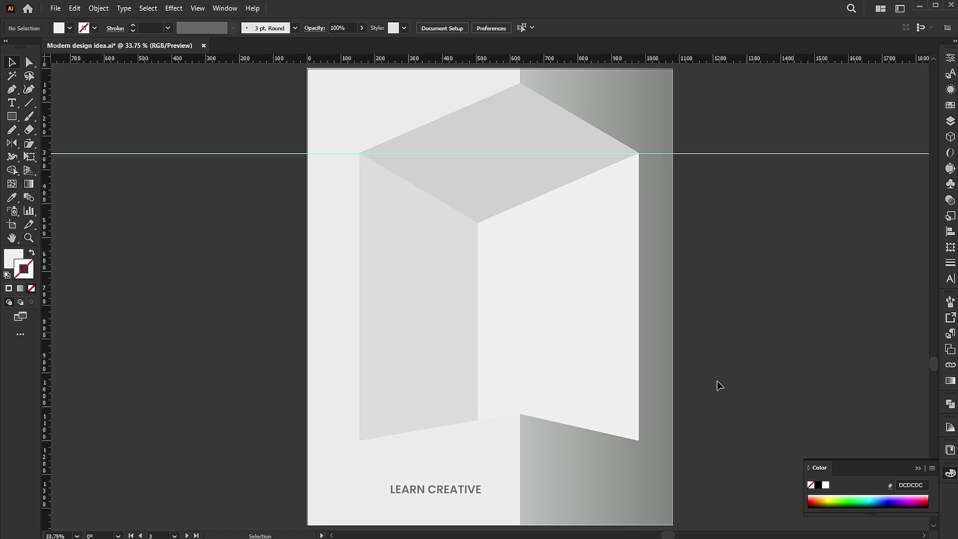
key(a)
scroll(519, 414, up, 5)
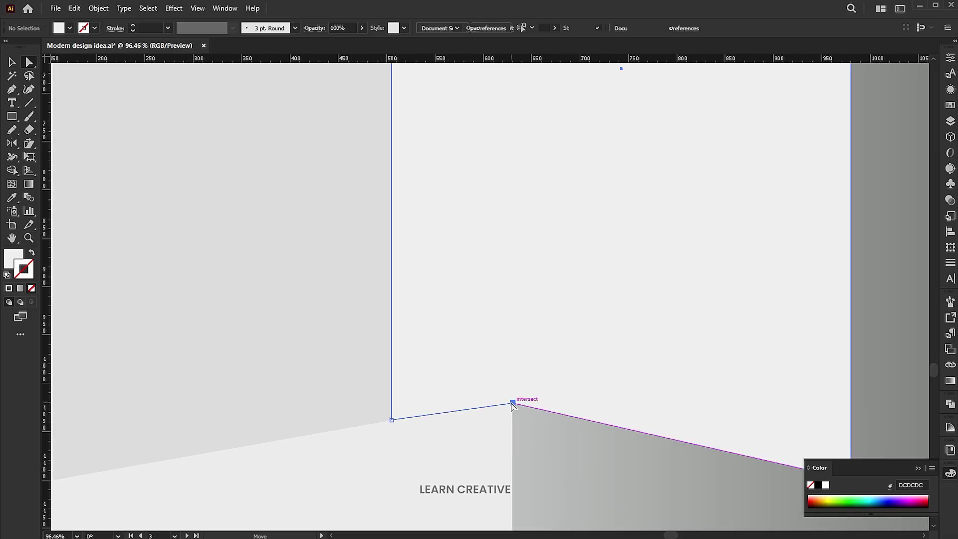
drag(511, 403, 511, 400)
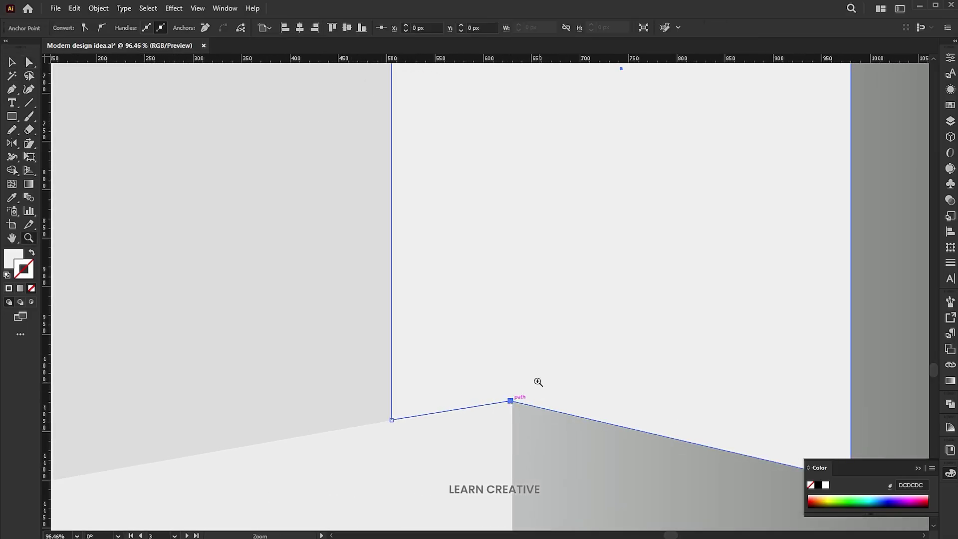
scroll(484, 391, down, 5)
key(v)
click(700, 323)
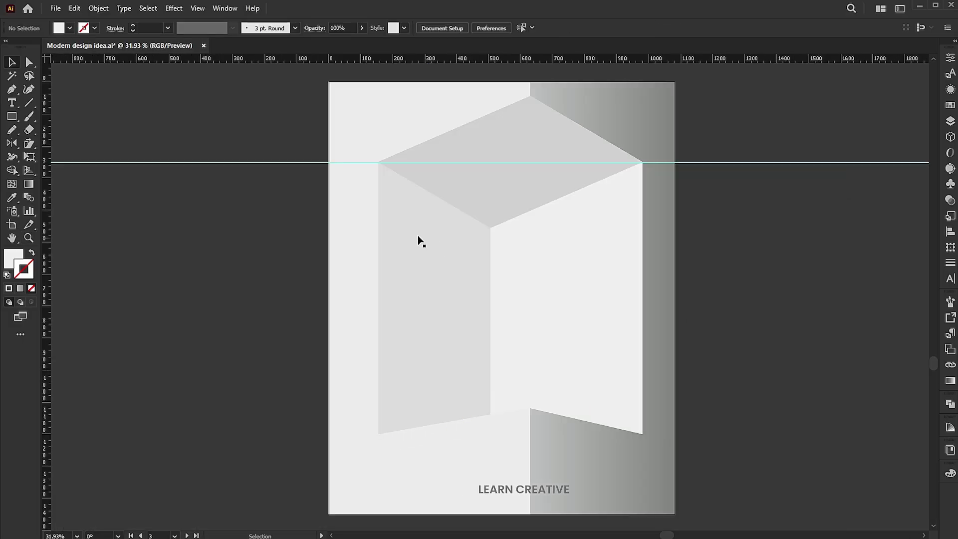
Step: Place the woman's PNG photo inside the door frame
click(57, 9)
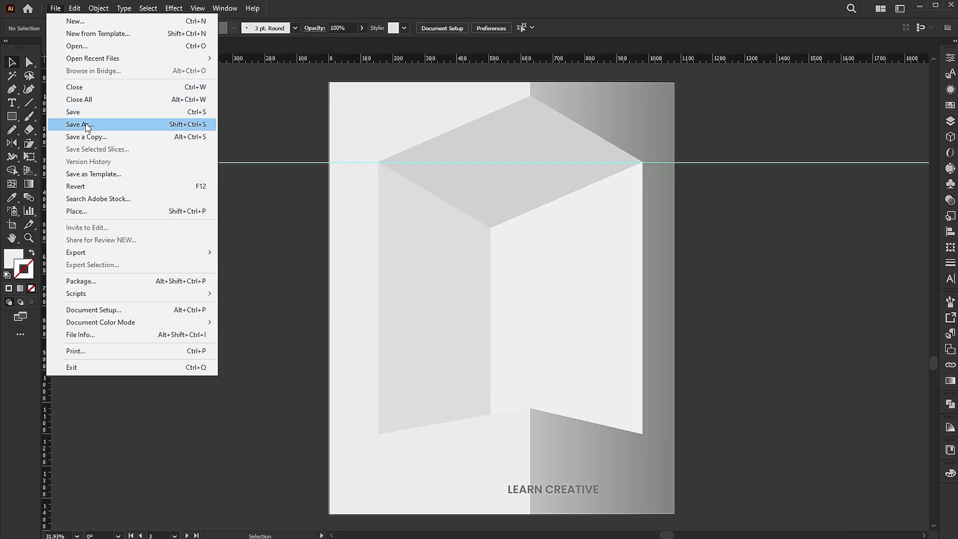
click(87, 210)
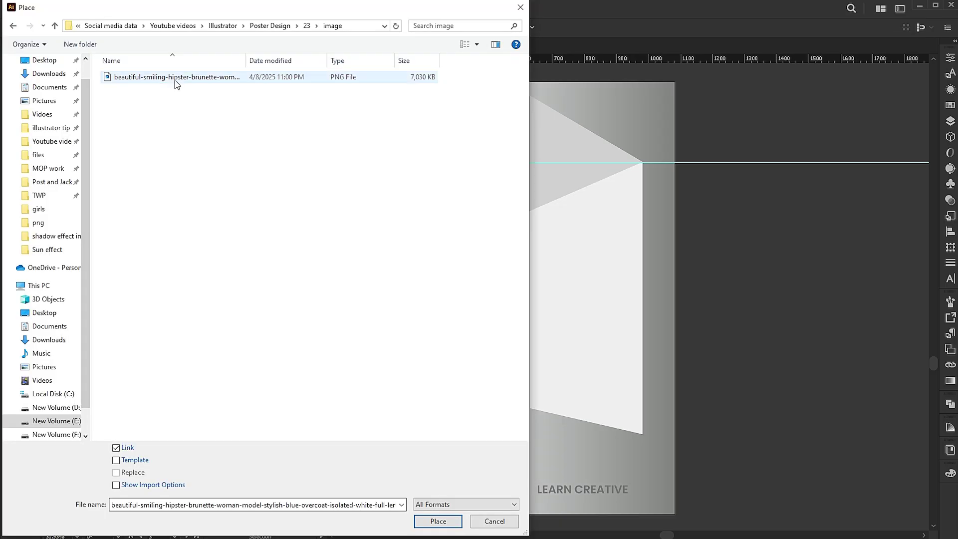
click(438, 520)
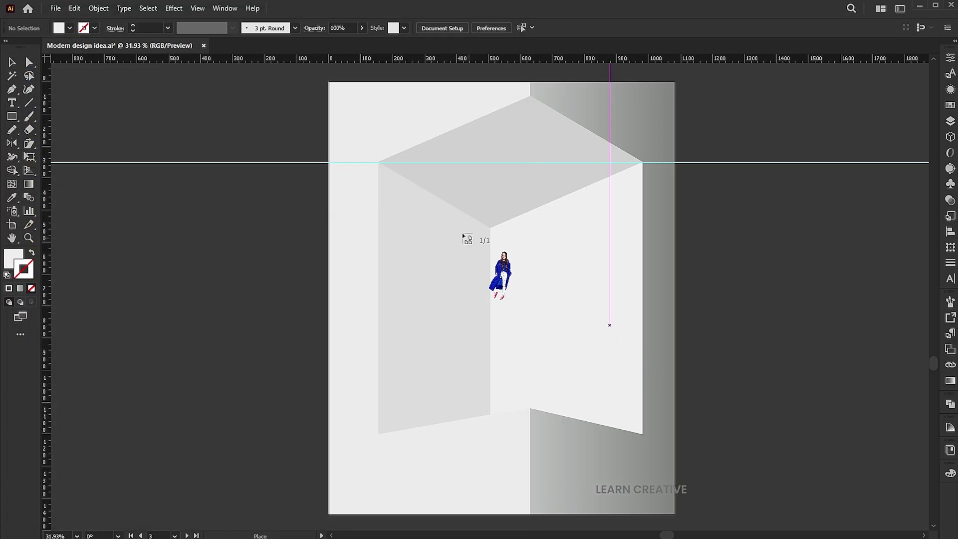
drag(447, 216, 588, 376)
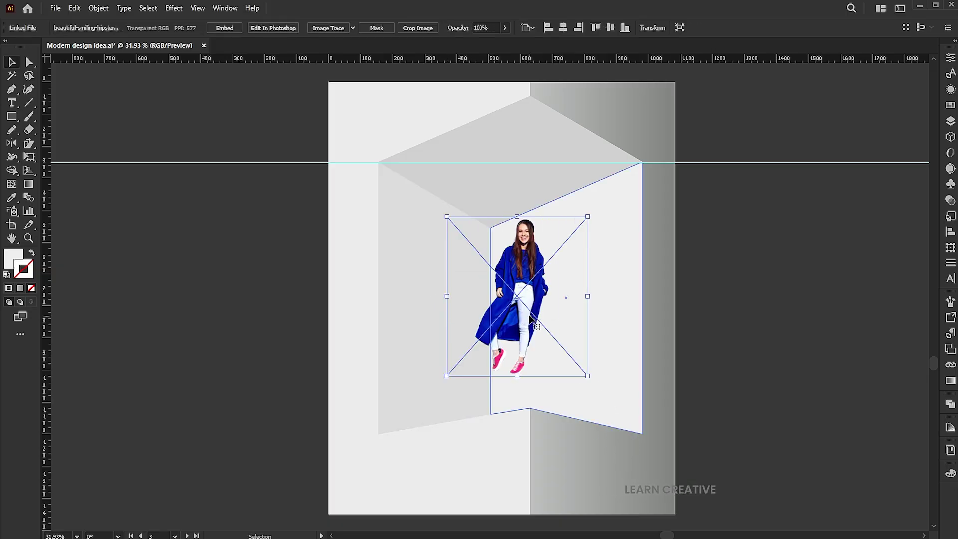
Step: Scale the photo to about 686 x 777 px and align it with the guides and frame bottom
drag(530, 315, 514, 345)
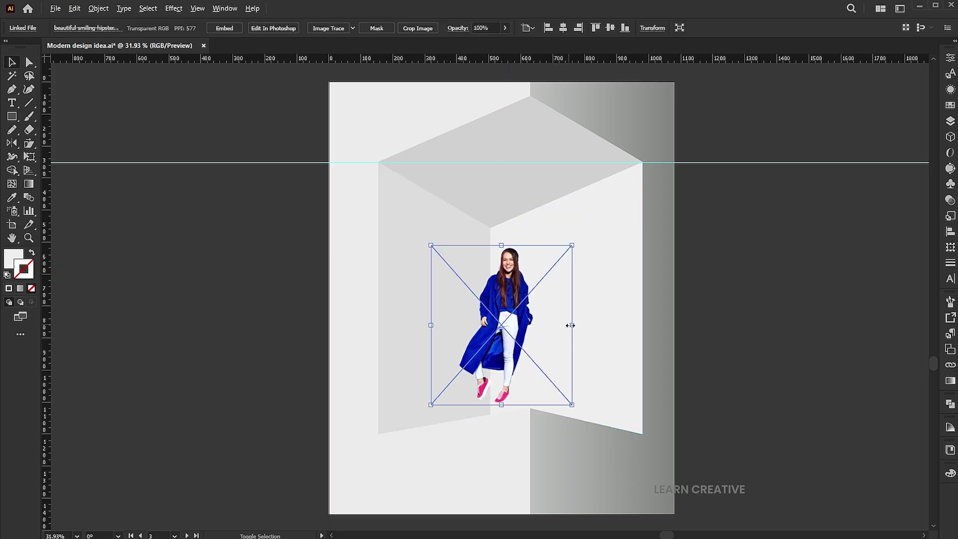
drag(571, 326, 600, 324)
drag(517, 300, 513, 294)
drag(605, 309, 607, 320)
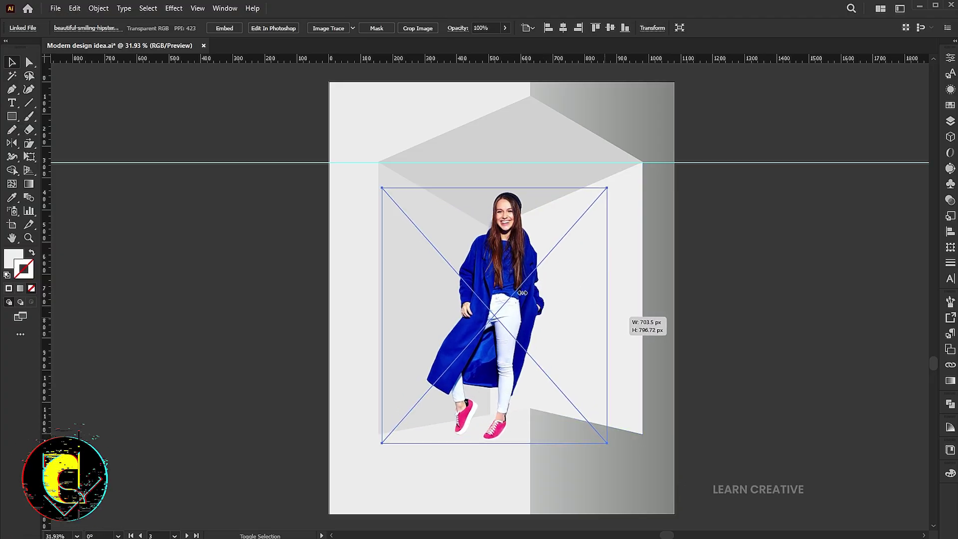
drag(522, 293, 514, 288)
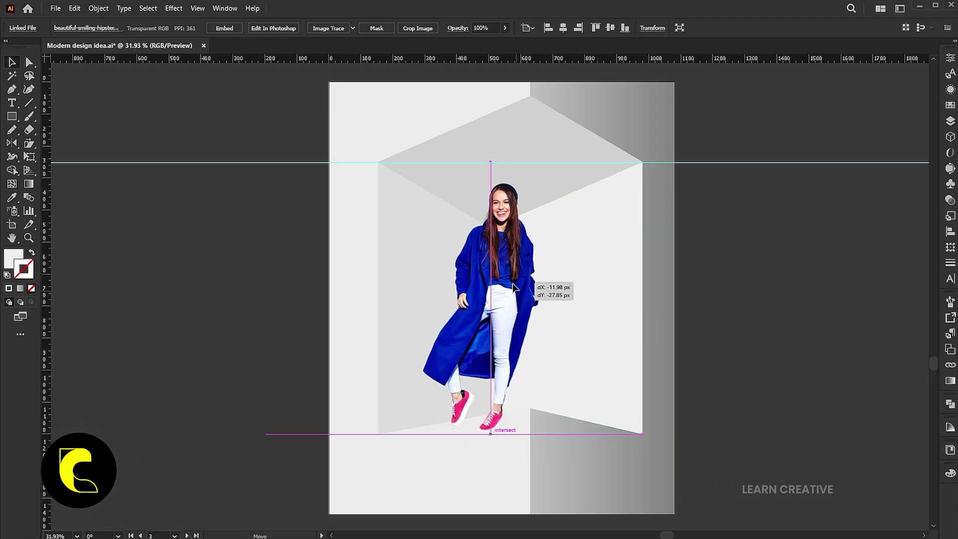
drag(513, 288, 514, 288)
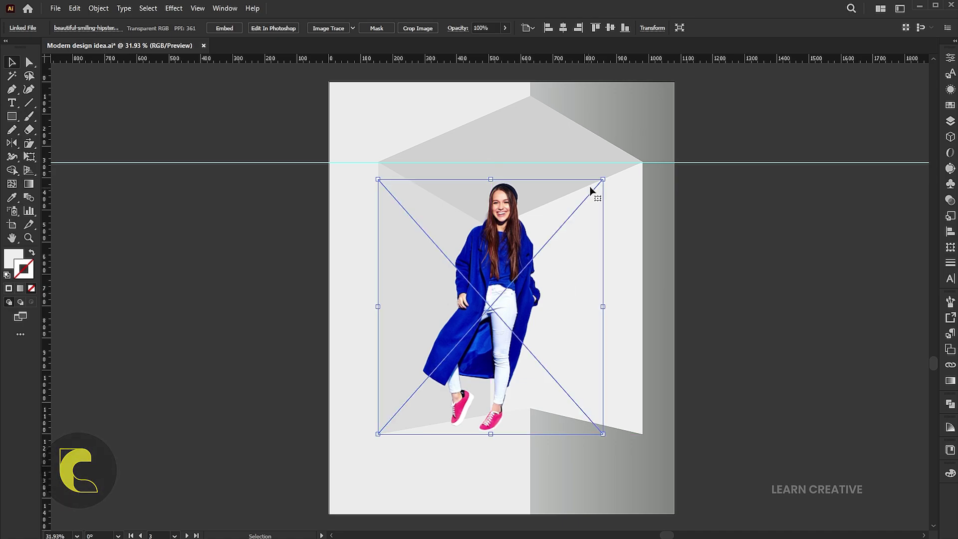
drag(603, 180, 599, 190)
Step: Copy the three wall panels, paste them in front, and unite them into one shape
click(639, 191)
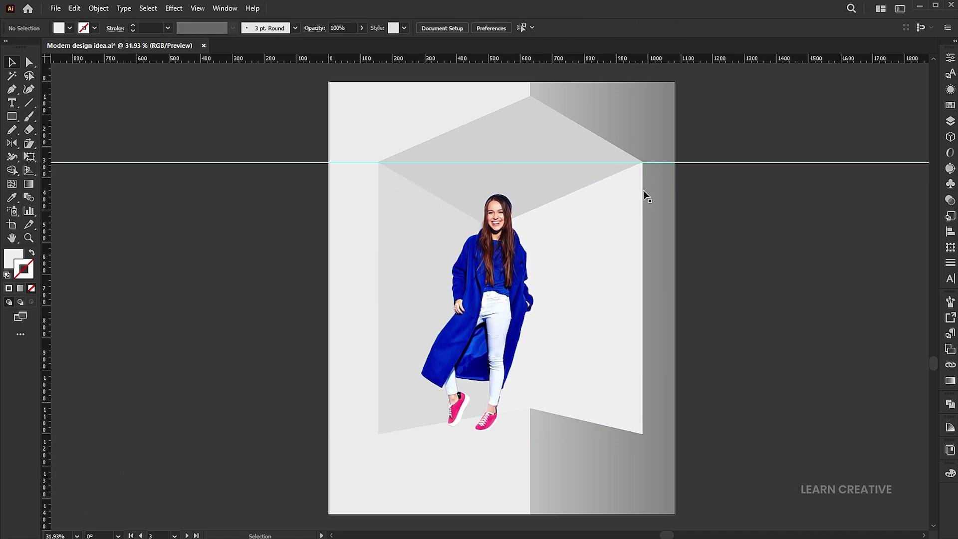
shift+click(389, 178)
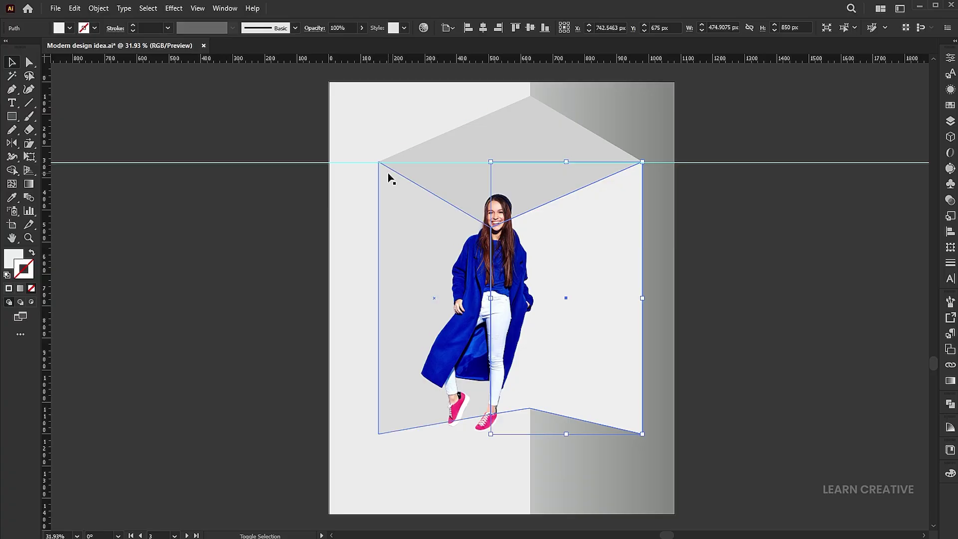
shift+click(470, 143)
click(74, 8)
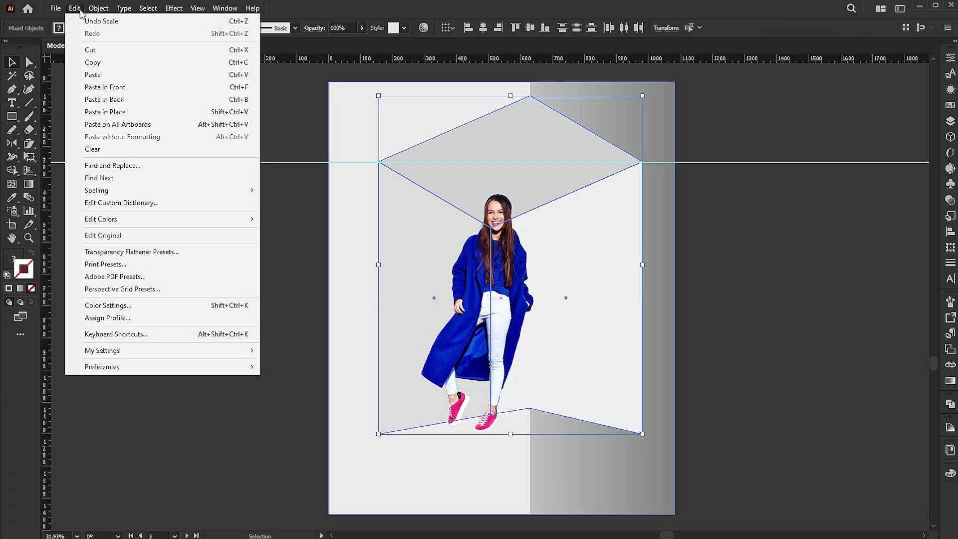
click(94, 63)
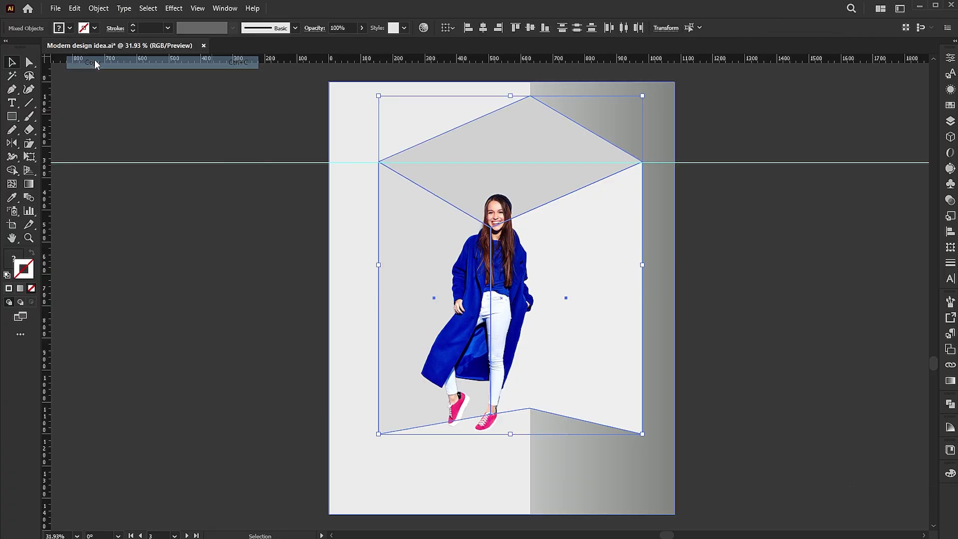
click(74, 8)
click(105, 87)
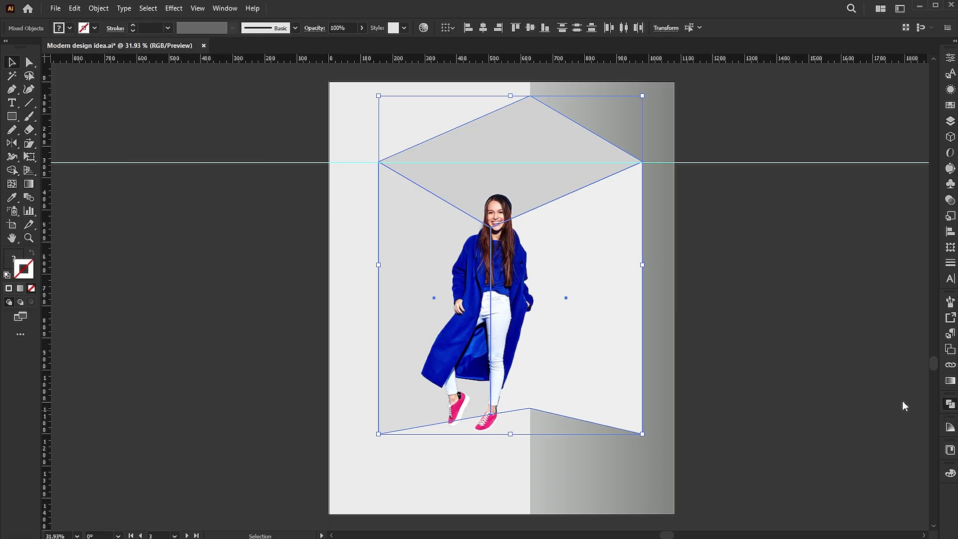
click(950, 403)
click(819, 429)
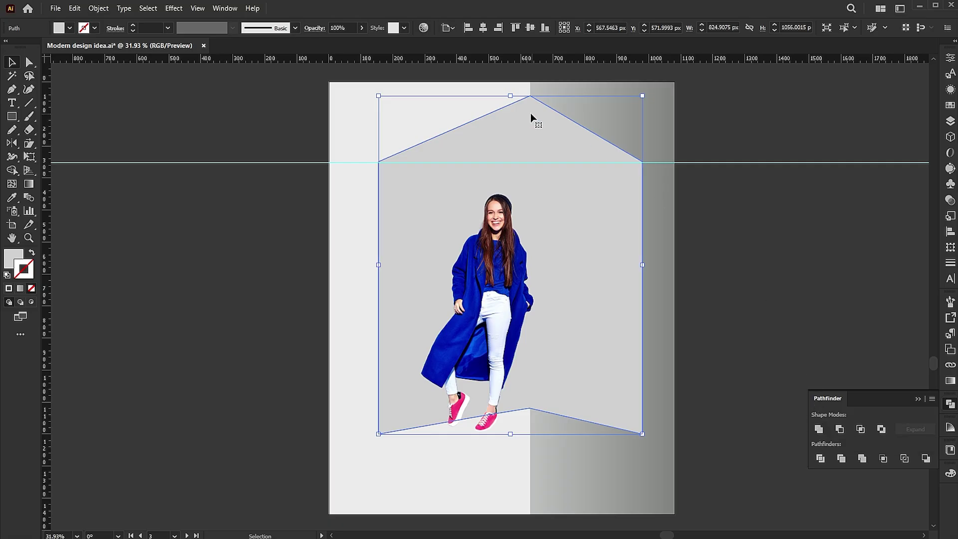
Step: Bring the merged shape to front and make a clipping mask with the woman's photo
right_click(544, 128)
mouse_move(598, 402)
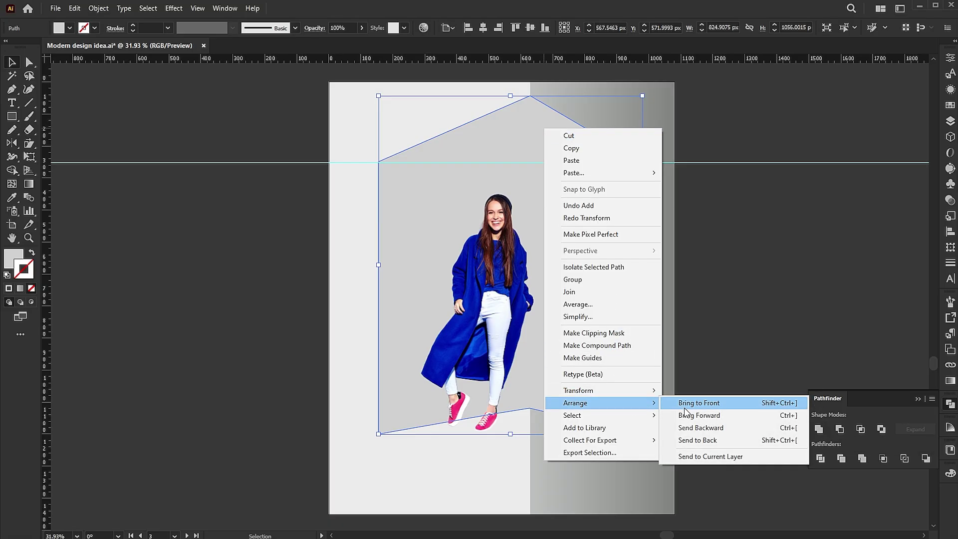
click(684, 407)
shift+click(490, 423)
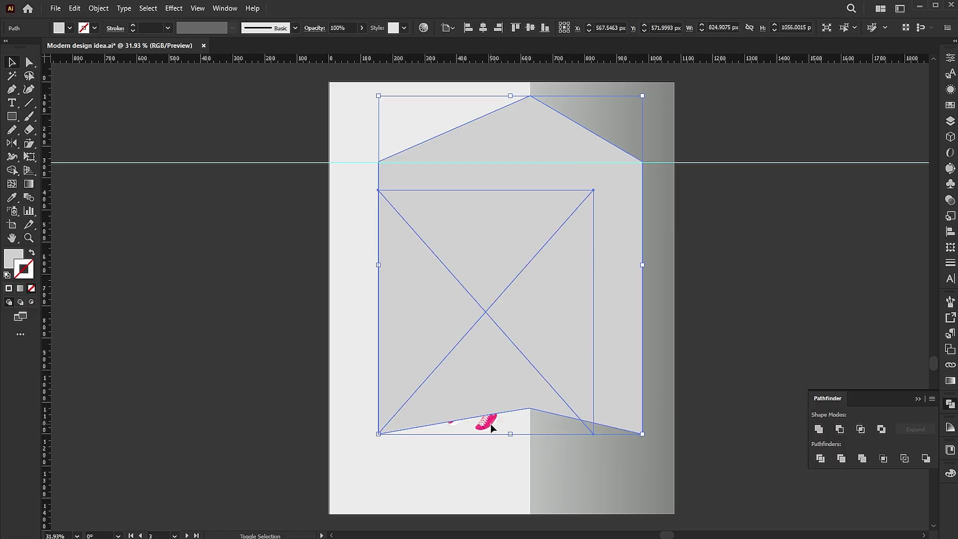
right_click(527, 429)
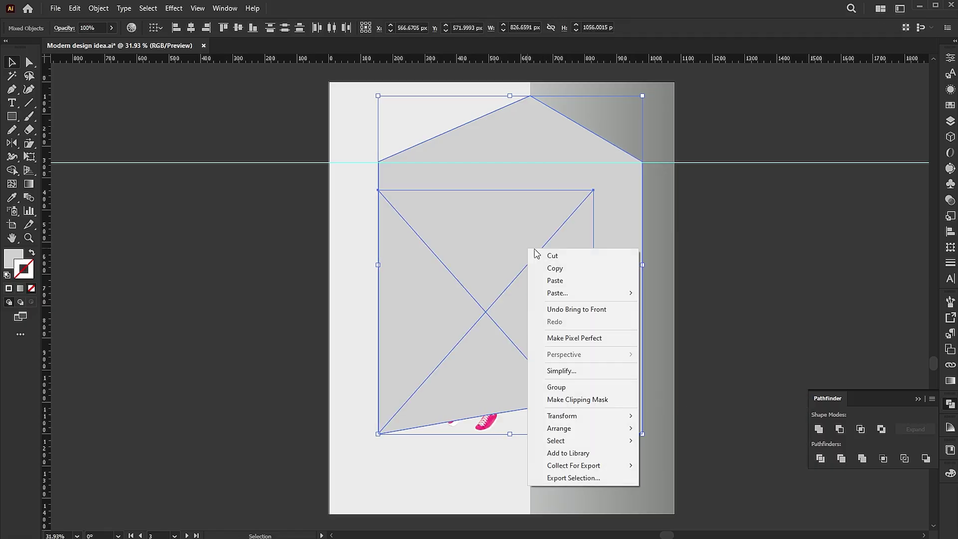
click(580, 402)
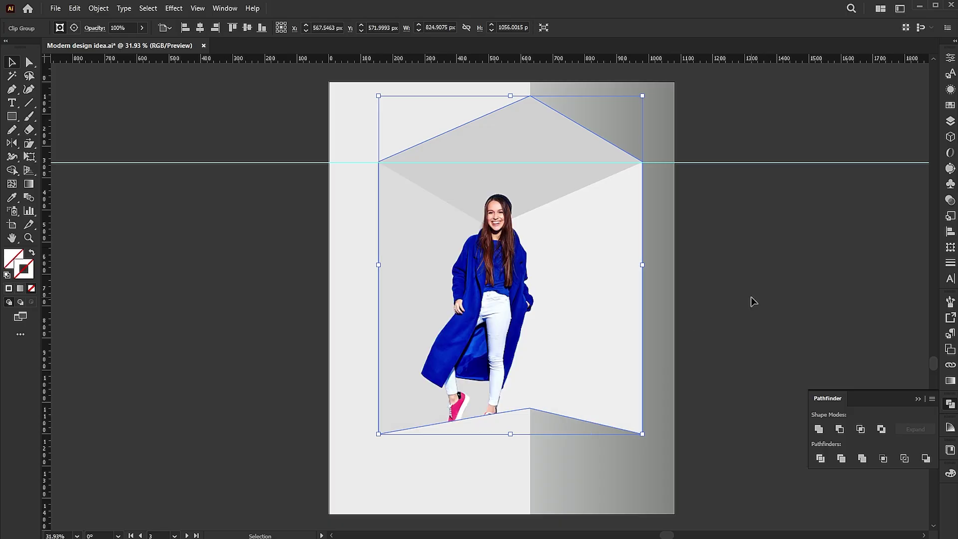
click(751, 298)
double_click(490, 279)
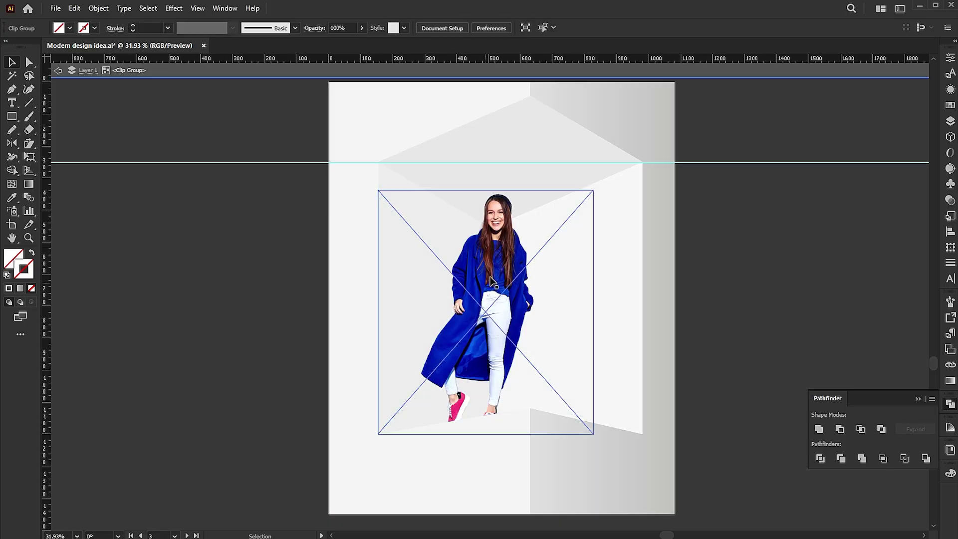
Step: Duplicate the woman photo with Copy and Paste in Front
click(74, 8)
click(93, 62)
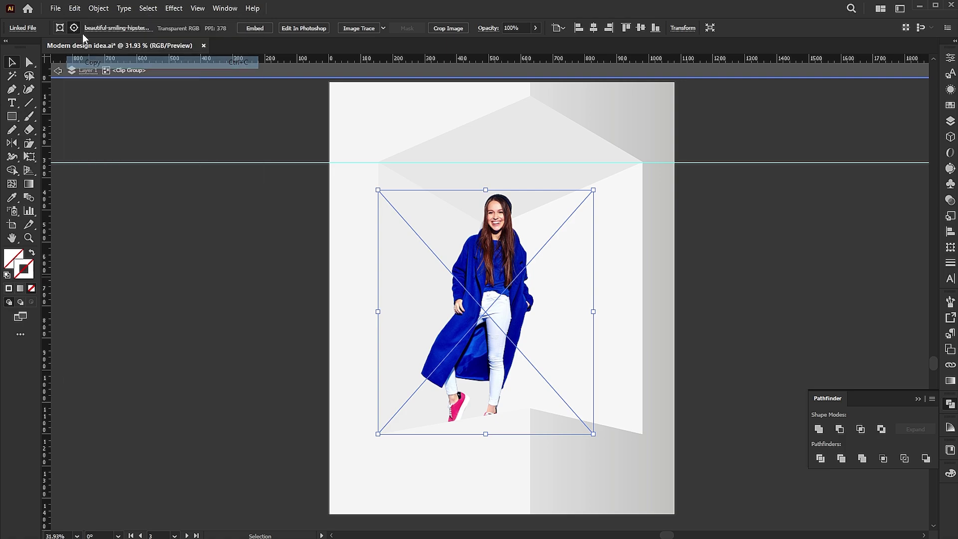
click(74, 8)
click(105, 88)
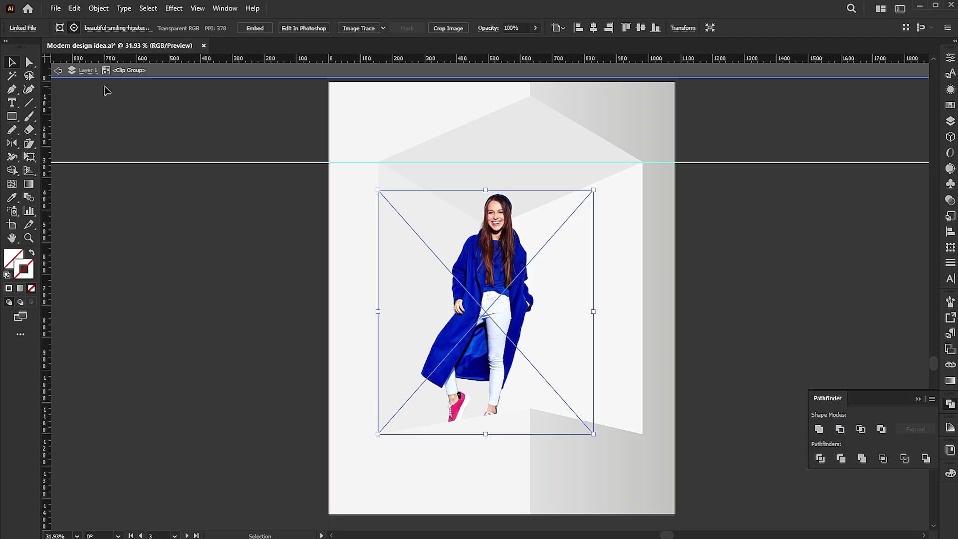
Step: Trace the copy as a black silhouette with threshold 254, then close the trace settings
click(382, 27)
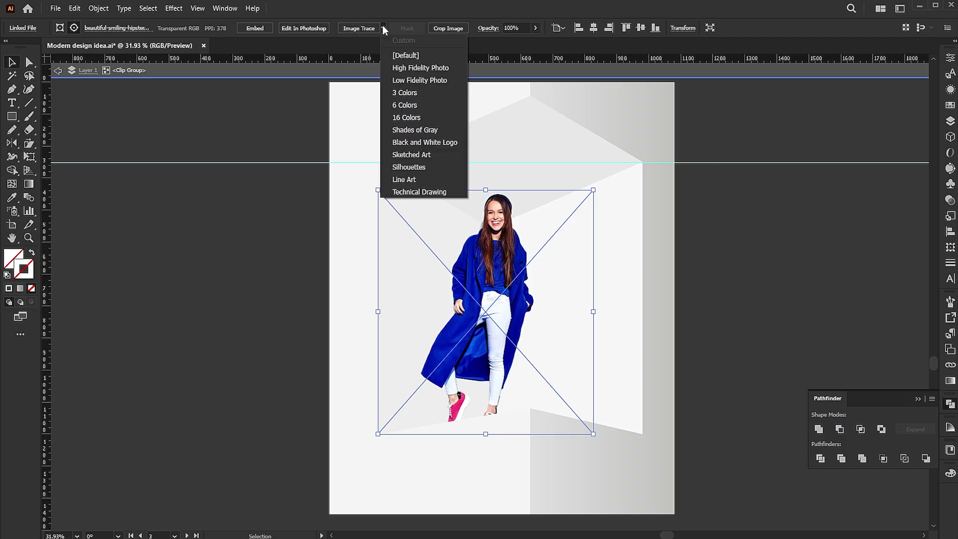
click(409, 166)
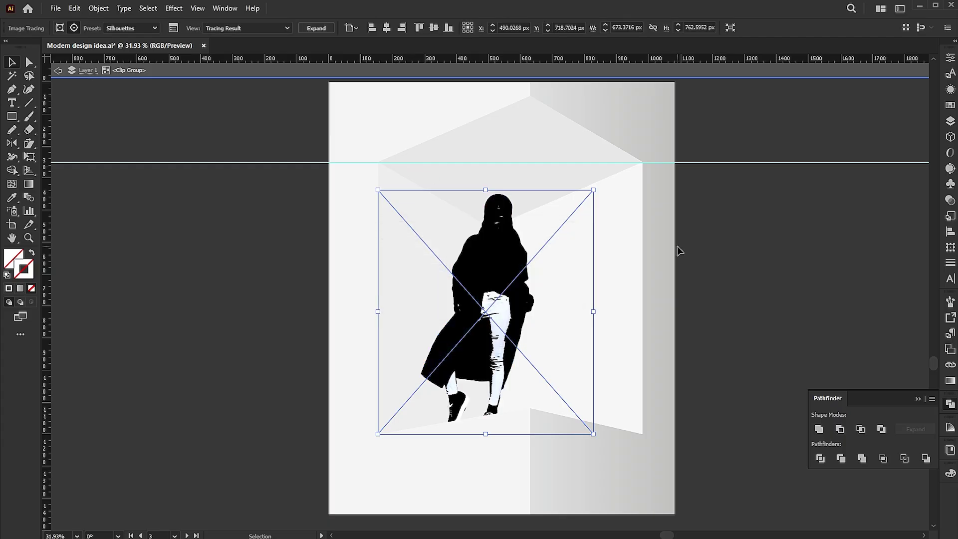
click(173, 29)
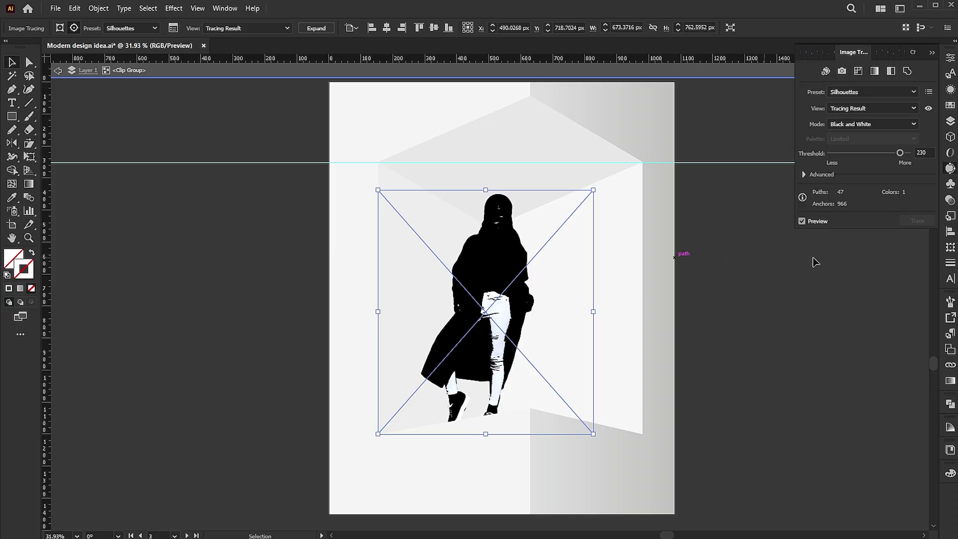
click(921, 152)
text(254)
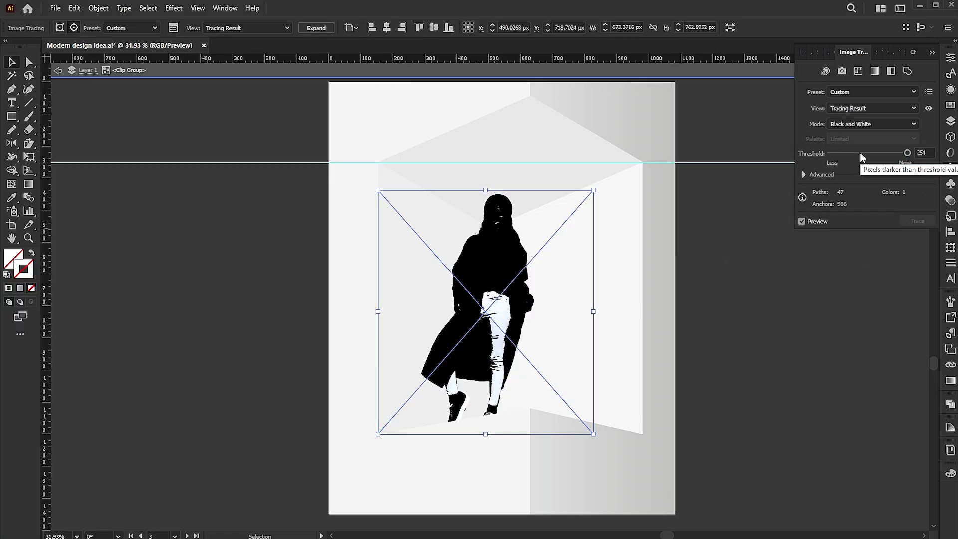
key(Return)
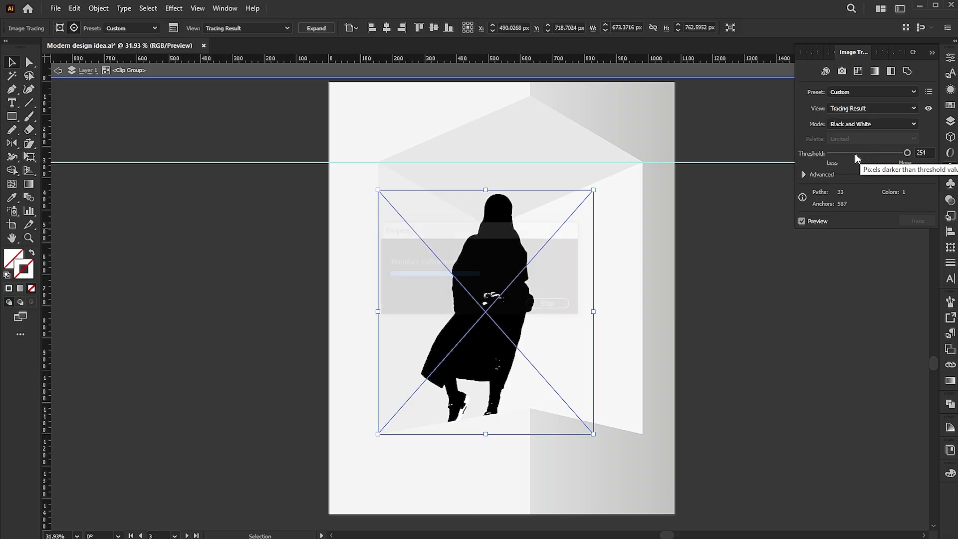
click(930, 52)
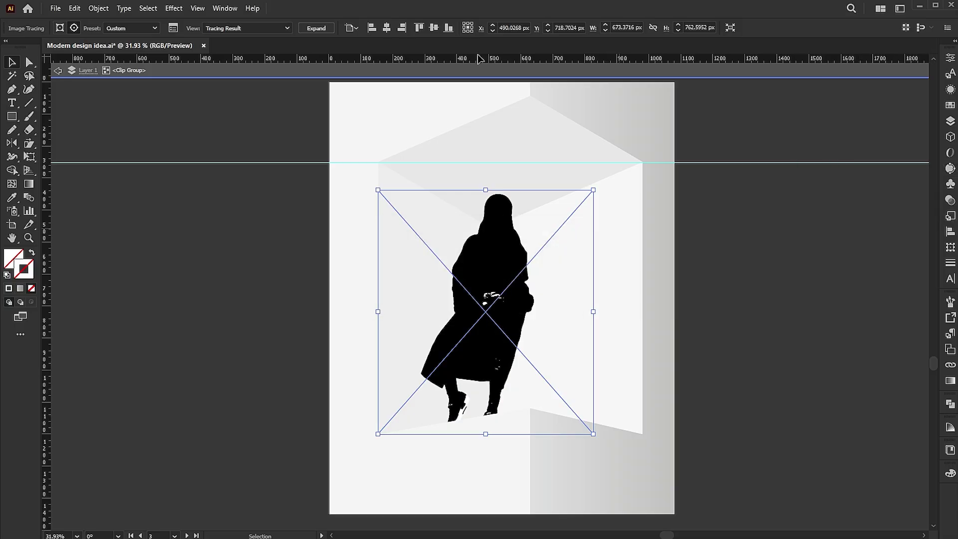
Step: Expand the trace and unite its pieces into one solid silhouette with Pathfinder
click(316, 29)
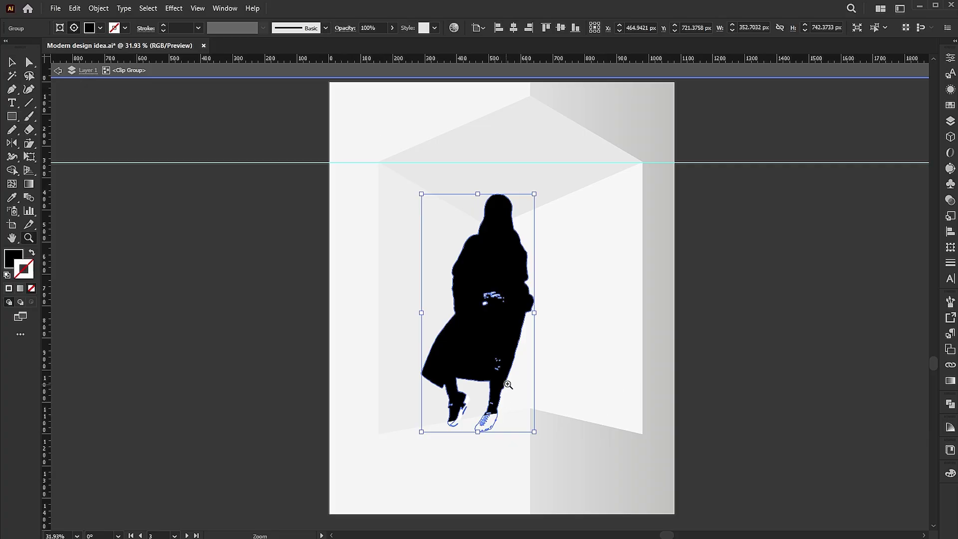
drag(507, 385, 607, 383)
key(v)
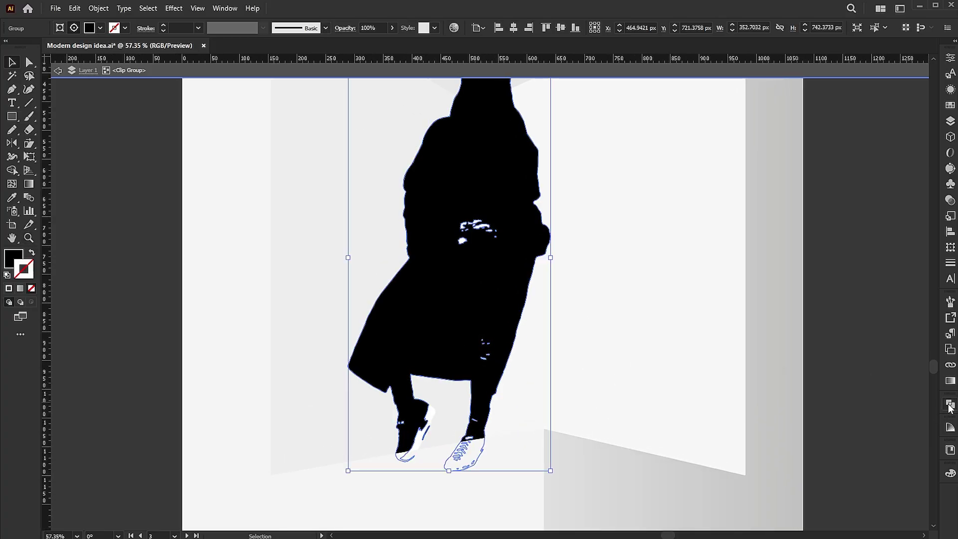
click(949, 405)
click(818, 428)
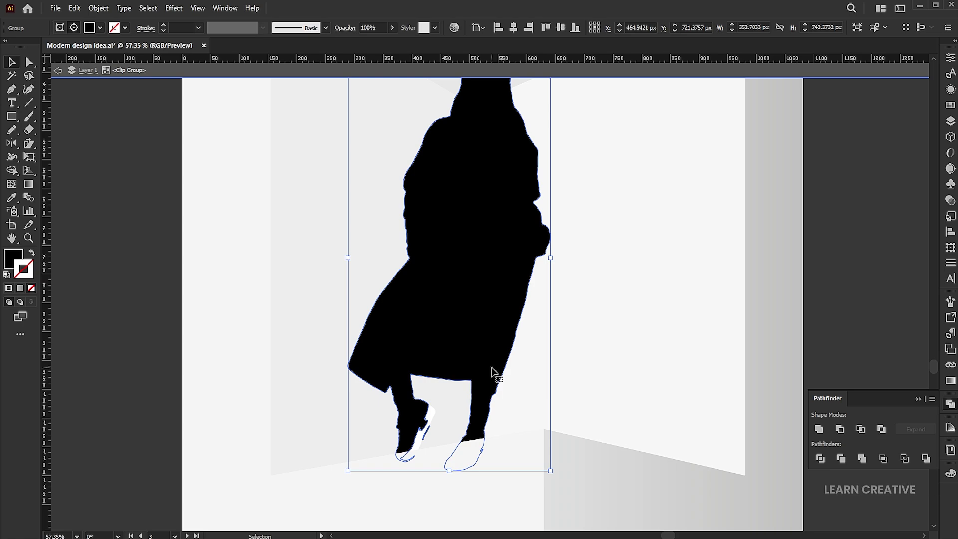
Step: Inside the silhouette group, redraw the shoes with the Pencil to fill the white gaps black
double_click(432, 437)
key(z)
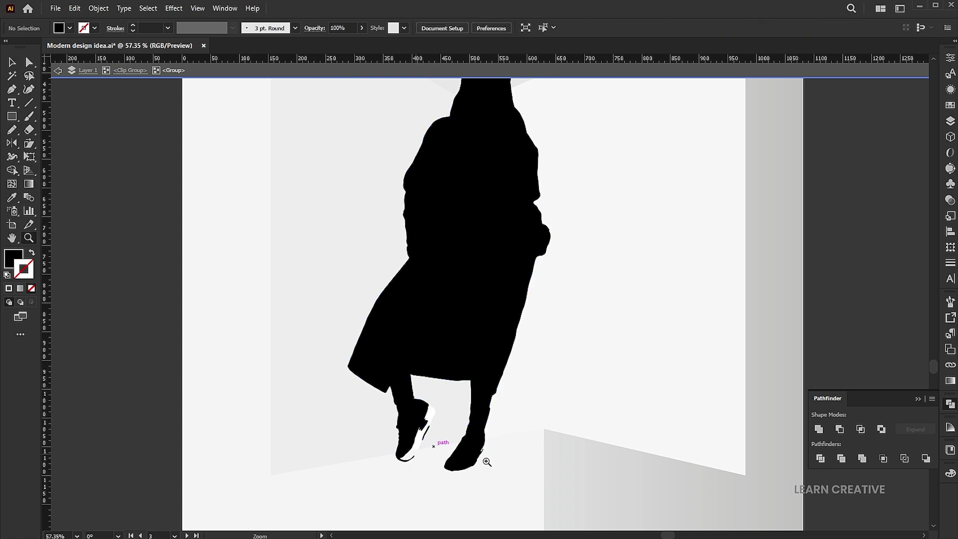
drag(486, 462, 552, 448)
key(a)
click(435, 404)
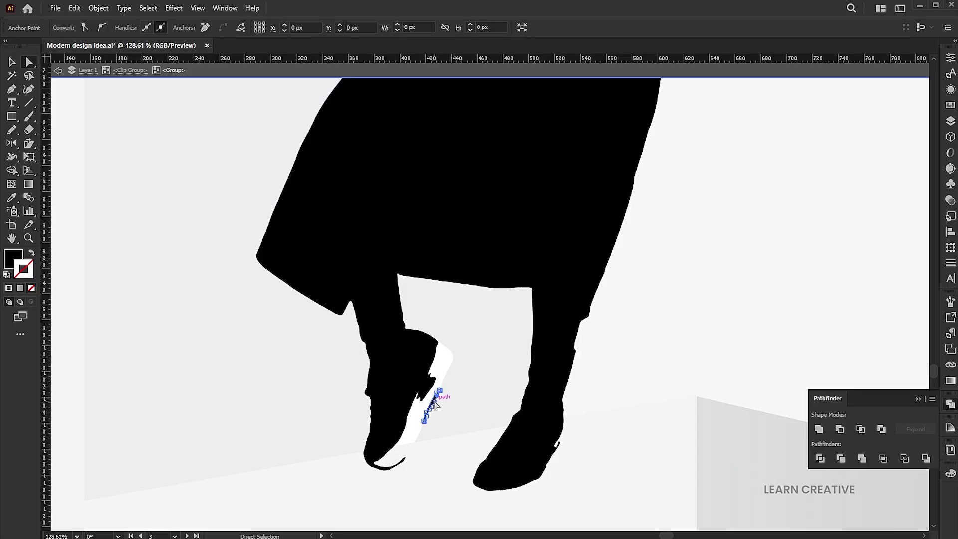
key(ctrl+shift+a)
key(v)
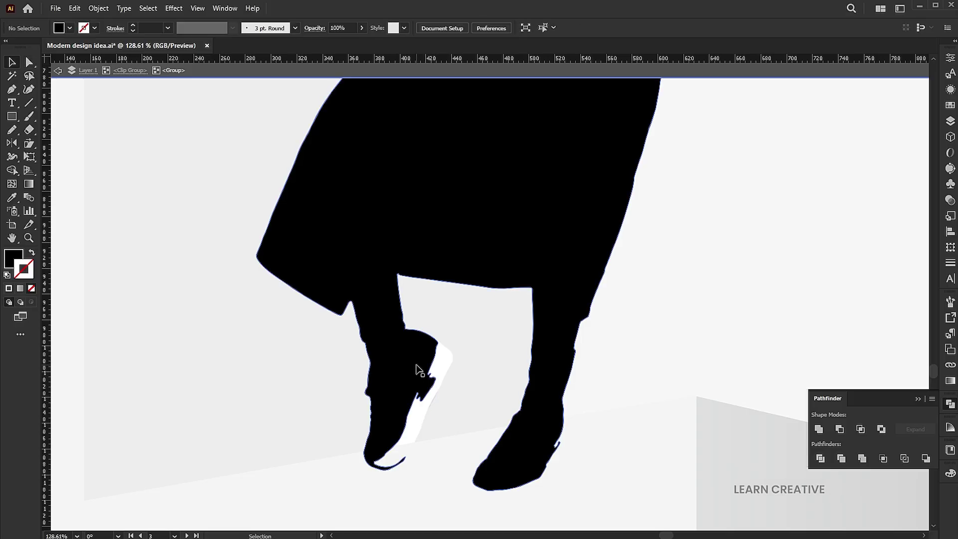
click(418, 370)
click(12, 130)
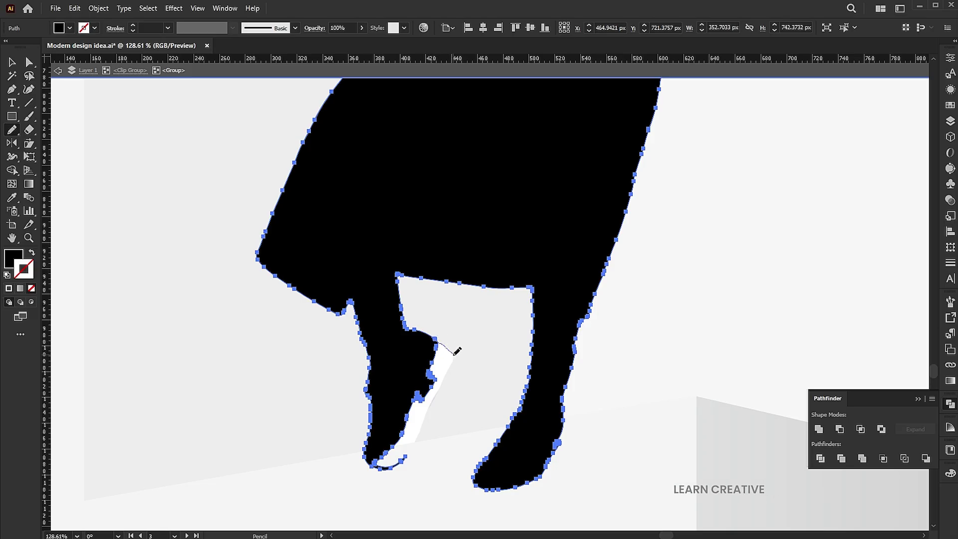
drag(451, 365, 443, 384)
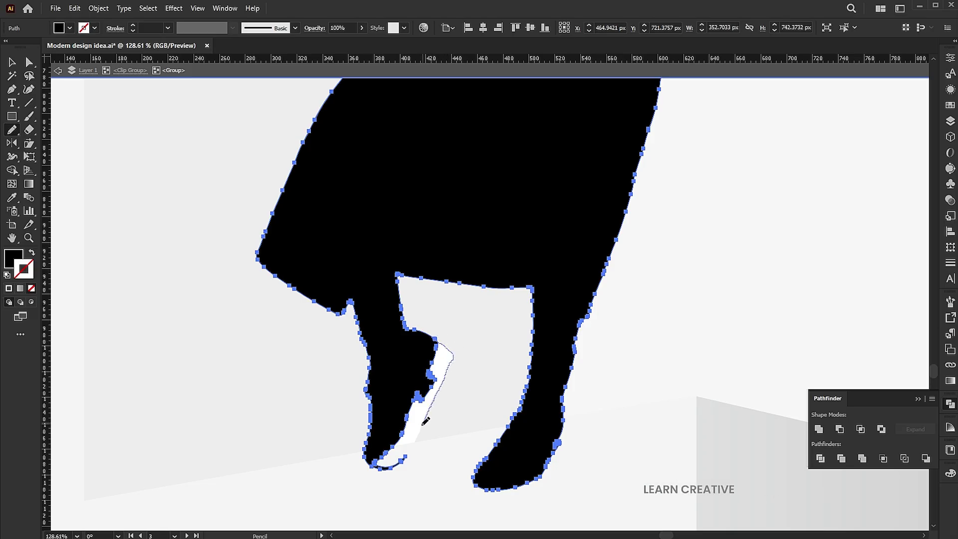
drag(417, 438, 406, 456)
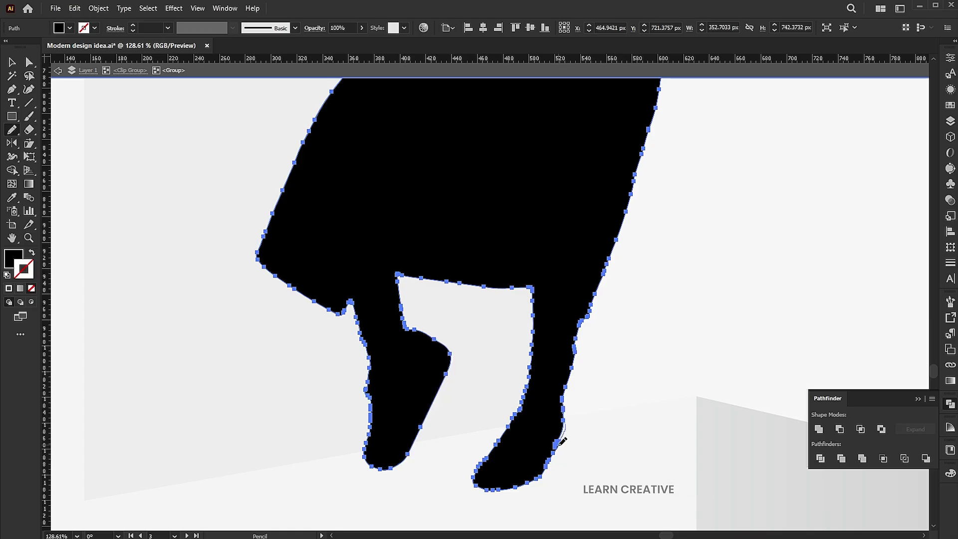
drag(562, 441, 558, 443)
Step: Send the silhouette behind the colour photo using Arrange
key(v)
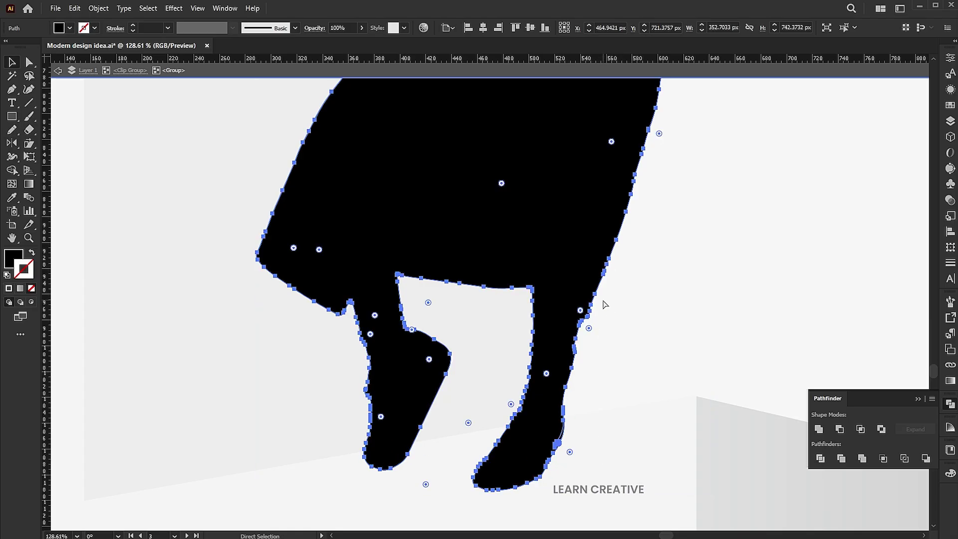
key(ctrl+0)
right_click(490, 231)
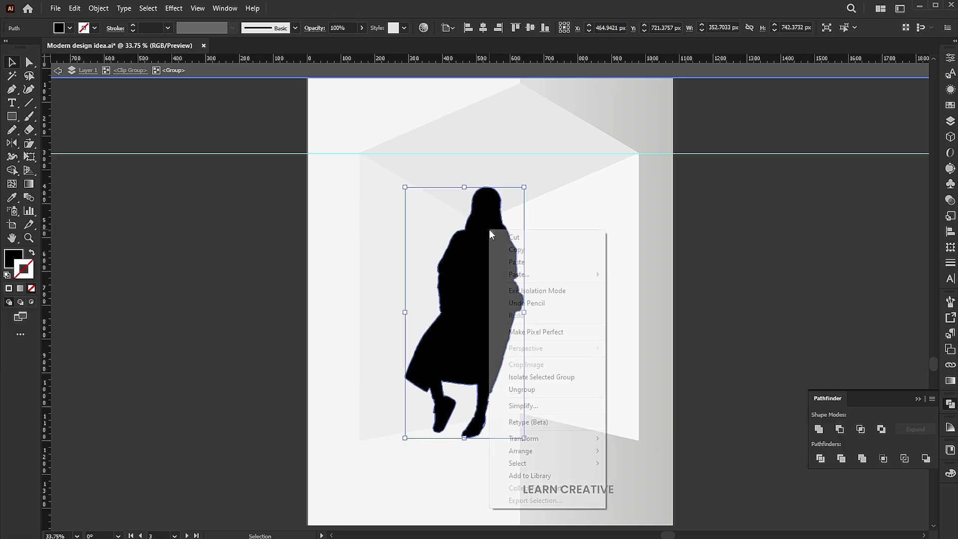
mouse_move(574, 451)
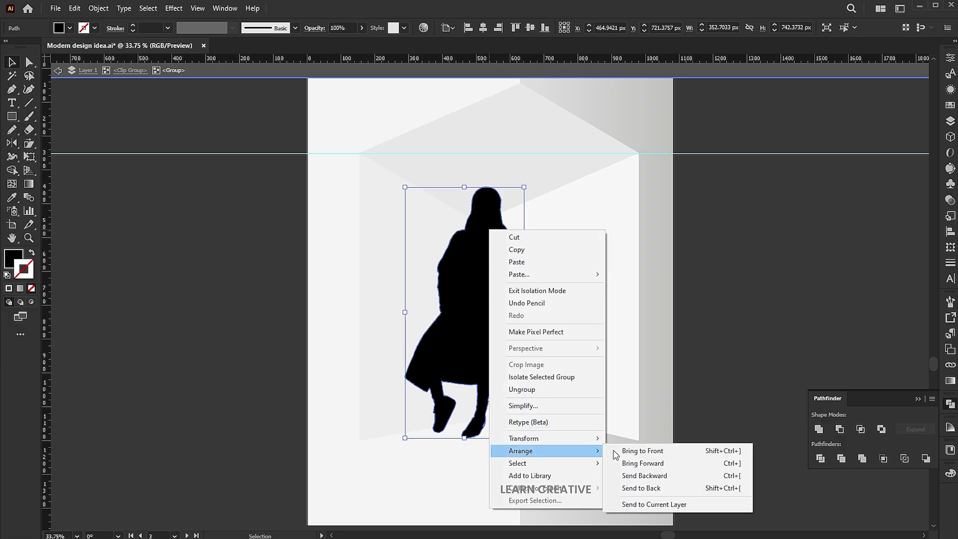
click(644, 475)
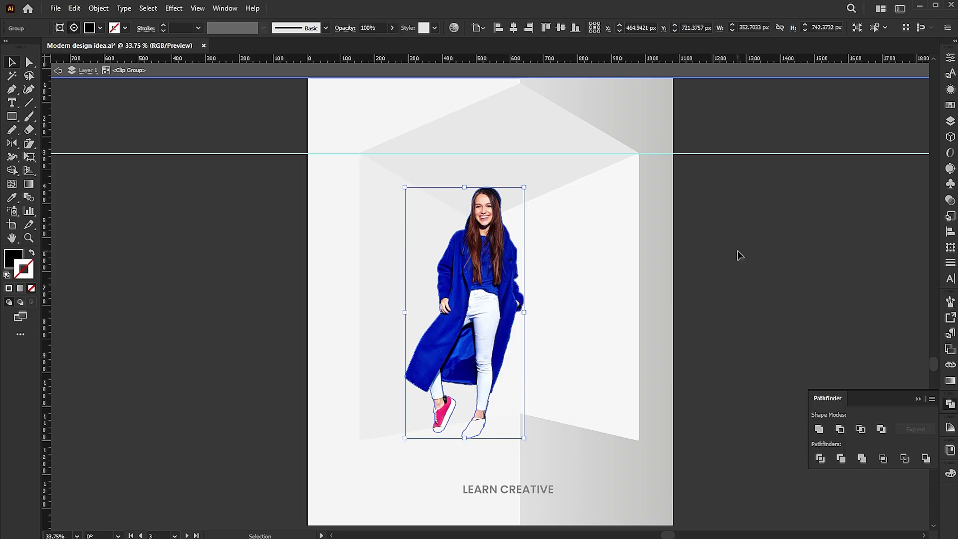
click(174, 9)
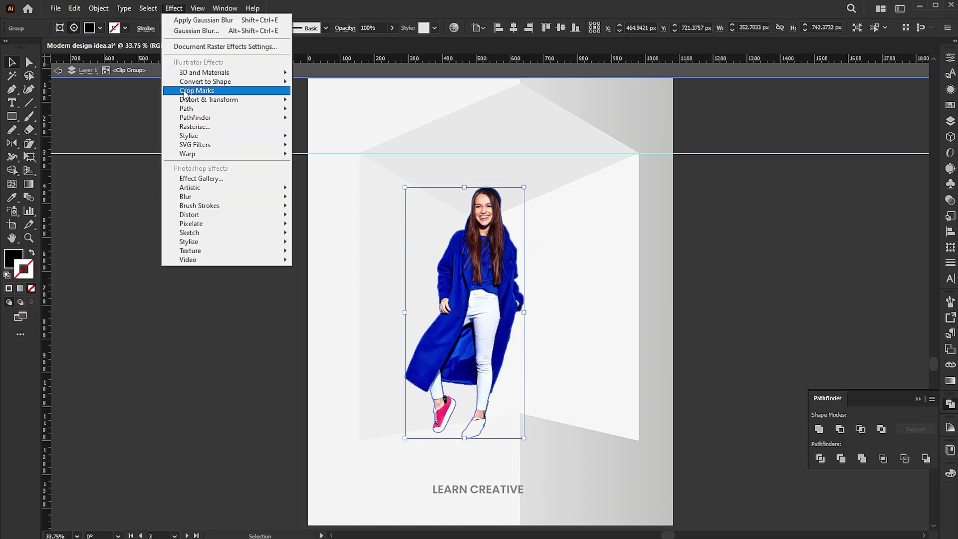
Step: Apply Free Distort to the silhouette, dragging its corners to slant it rightward onto the wall
mouse_move(239, 99)
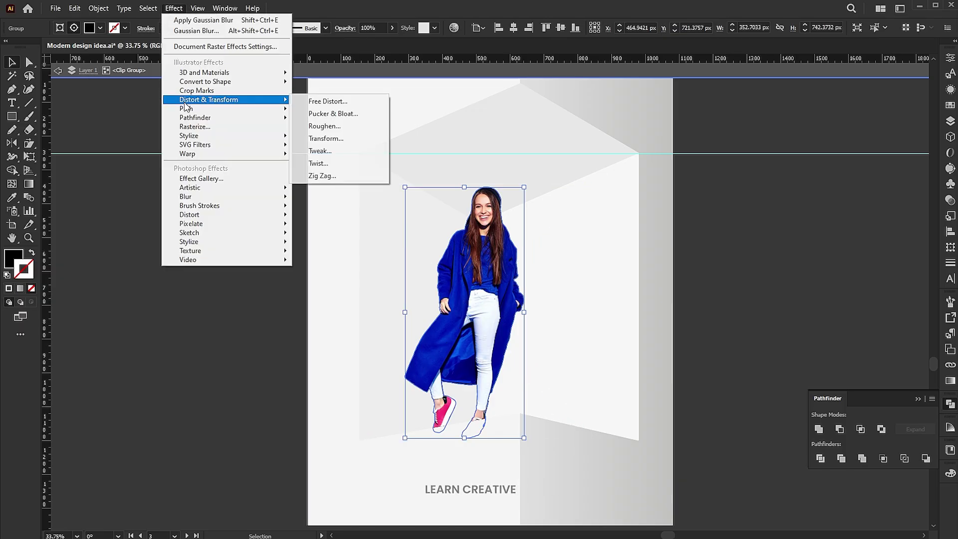
click(325, 102)
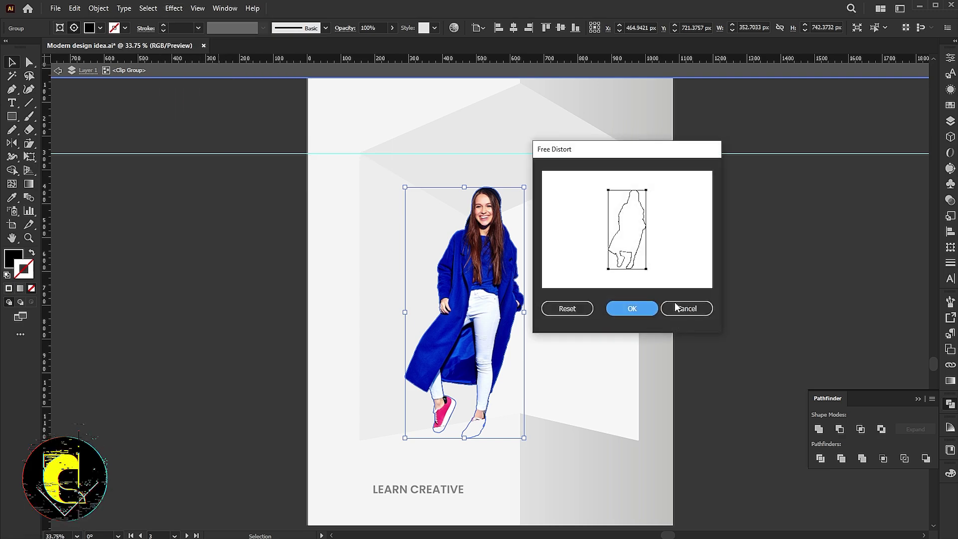
drag(647, 191, 666, 200)
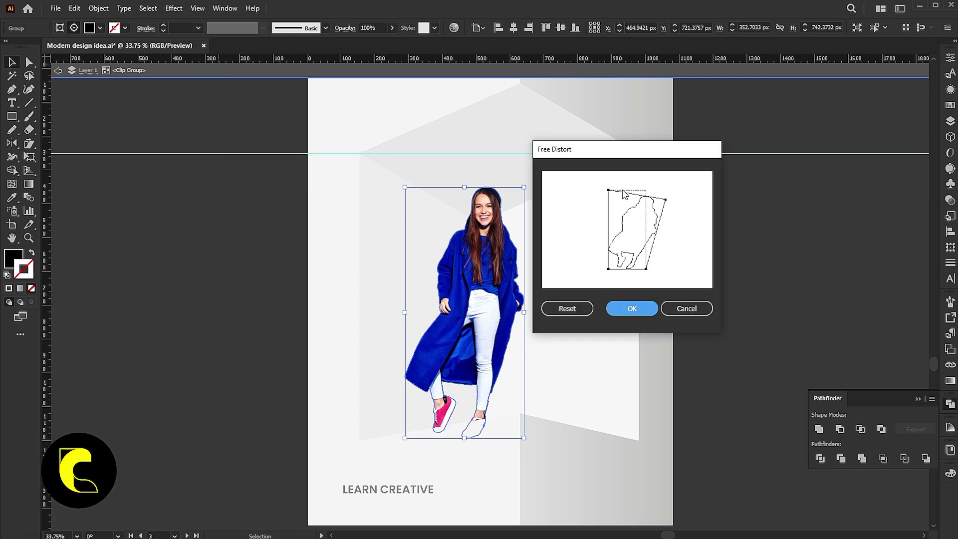
drag(609, 192, 626, 196)
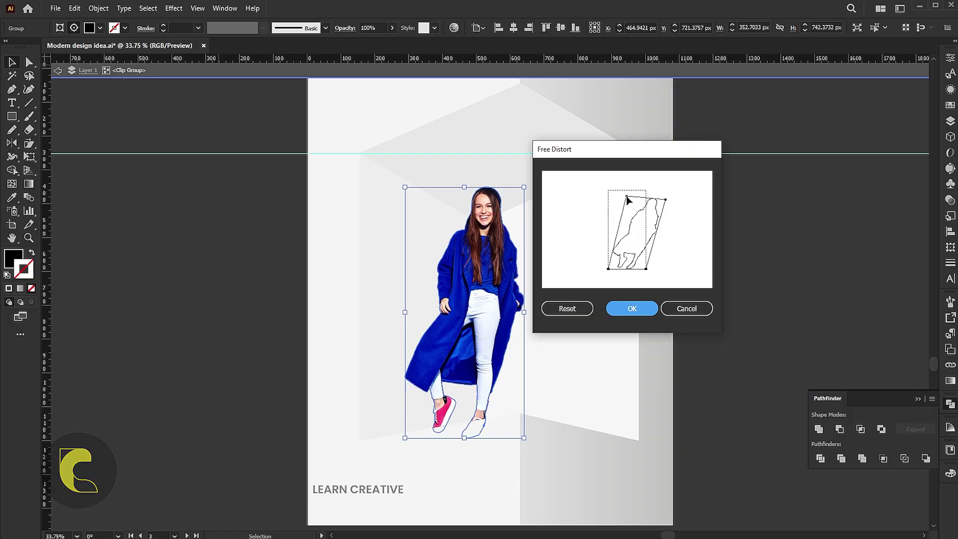
drag(648, 269, 659, 269)
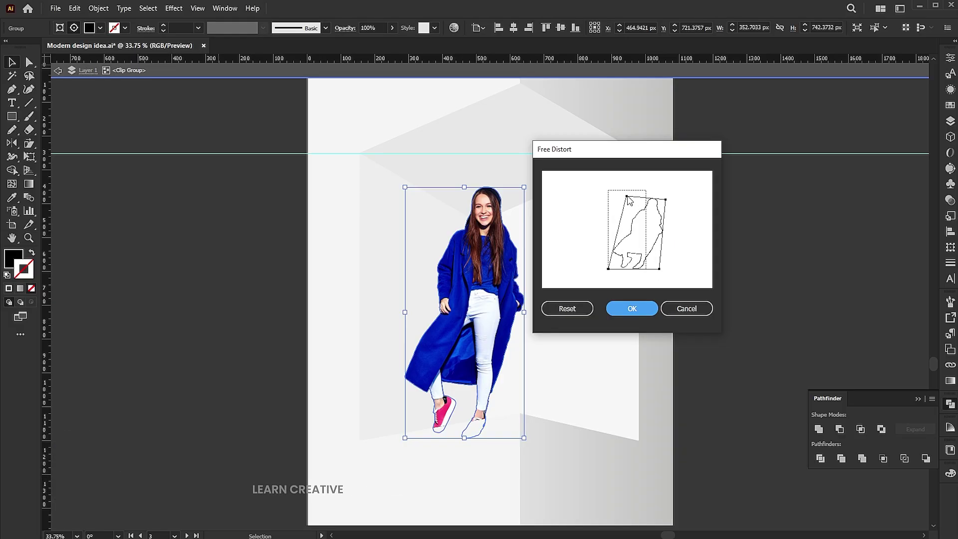
drag(627, 196, 624, 204)
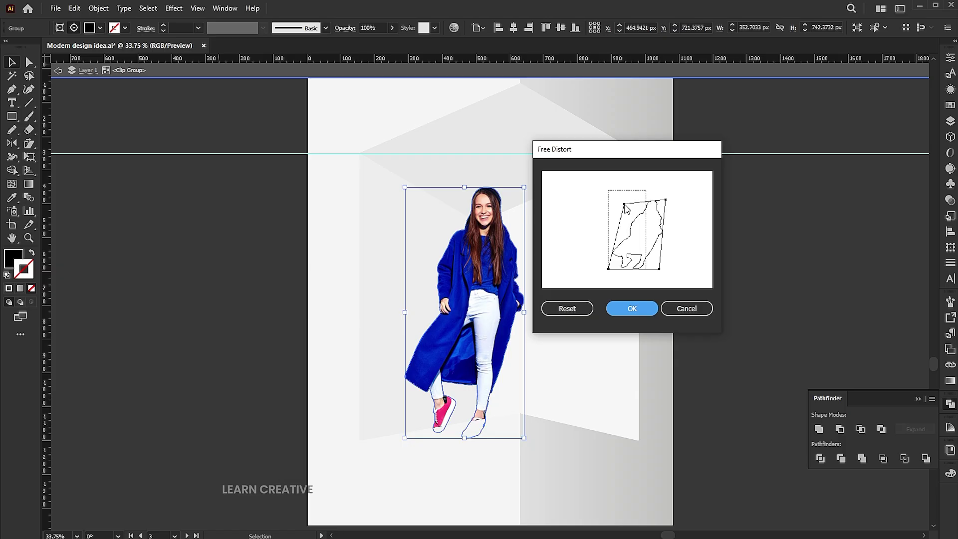
click(637, 309)
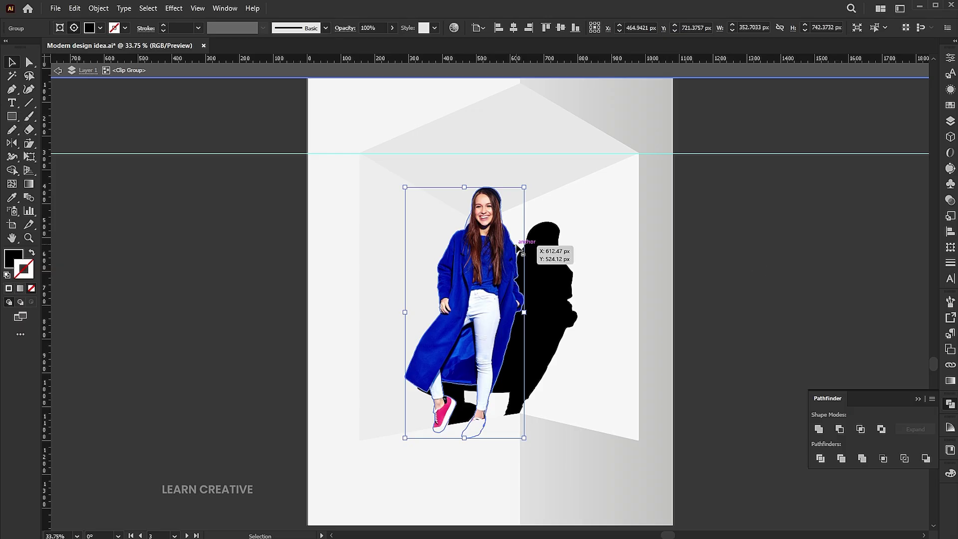
Step: Expand the shadow's appearance and colour it grey by sampling the wall with the Eyedropper
click(98, 8)
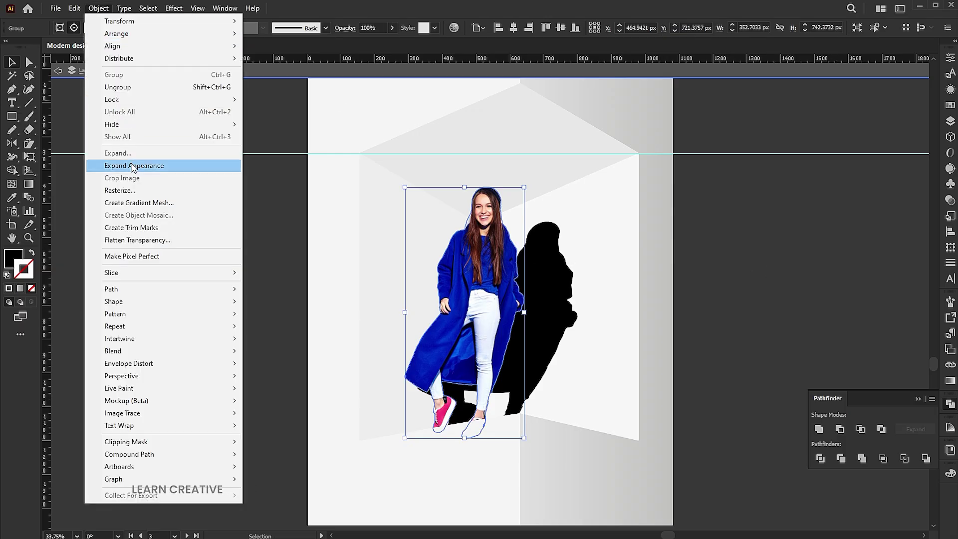
click(133, 166)
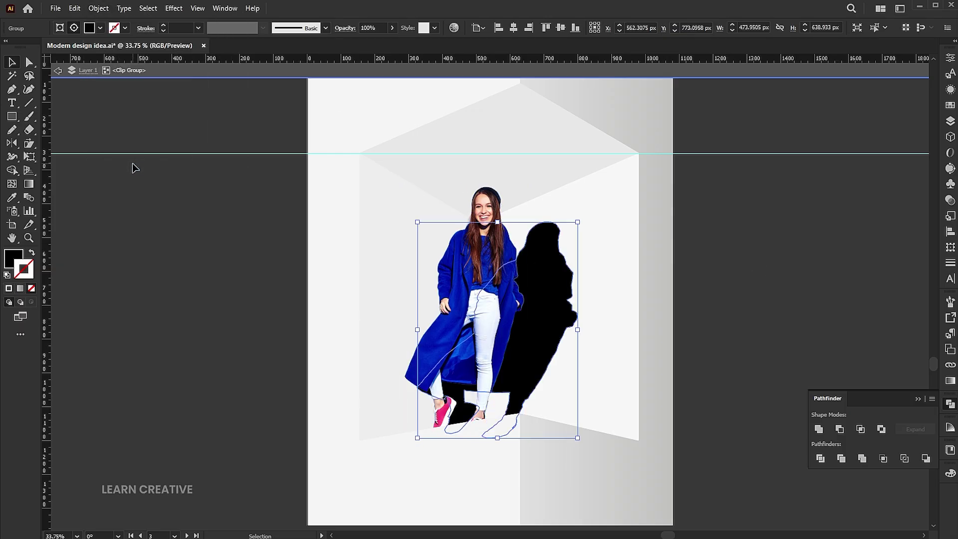
click(13, 198)
click(658, 224)
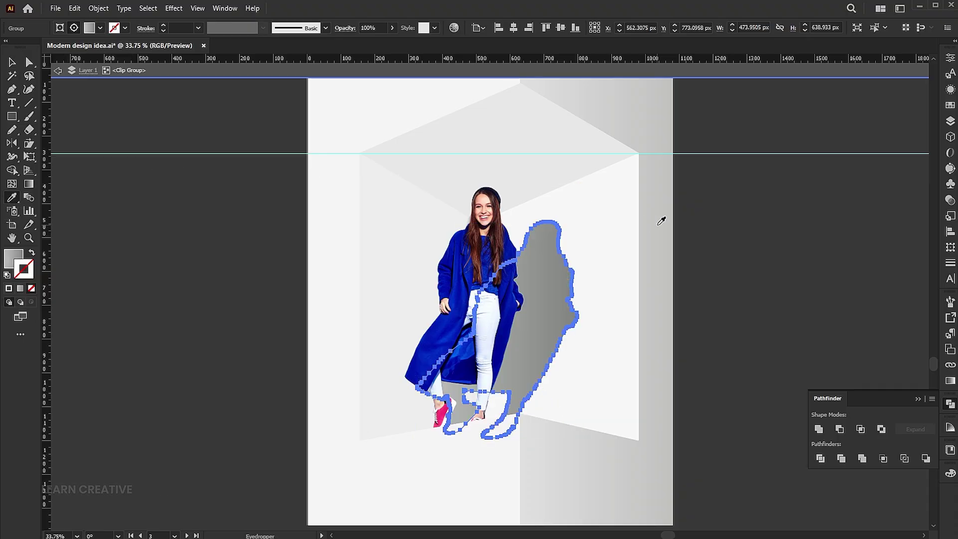
Step: Fill the shadow with a vertical gradient that fades toward the feet
key(v)
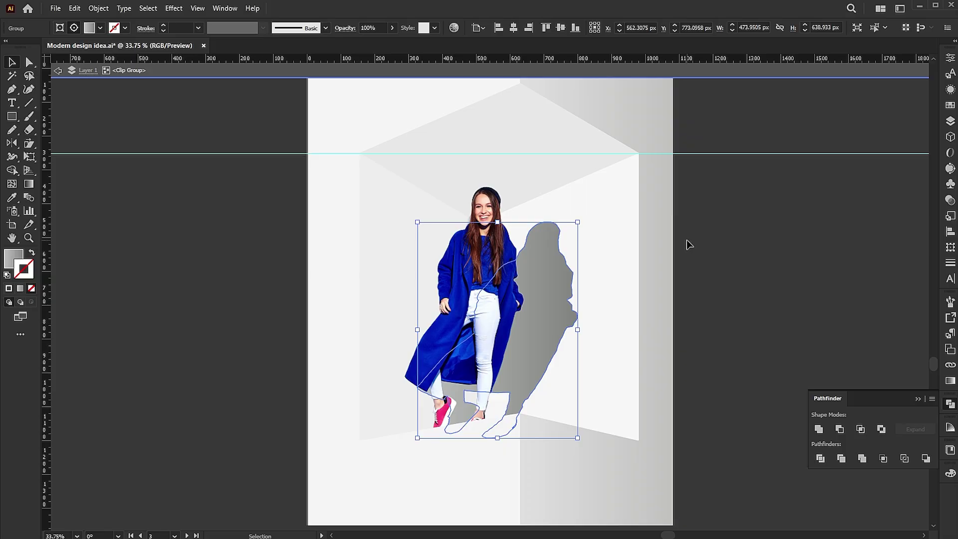
key(g)
click(565, 410)
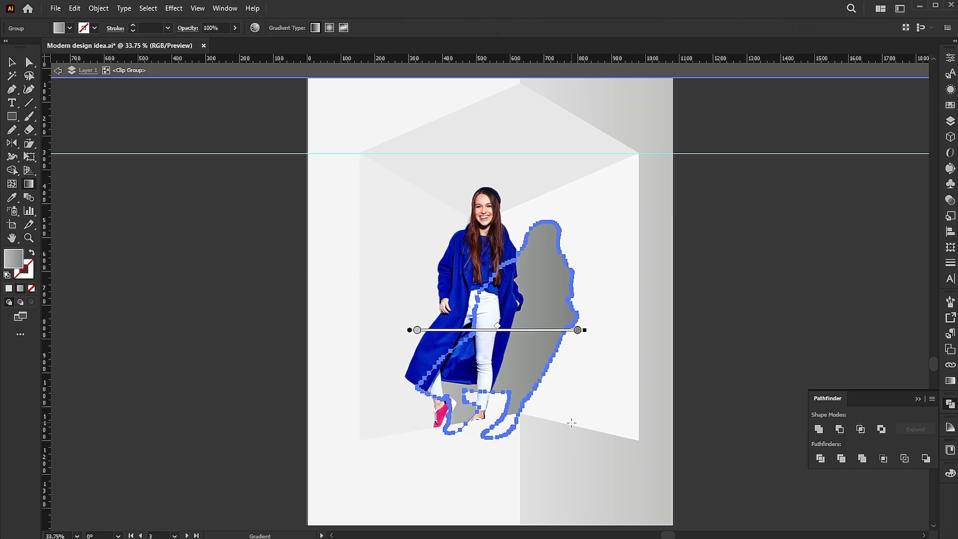
drag(572, 428, 570, 299)
key(v)
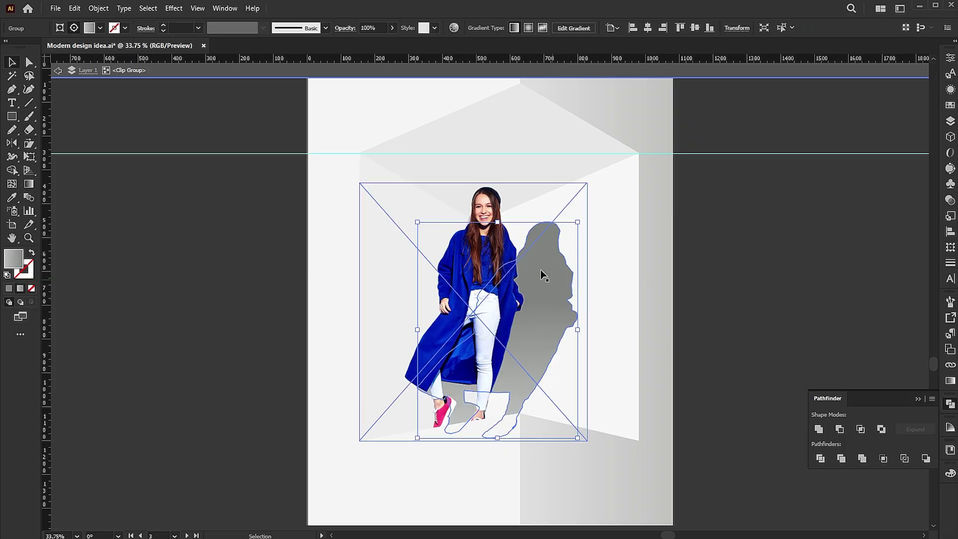
click(173, 9)
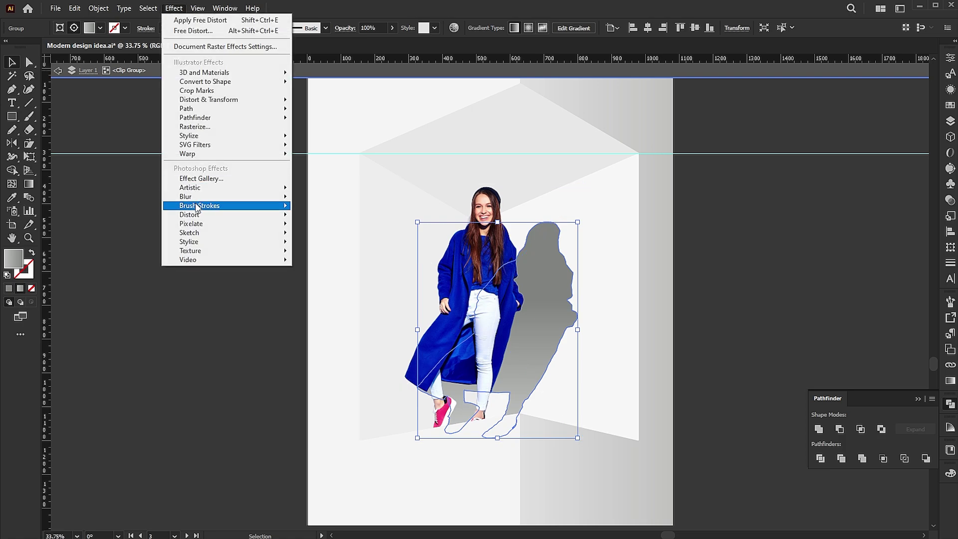
Step: Apply a Gaussian Blur of about 5 px to the grey shadow, then deselect and zoom out
mouse_move(225, 196)
click(329, 198)
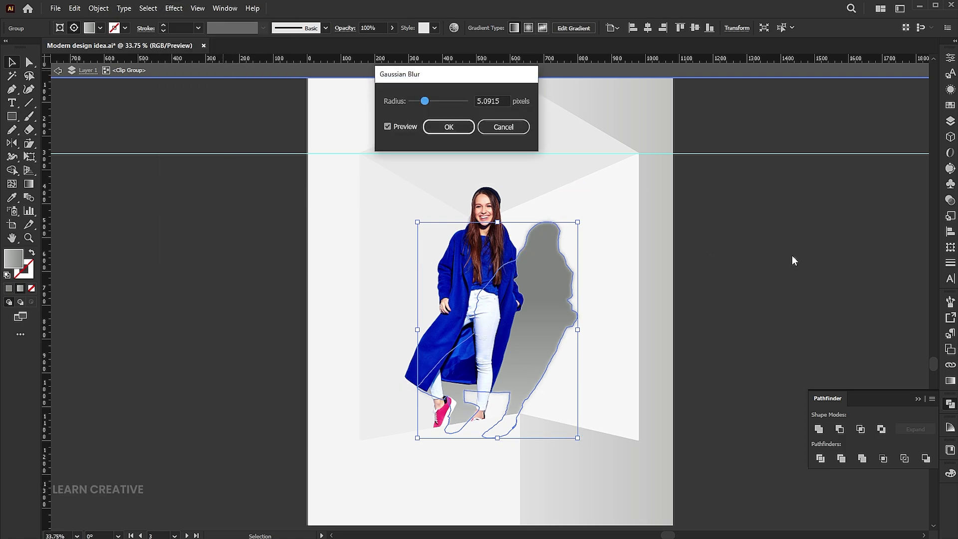
click(457, 127)
click(768, 293)
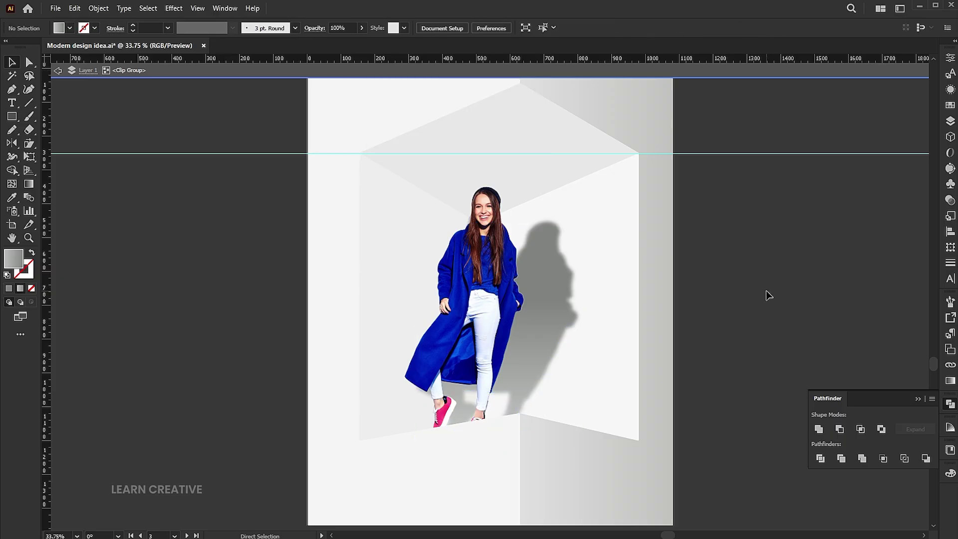
drag(709, 301, 680, 299)
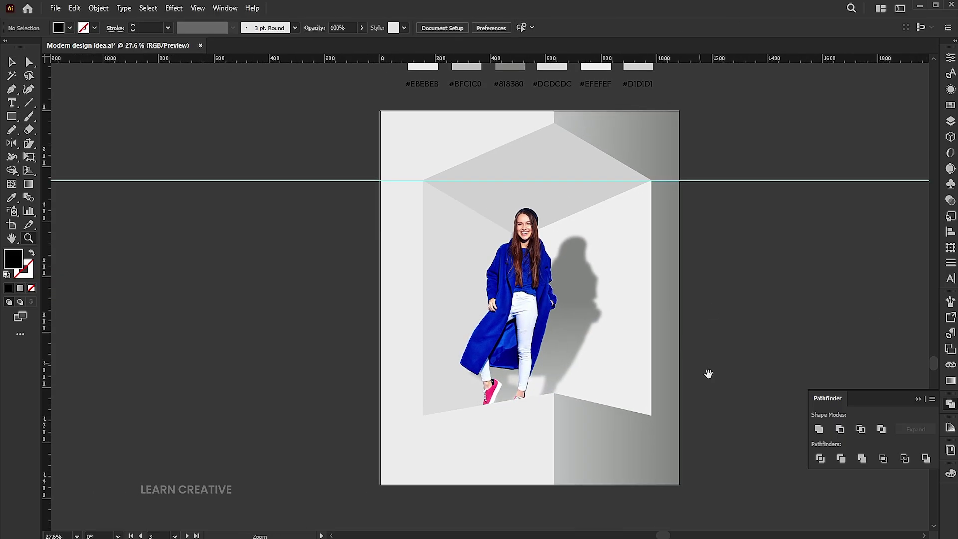
Step: Type 'Creative' below the poster and change it to UPPERCASE
drag(708, 373, 707, 345)
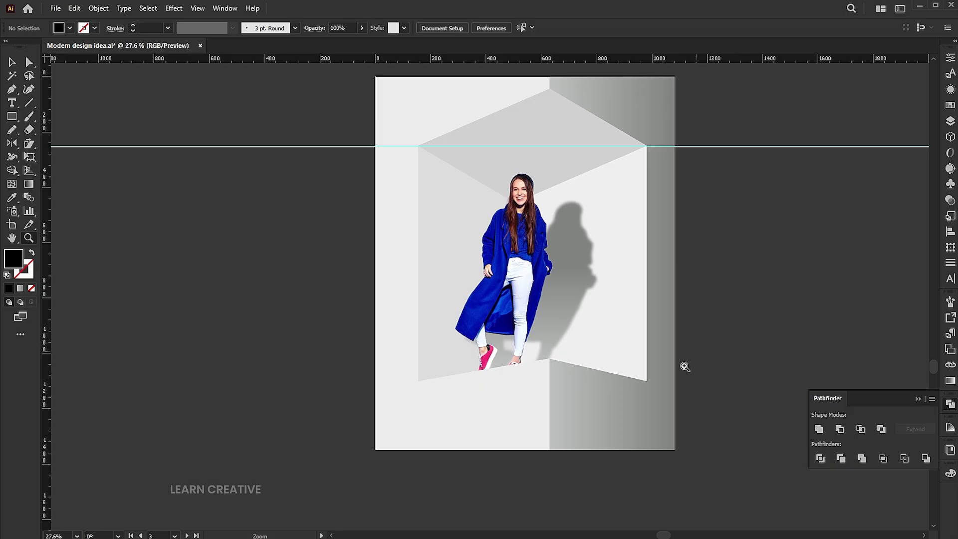
key(t)
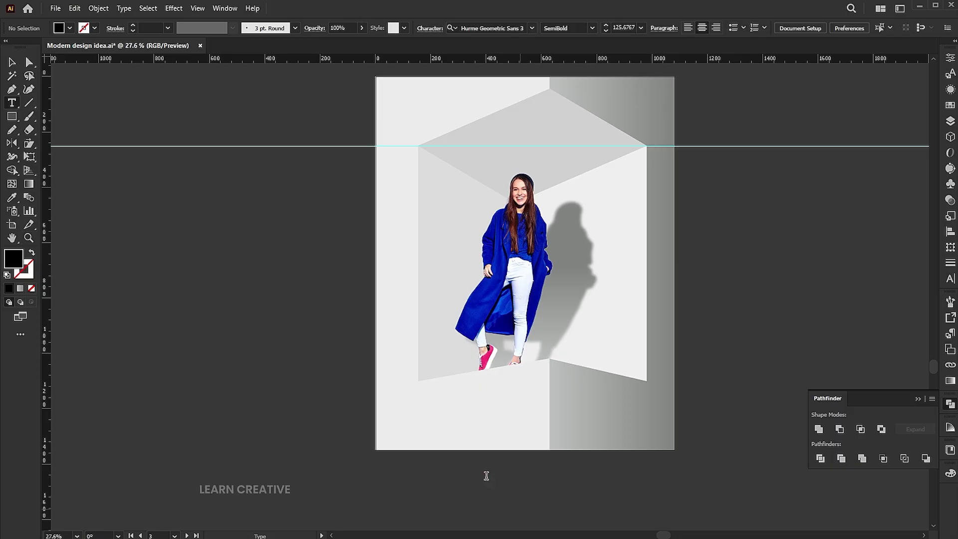
click(486, 475)
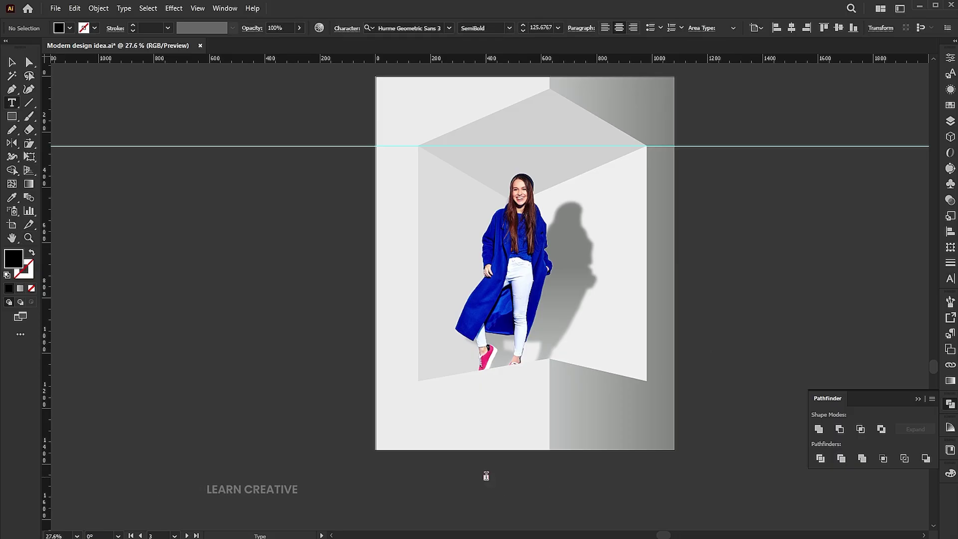
click(520, 467)
text(Creative)
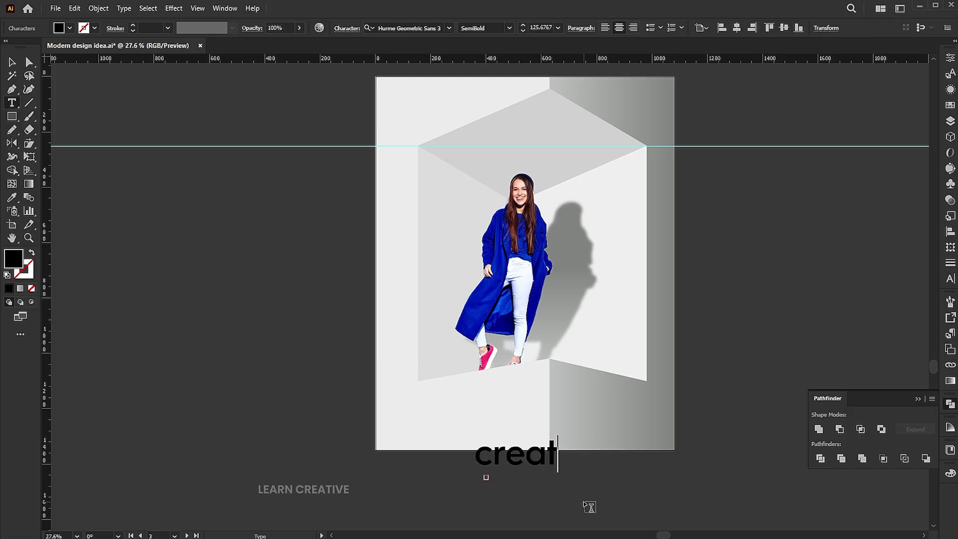
key(Escape)
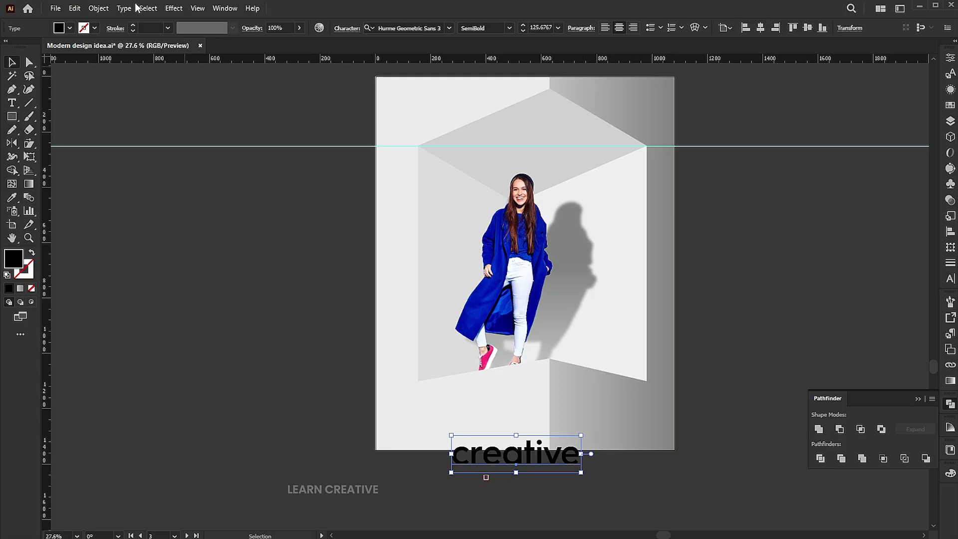
click(124, 8)
mouse_move(260, 182)
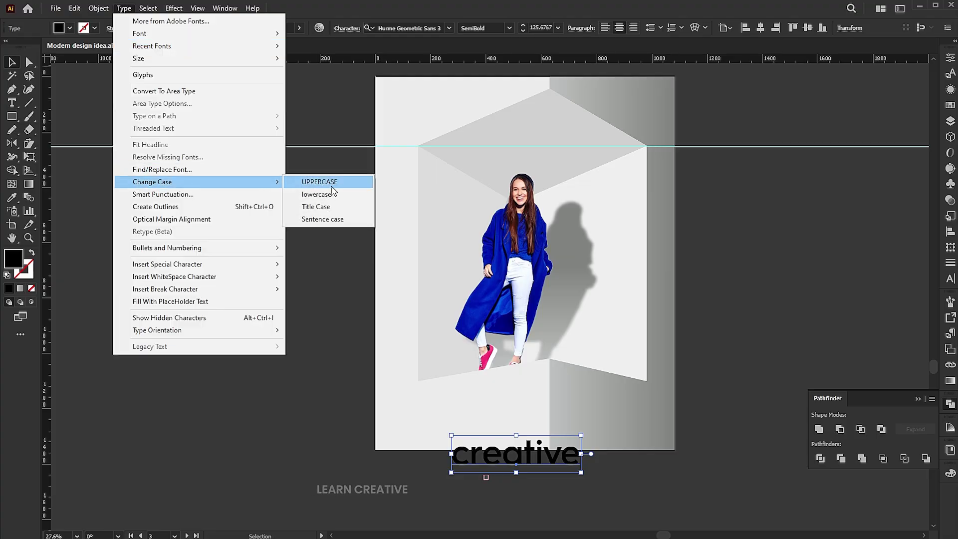
click(321, 180)
Step: Duplicate it below as 'design idea', make it UPPERCASE, and scale it smaller
drag(576, 469, 590, 456)
scroll(599, 464, down, 2)
double_click(591, 455)
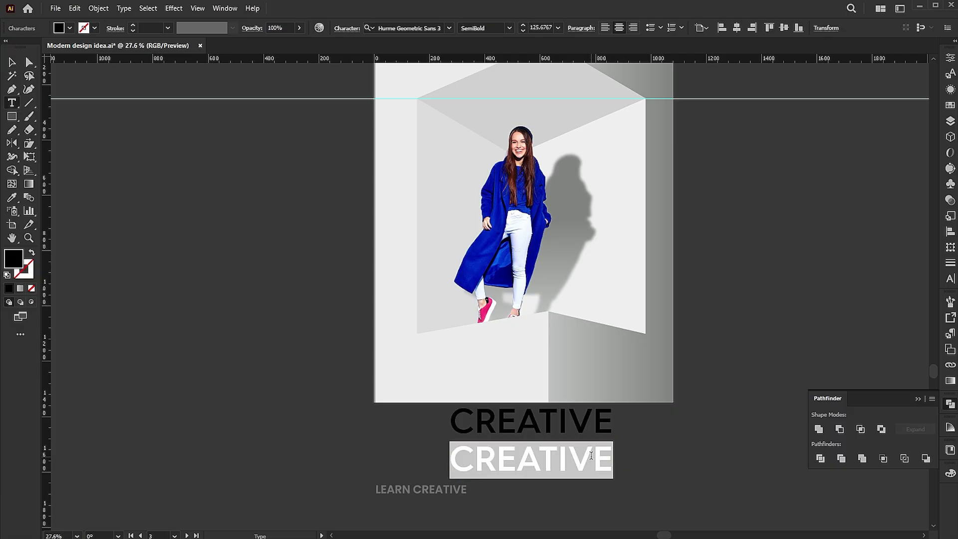
text(design idea)
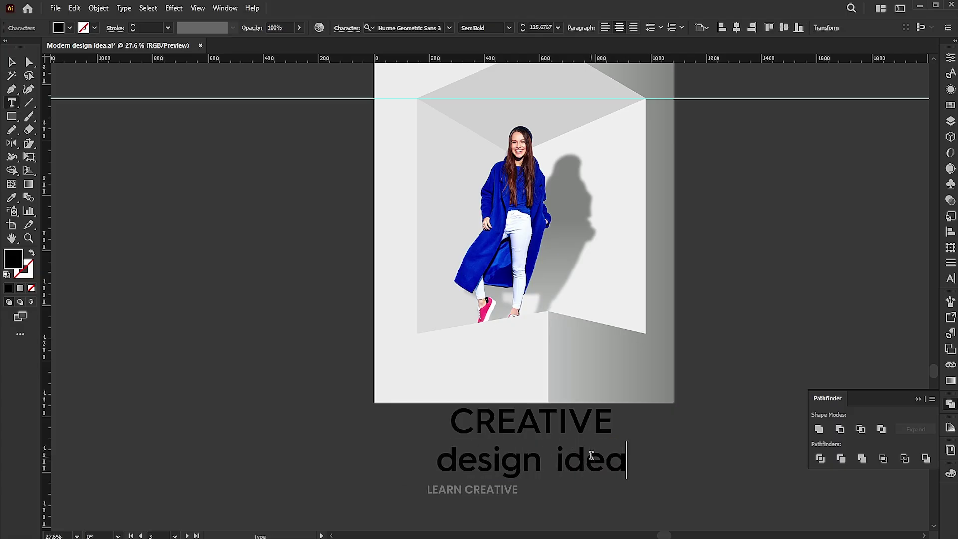
key(Escape)
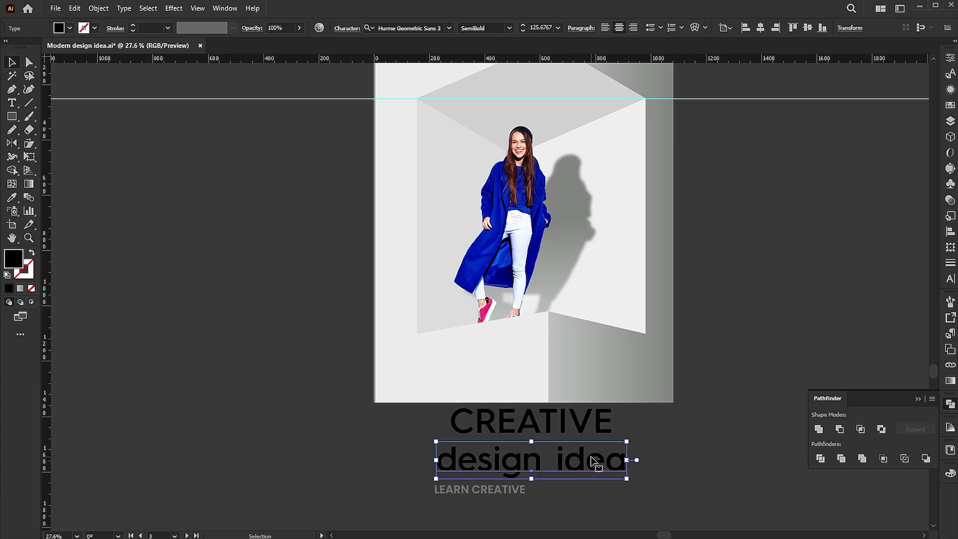
click(124, 8)
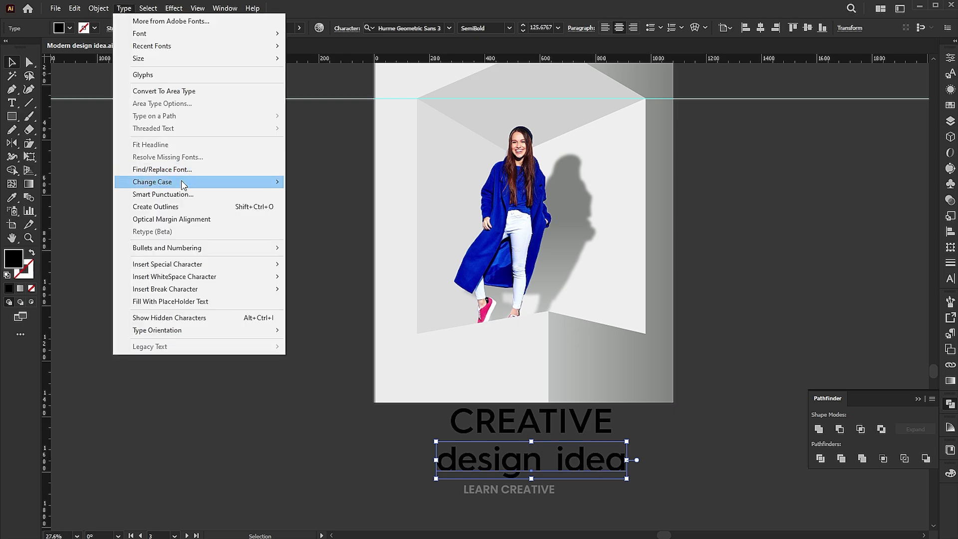
mouse_move(182, 182)
click(306, 183)
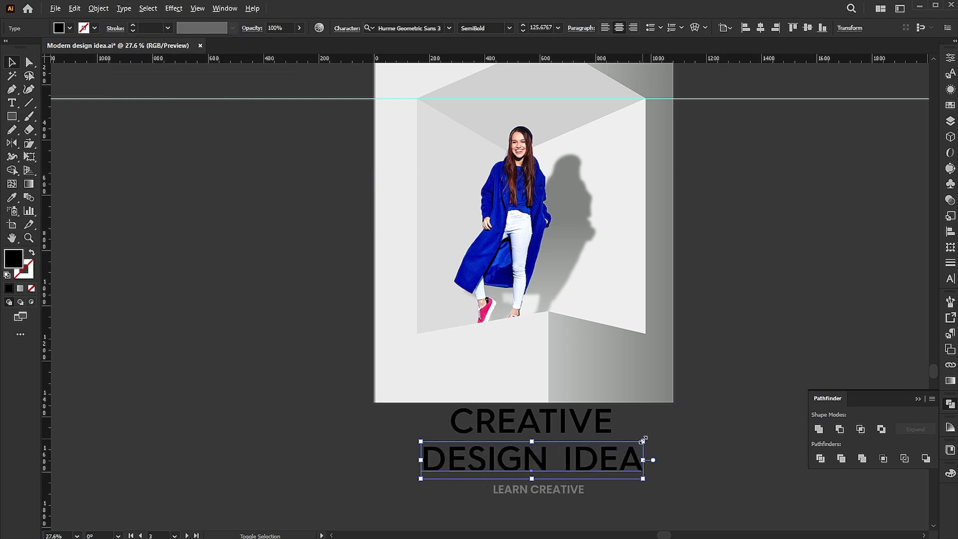
drag(642, 441, 573, 451)
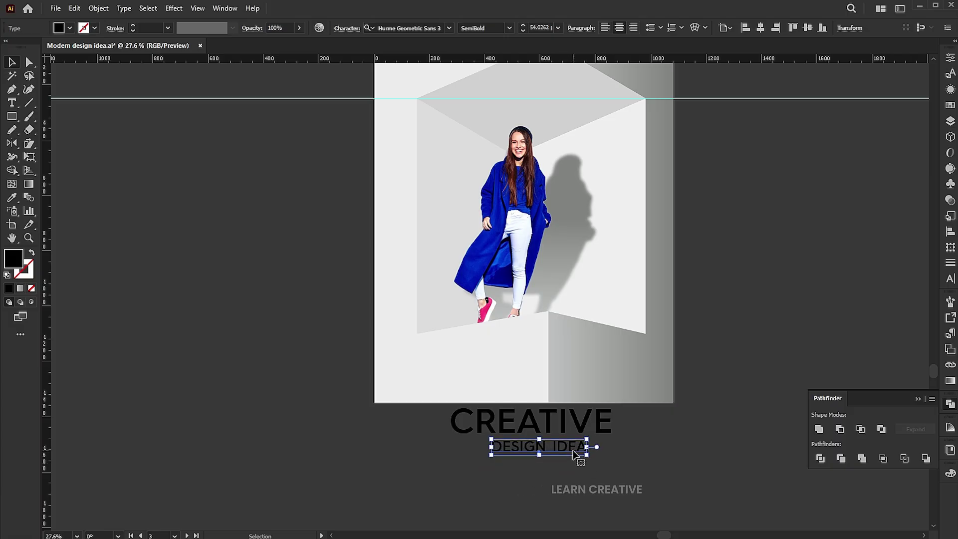
Step: Draw an area-type placeholder paragraph under the headings, set Thin weight and paragraph alignment, and widen it
key(t)
drag(424, 457, 651, 496)
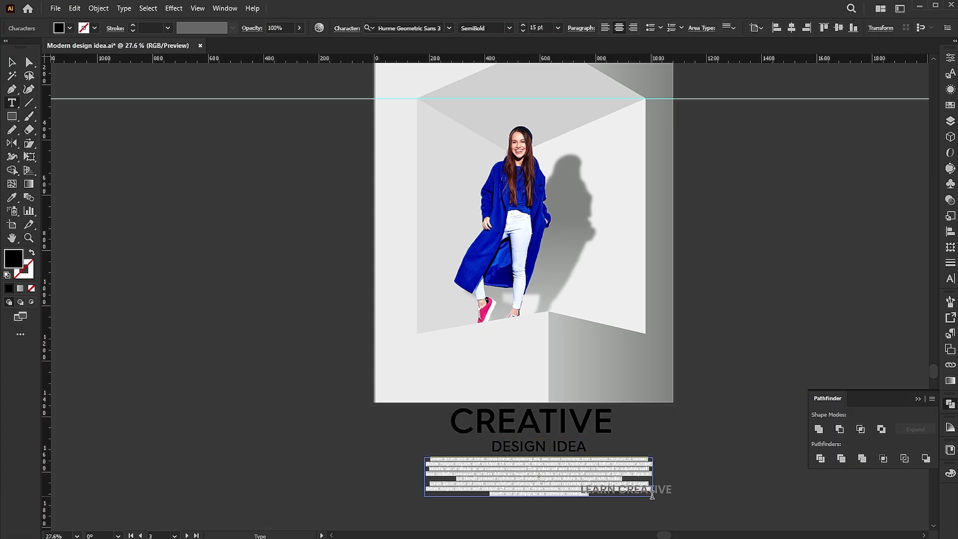
key(Escape)
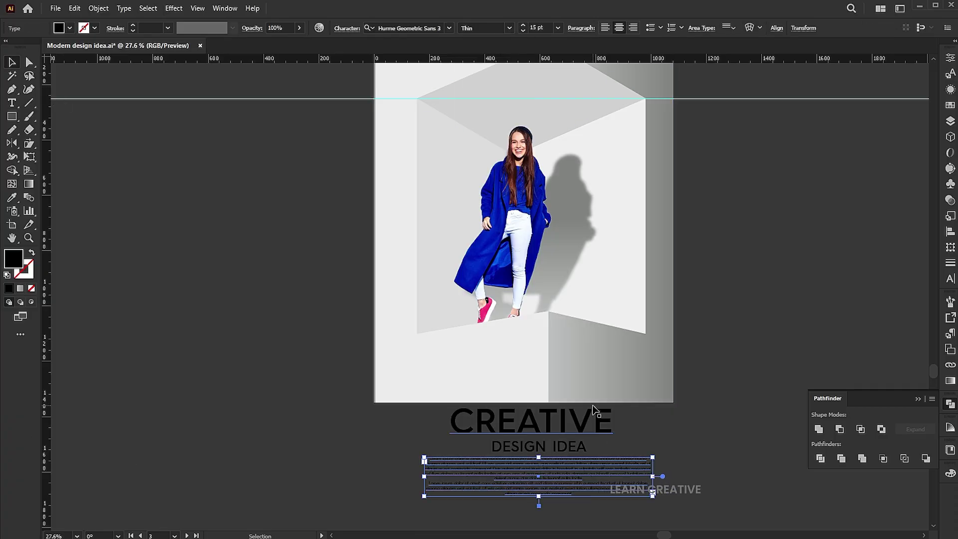
double_click(599, 487)
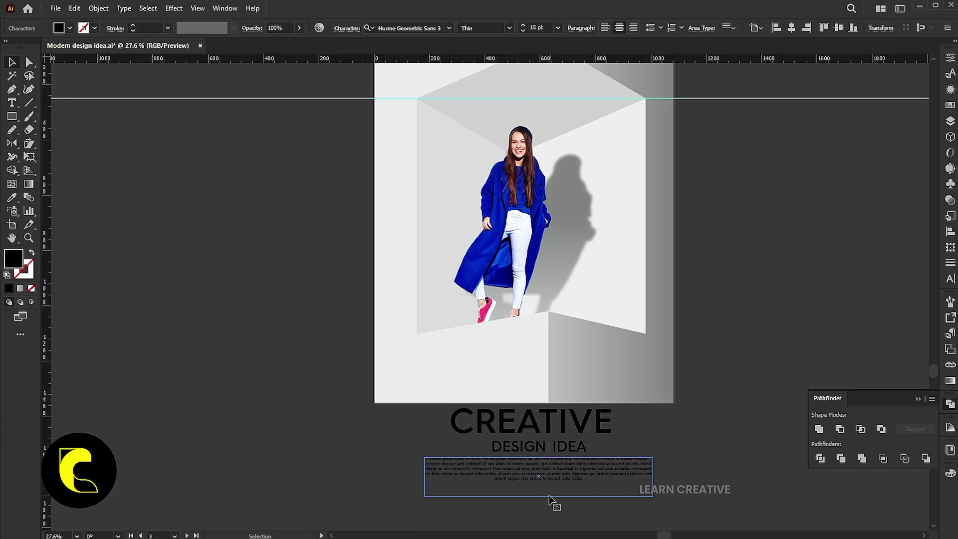
key(Escape)
click(691, 433)
click(639, 475)
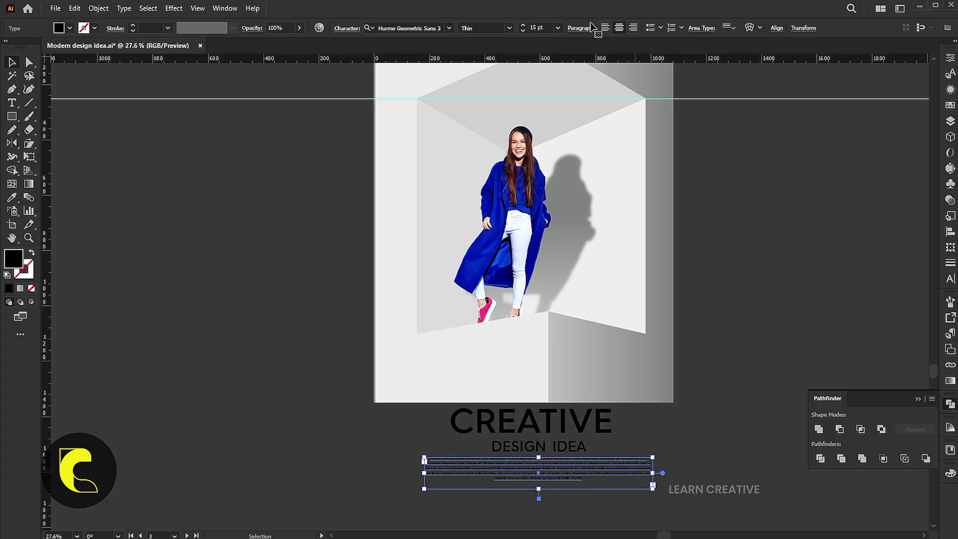
click(581, 28)
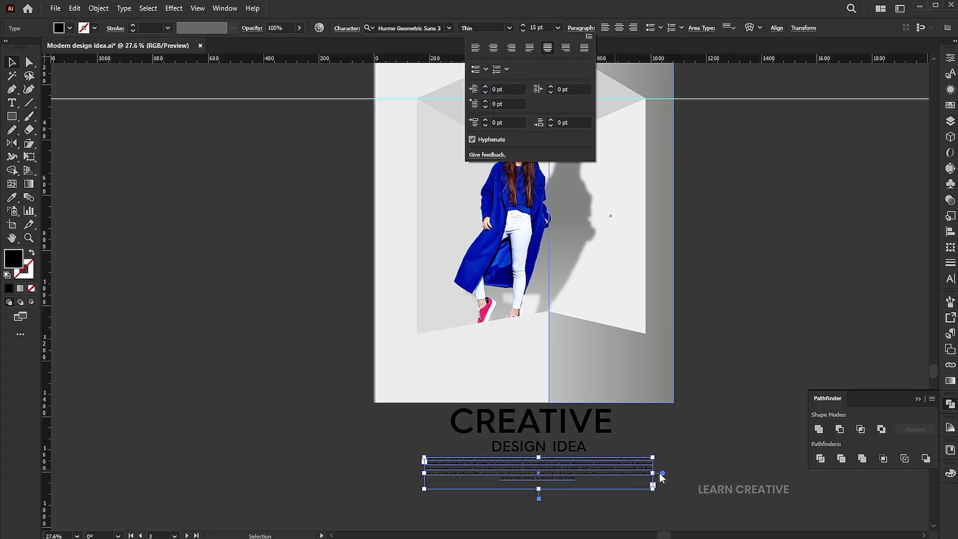
drag(654, 473, 665, 477)
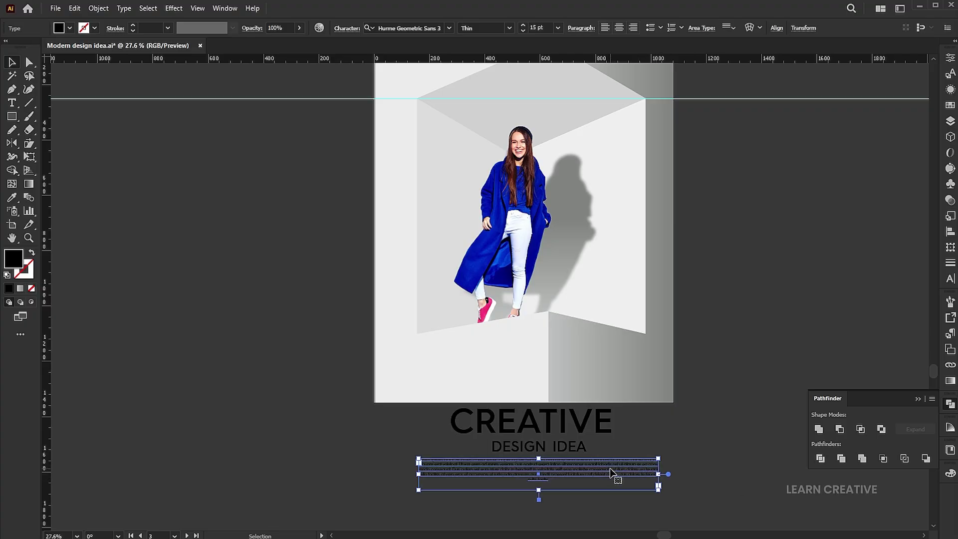
click(726, 436)
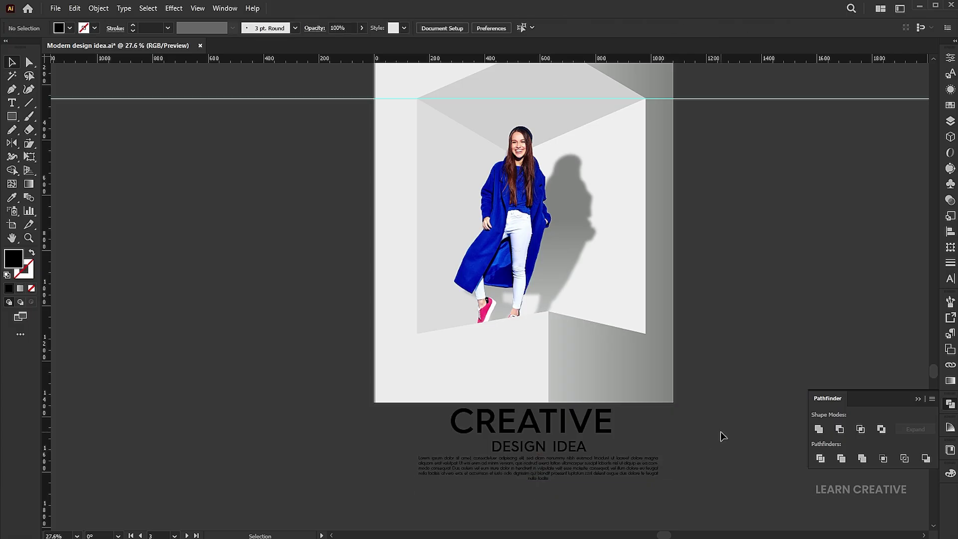
Step: Move the headings and paragraph group up onto the poster and scale it down
click(544, 481)
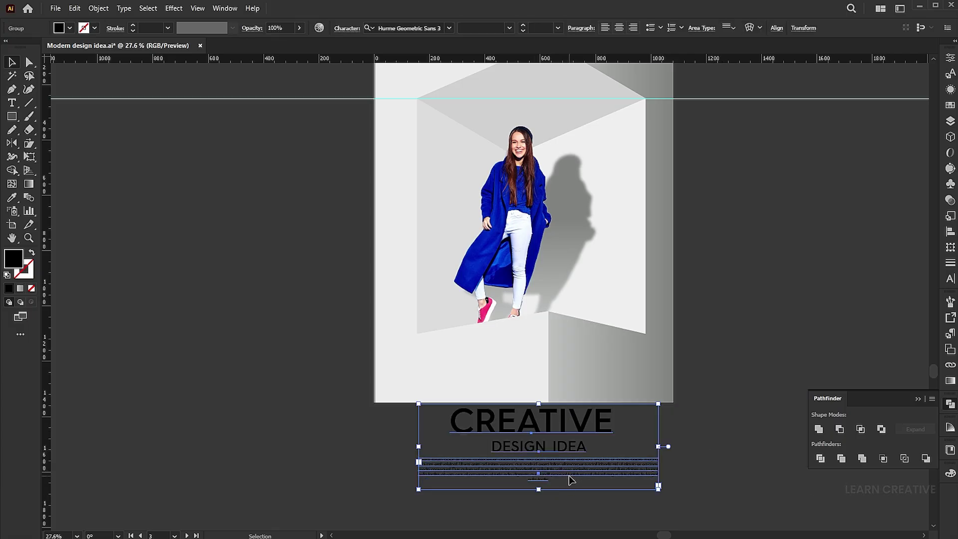
drag(573, 480, 574, 402)
scroll(624, 335, up, 4)
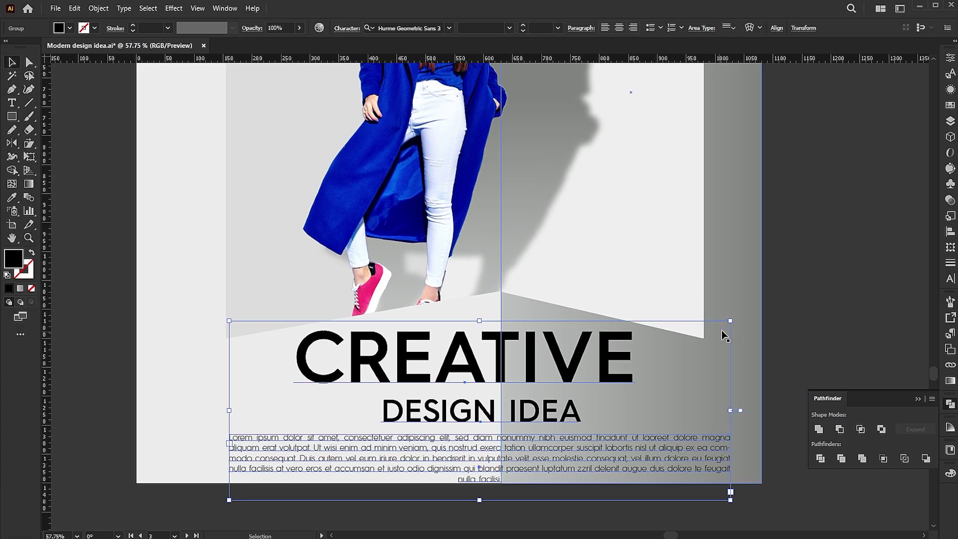
drag(720, 328, 651, 349)
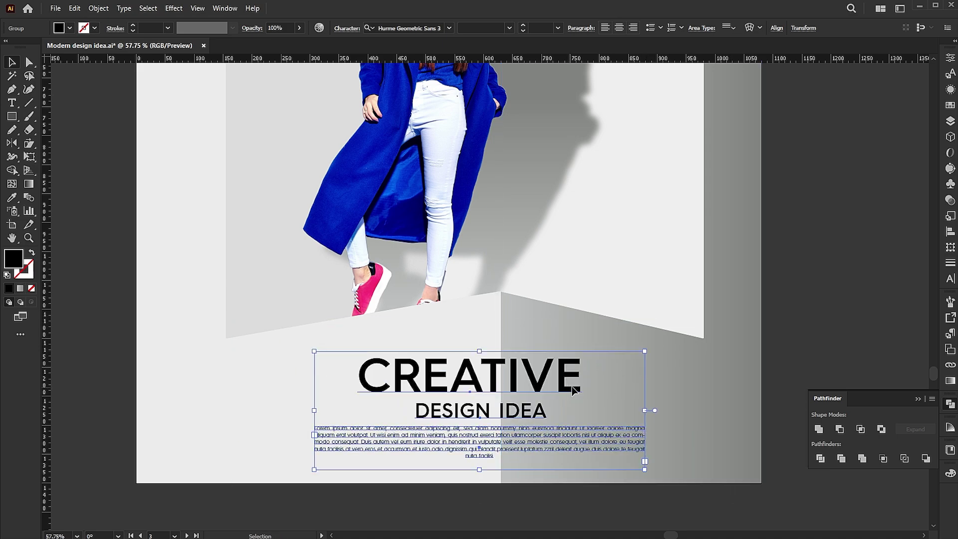
drag(575, 385, 578, 377)
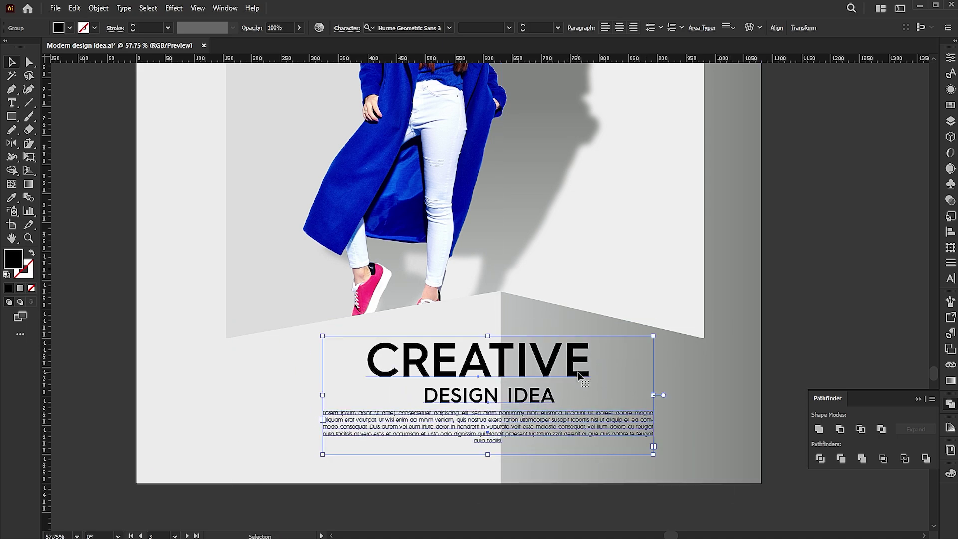
key(Left)
click(817, 353)
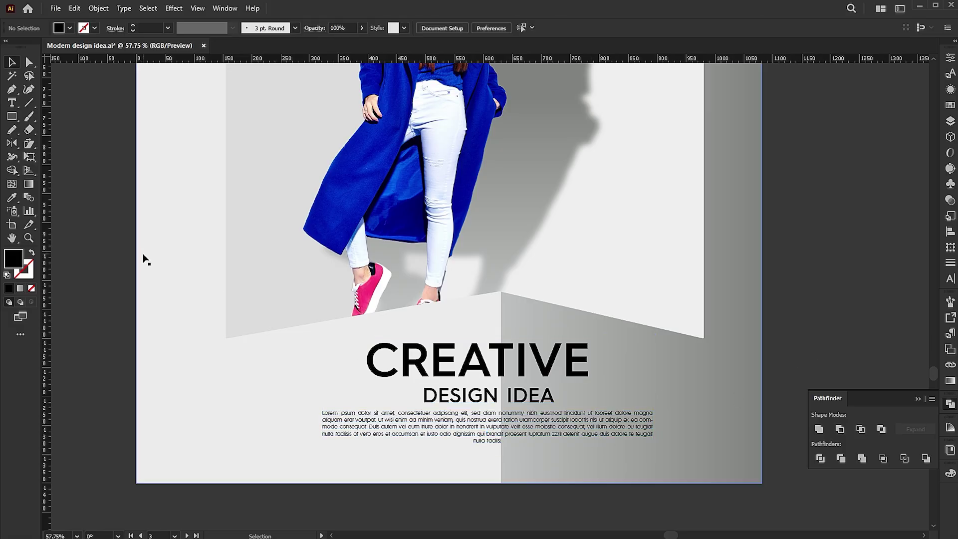
Step: Nudge the paragraph right with the arrow keys so it's centred, then collapse the Pathfinder panel
drag(460, 438, 460, 428)
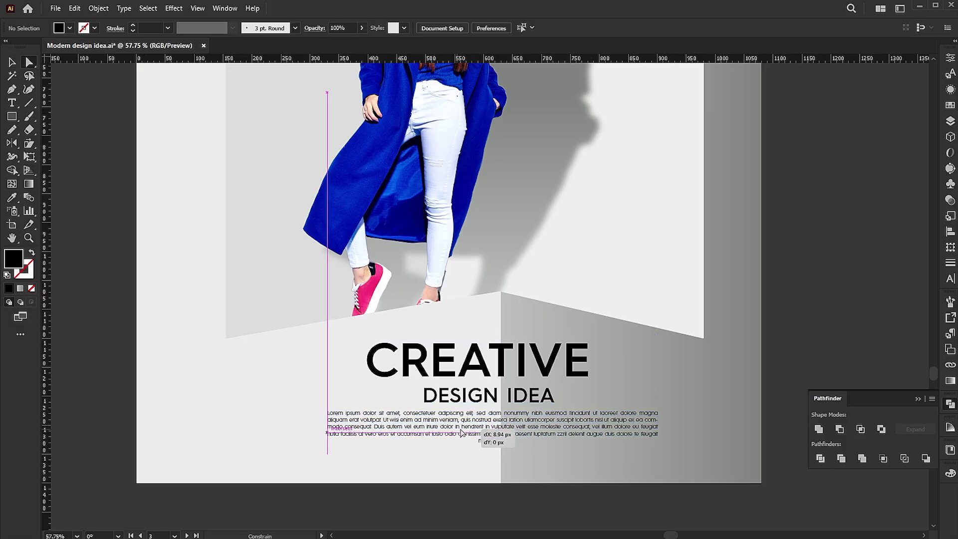
drag(461, 432, 462, 432)
key(v)
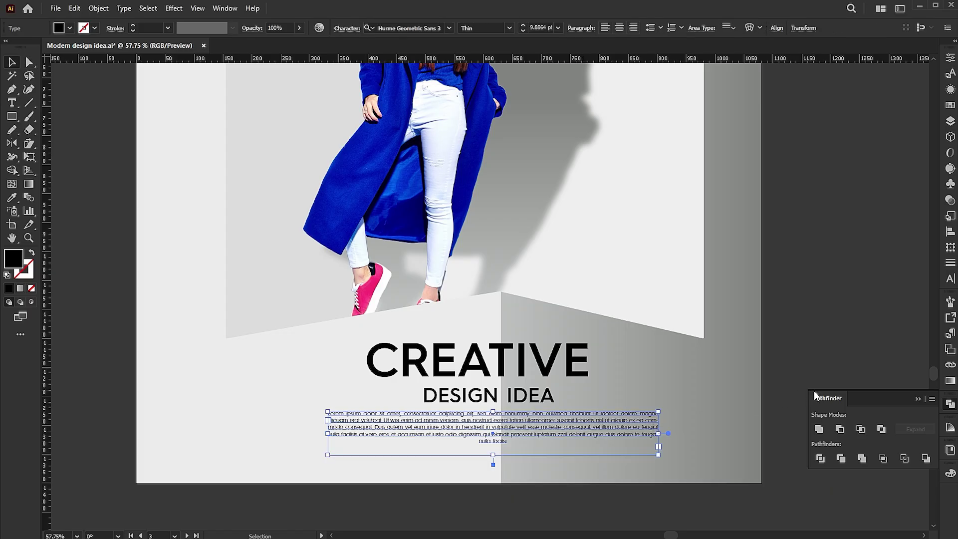
key(Right)
key(Right)
key(Right)
key(Right)
key(Right)
key(Right)
key(Right)
key(Right)
key(Right)
key(Right)
key(Right)
key(Right)
key(Right)
key(Right)
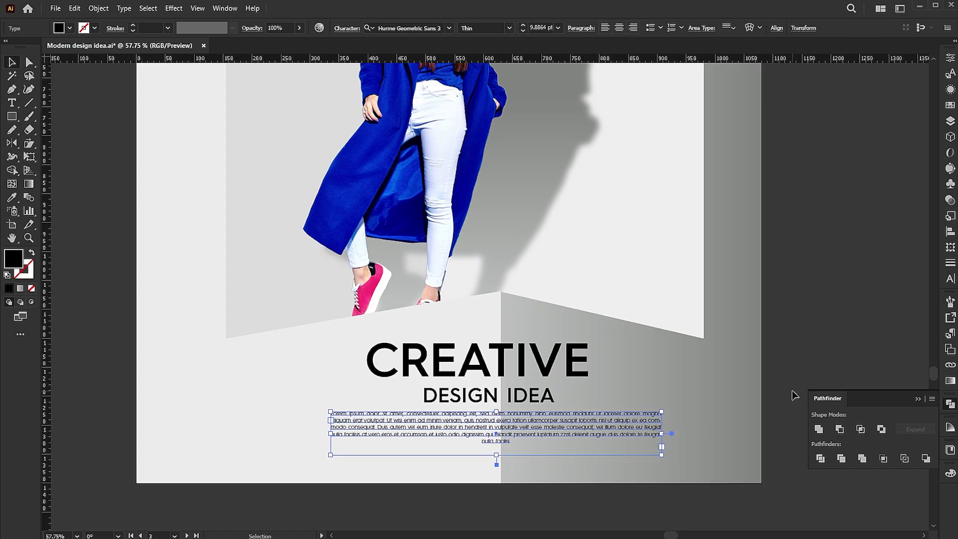
key(Right)
key(Right)
key(Right)
key(Right)
key(Right)
key(Right)
key(Right)
key(Right)
key(Right)
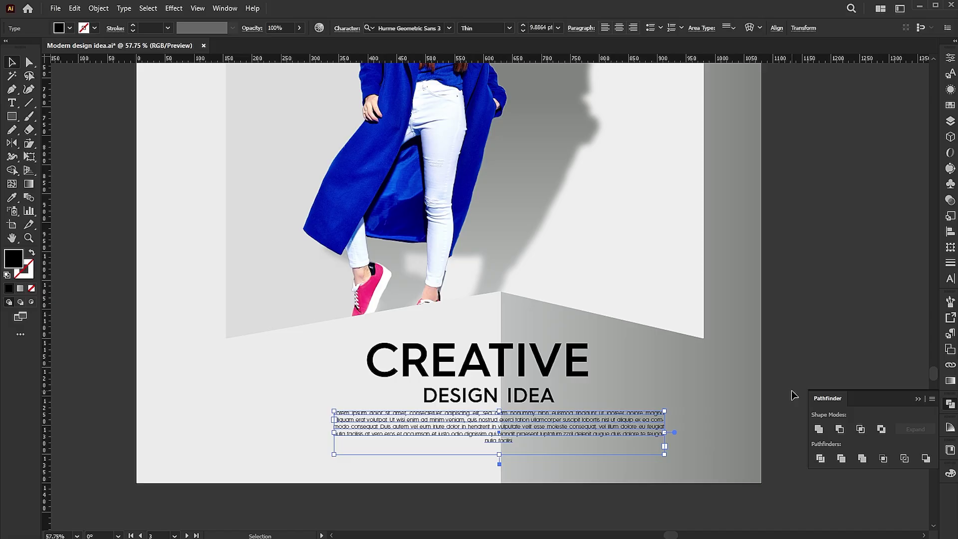
click(917, 398)
click(870, 354)
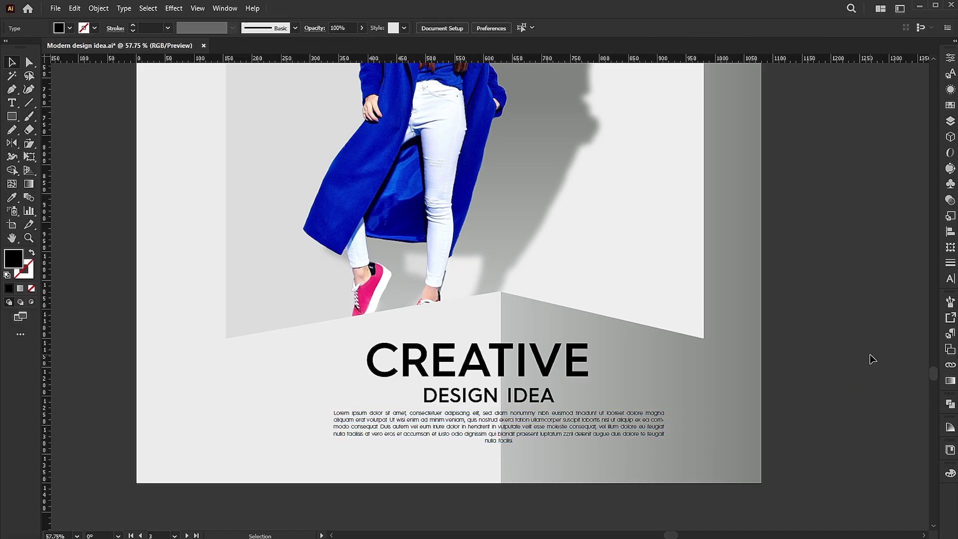
Step: Draw a rectangle over the text right of the fold and make it a clipping mask
click(12, 117)
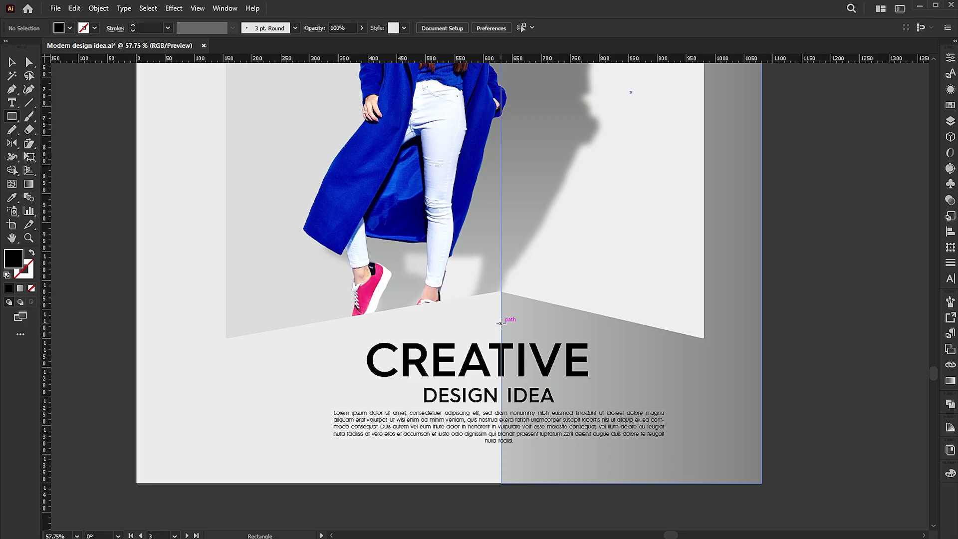
drag(500, 323, 672, 462)
key(v)
shift+click(434, 364)
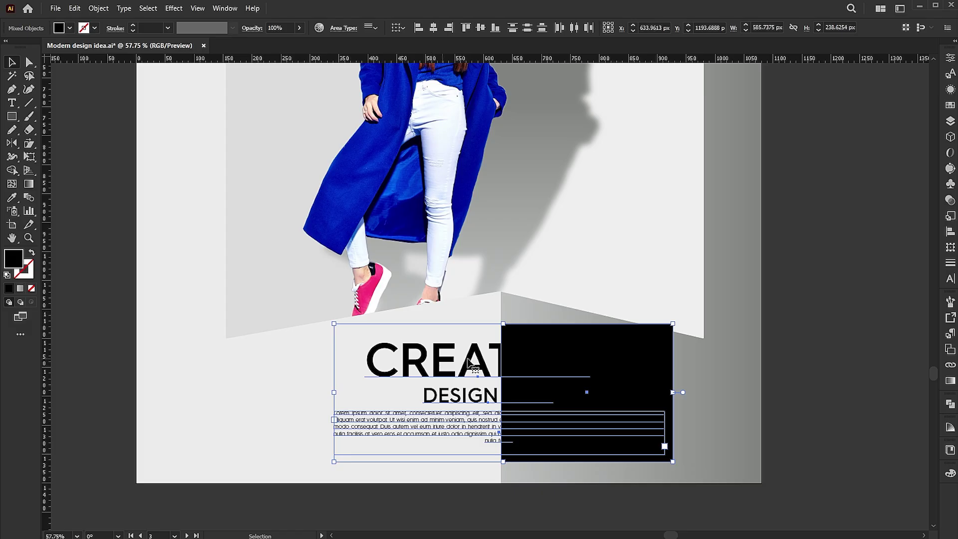
right_click(530, 350)
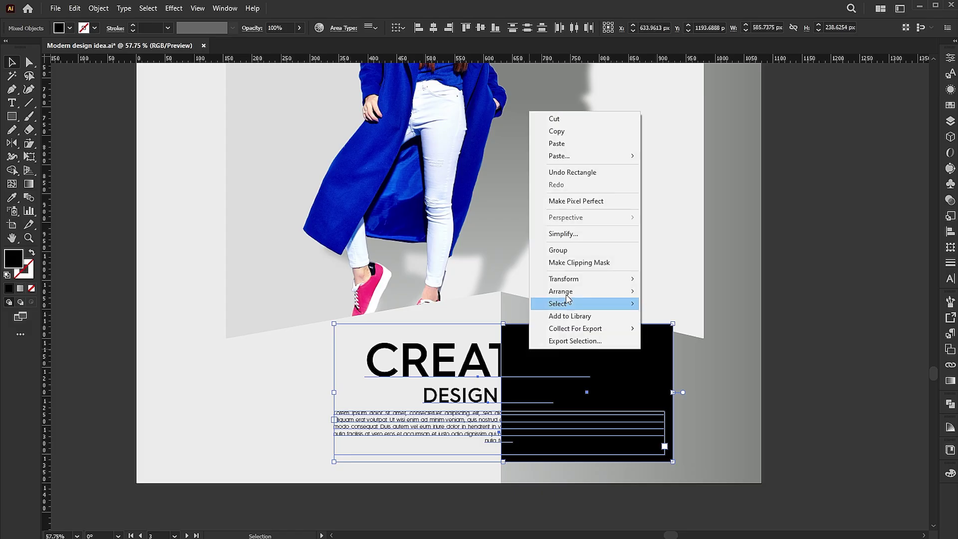
click(577, 264)
click(798, 417)
click(564, 381)
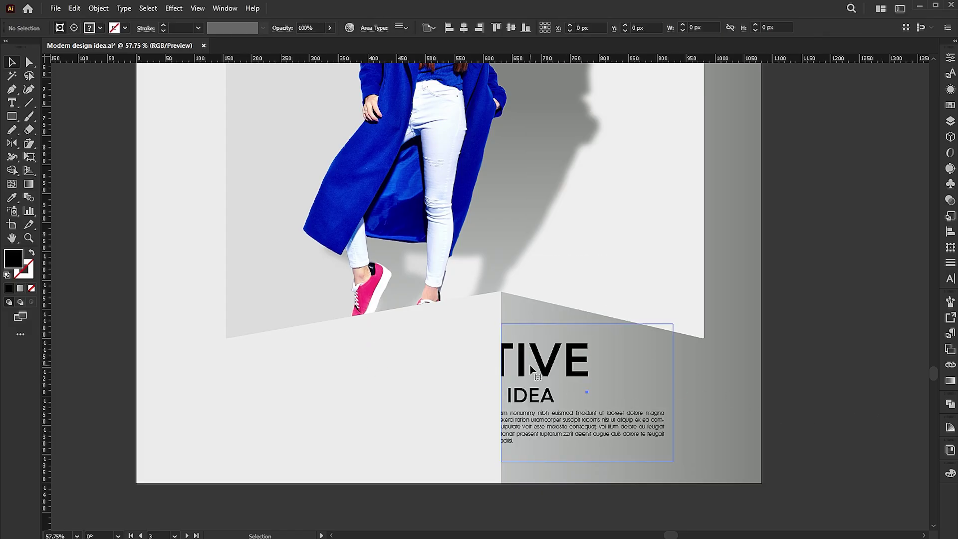
click(787, 370)
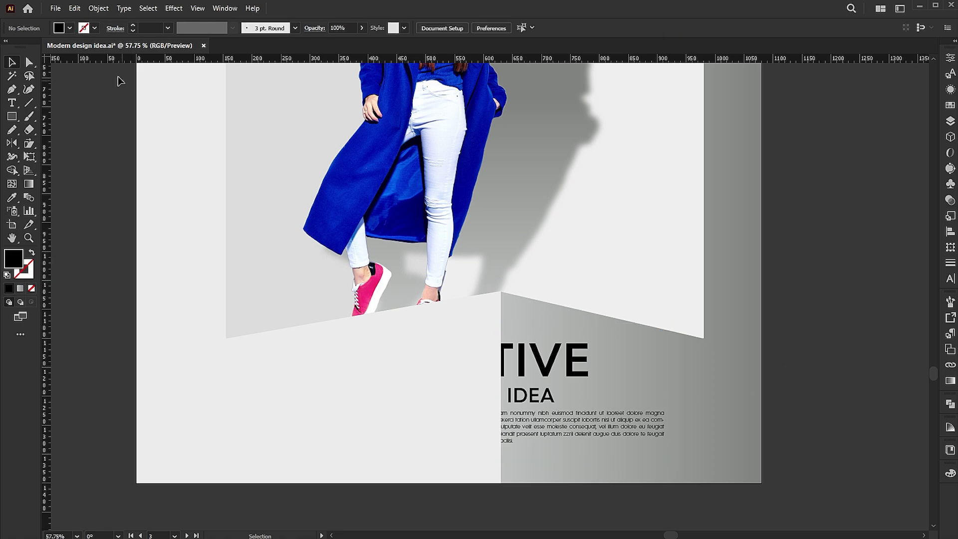
key(ctrl+a)
Step: Copy the clipped text group and paste it in front
click(74, 8)
click(84, 58)
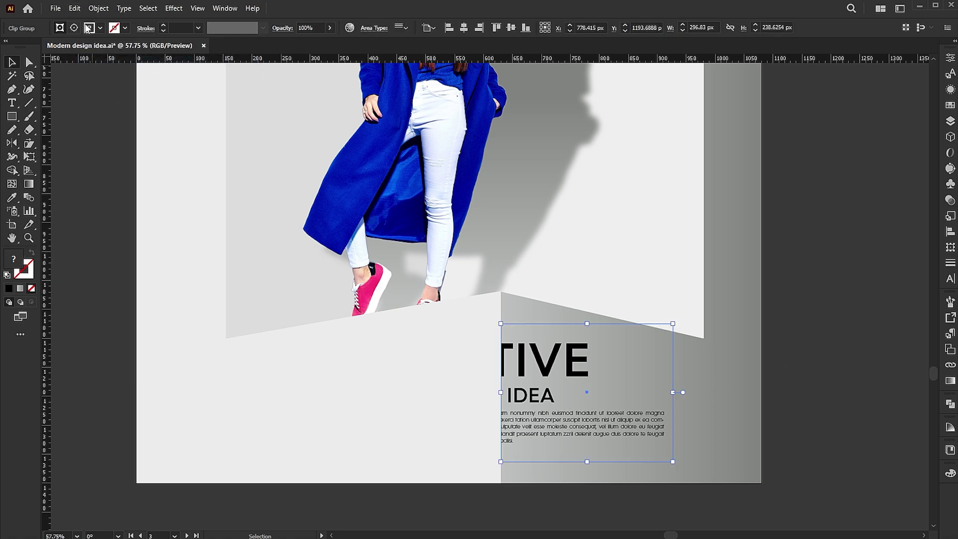
click(74, 8)
click(99, 86)
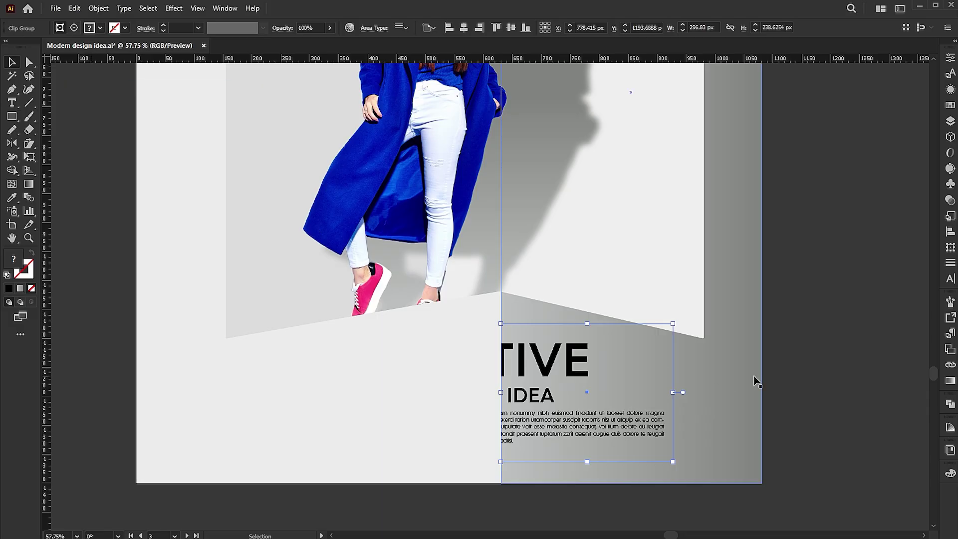
Step: With Direct Selection, drag the copy's clip edge left past the fold to reveal the left text
click(29, 62)
click(811, 380)
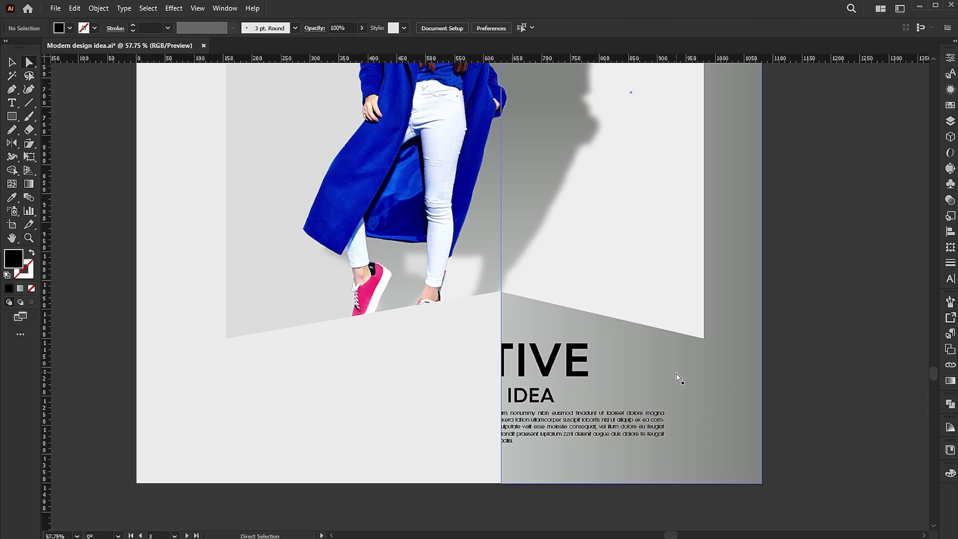
drag(672, 378, 315, 377)
key(v)
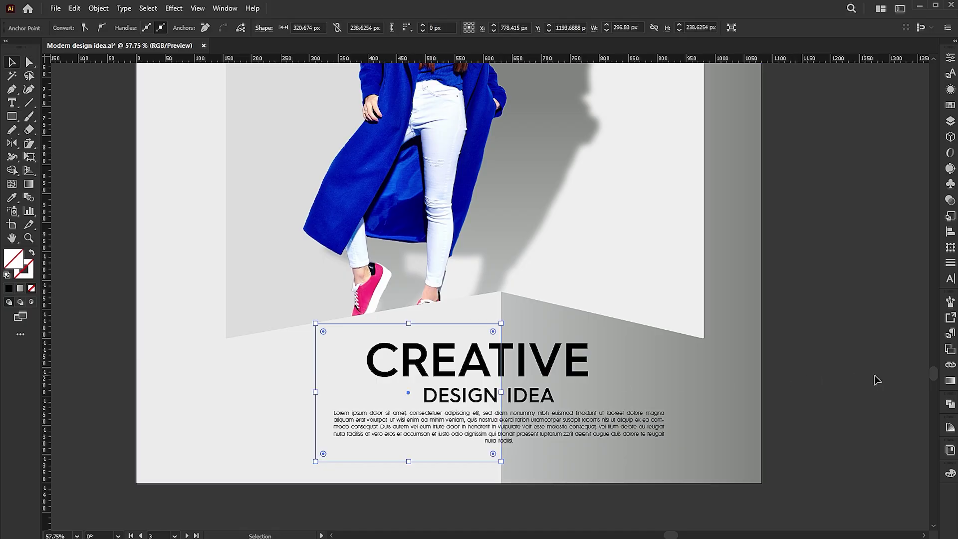
click(872, 378)
click(544, 374)
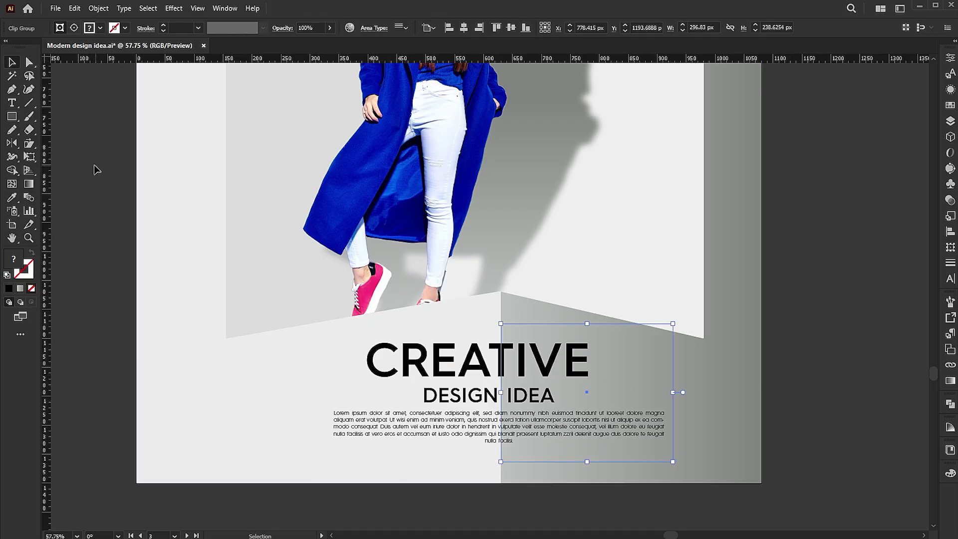
Step: Shear the right half of the text to follow the right face of the corner fold
drag(30, 145, 79, 154)
drag(707, 406, 698, 428)
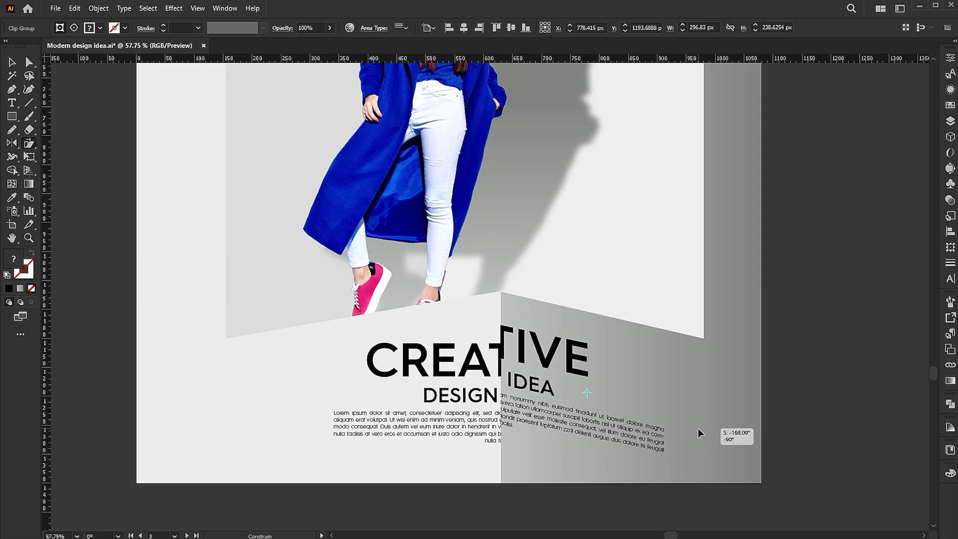
key(v)
Step: Shear the left half of the text to slope with the left face of the fold
click(405, 361)
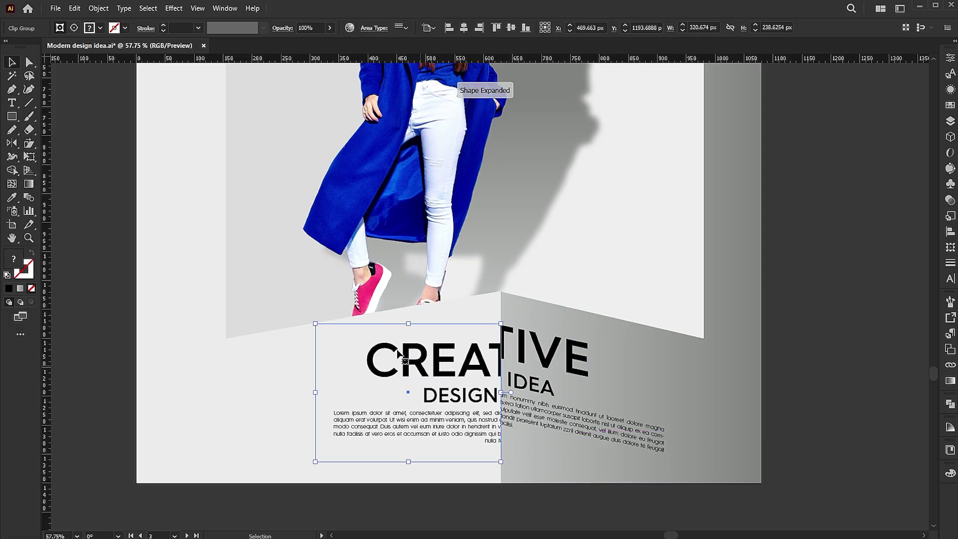
click(30, 147)
drag(193, 399, 199, 441)
key(v)
click(848, 380)
Step: Set the left sheared text group's opacity to 80% and fit the artboard in view
click(470, 366)
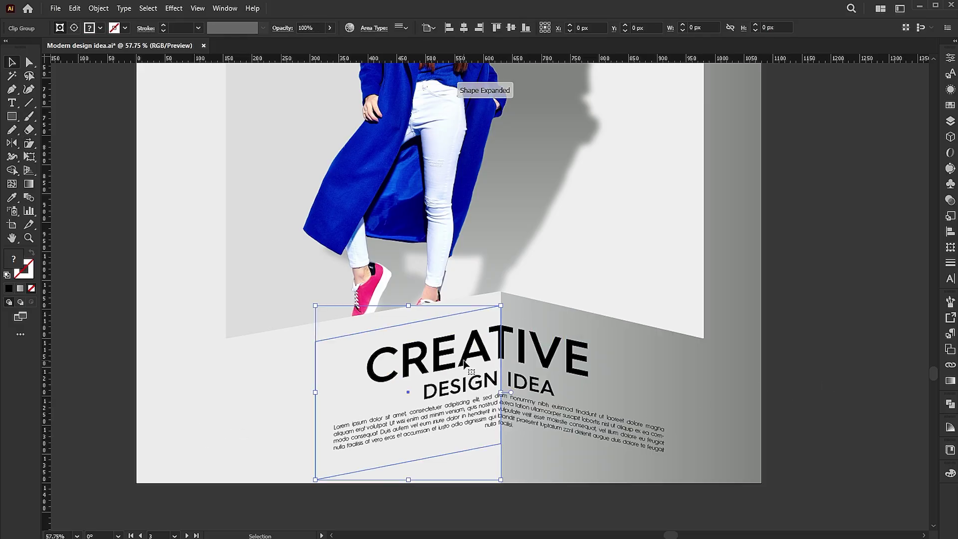
click(319, 28)
text(80)
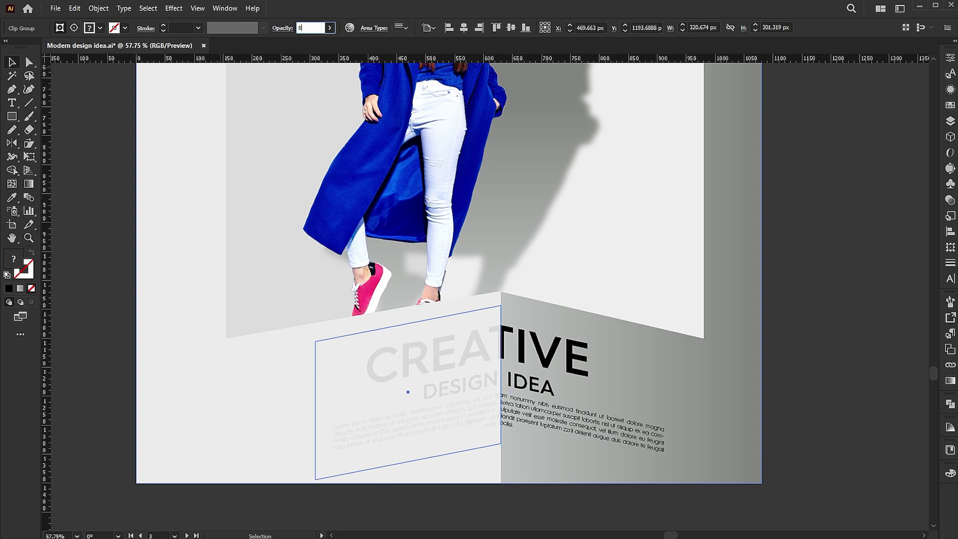
key(Return)
click(894, 358)
key(ctrl+0)
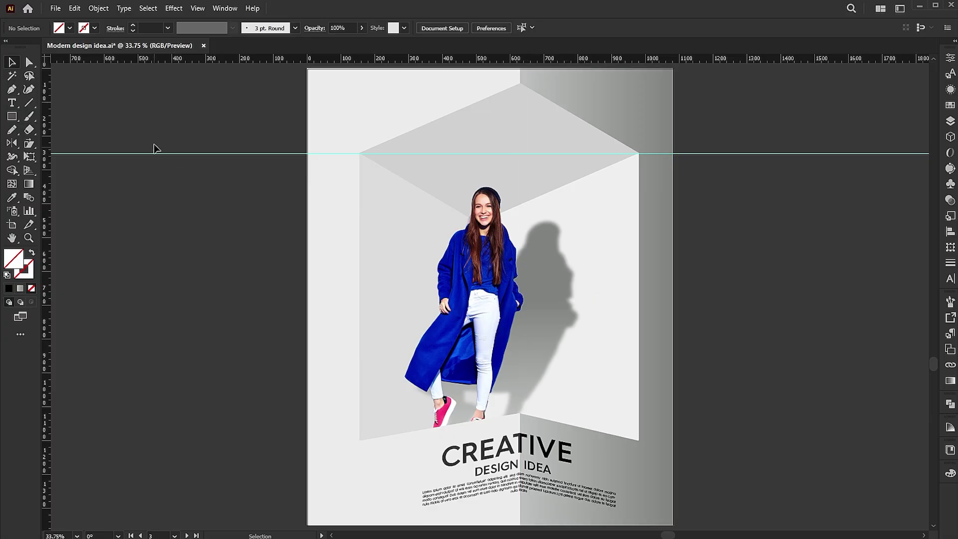
Step: Draw two vertical lines down the corner fold, top to bottom, and select both
click(31, 100)
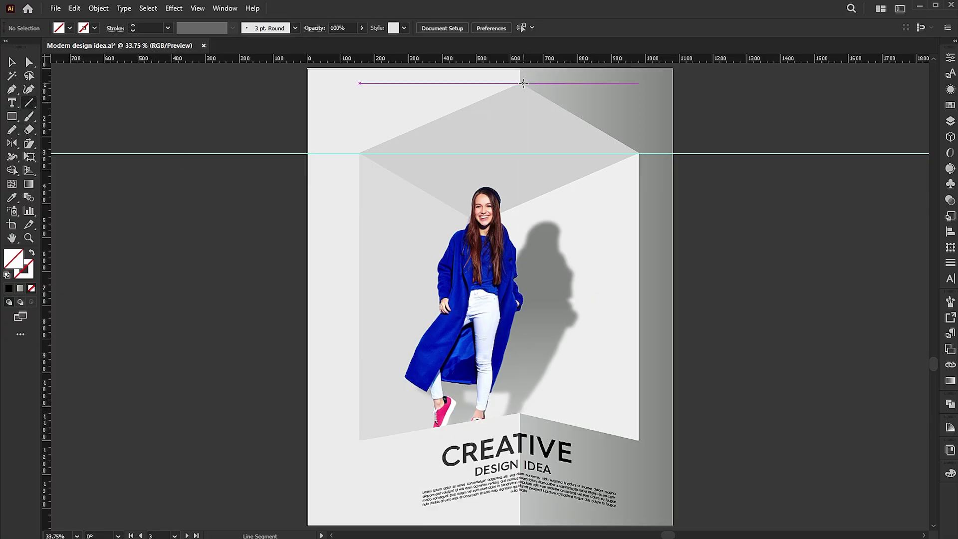
drag(520, 83, 520, 524)
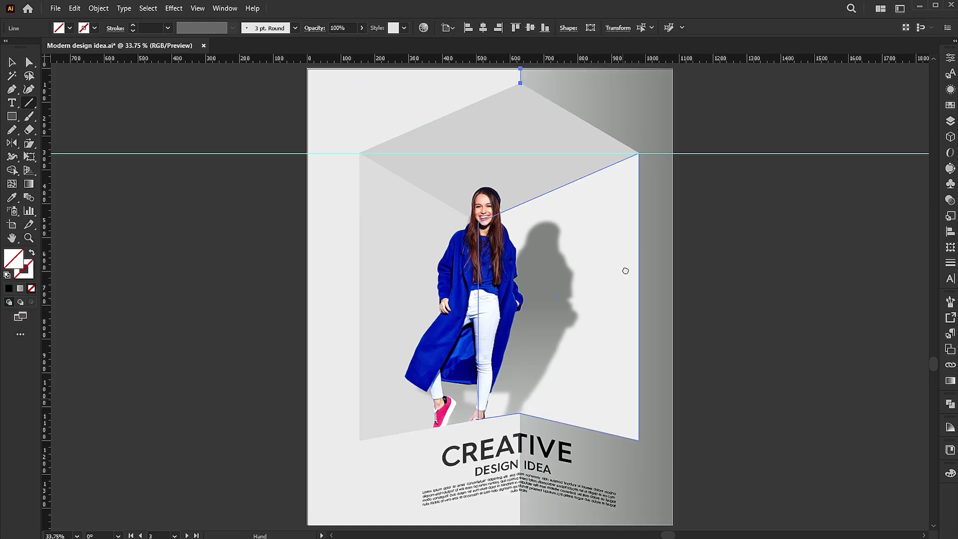
scroll(533, 304, down, 3)
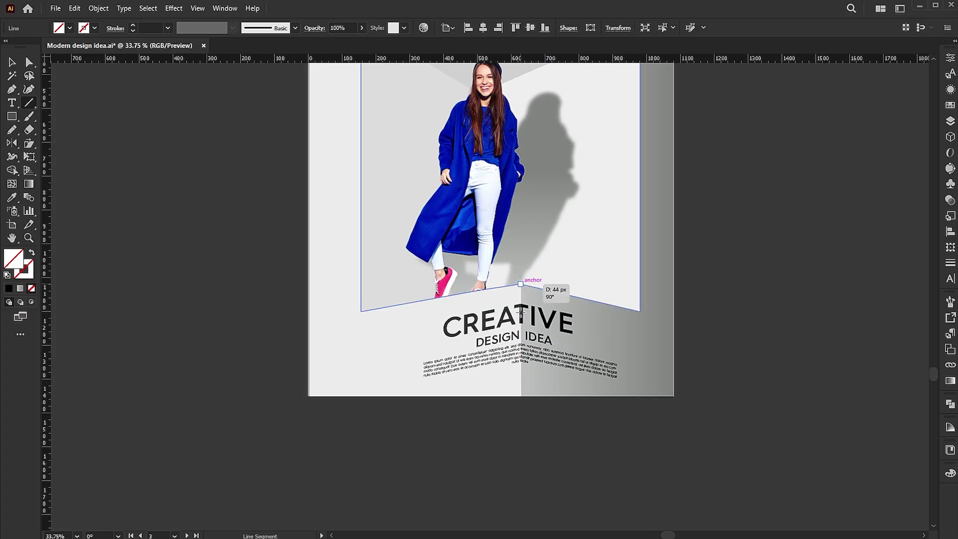
drag(520, 284, 528, 388)
key(v)
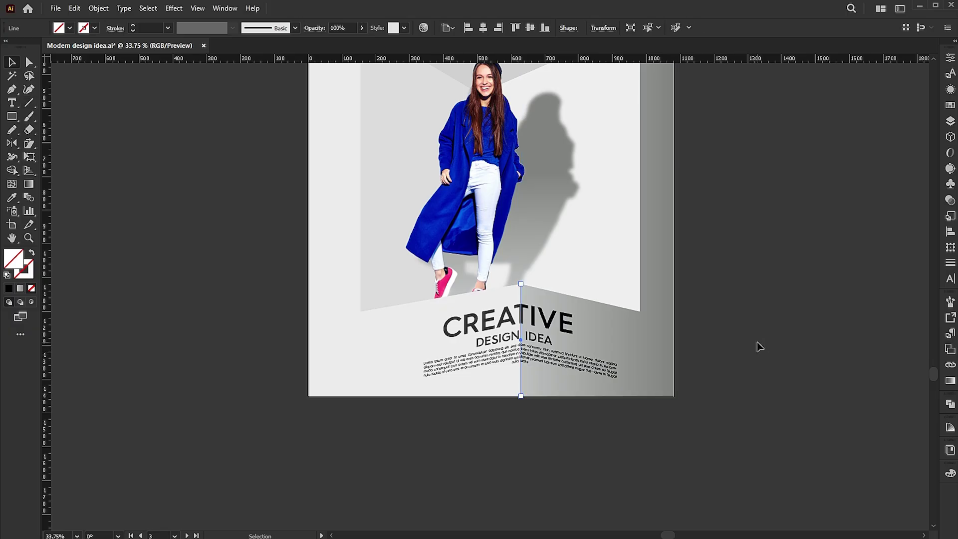
scroll(756, 342, up, 4)
shift+click(530, 85)
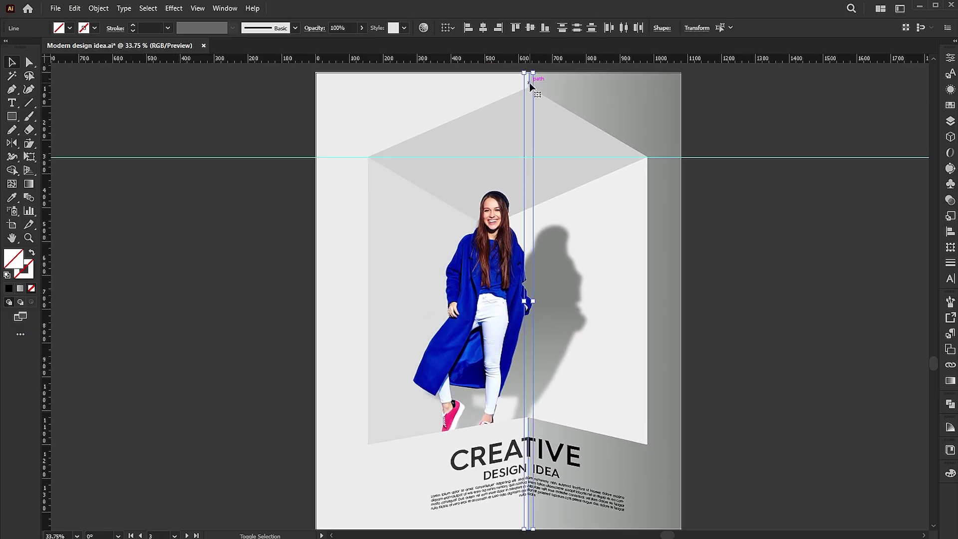
Step: Give the fold lines a gradient stroke using the White, Black preset
click(9, 288)
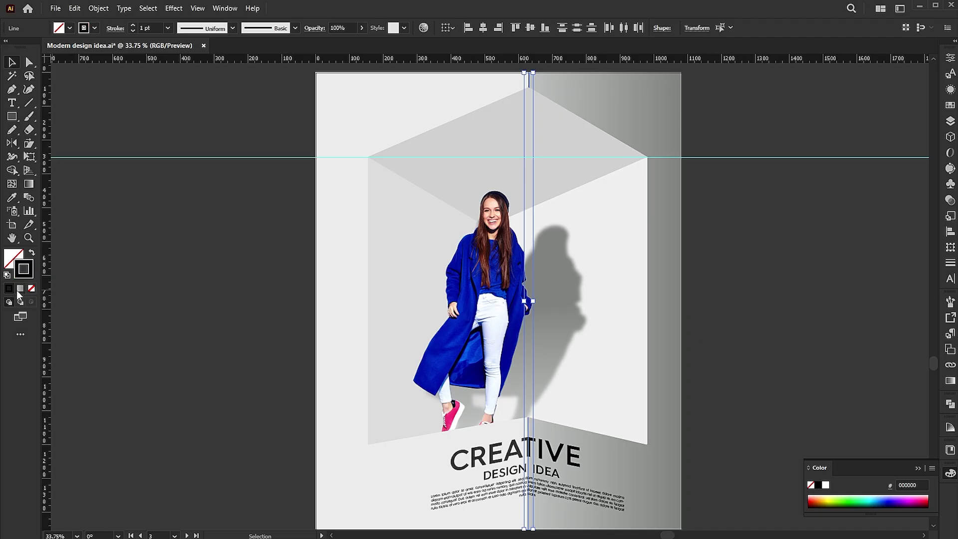
click(20, 289)
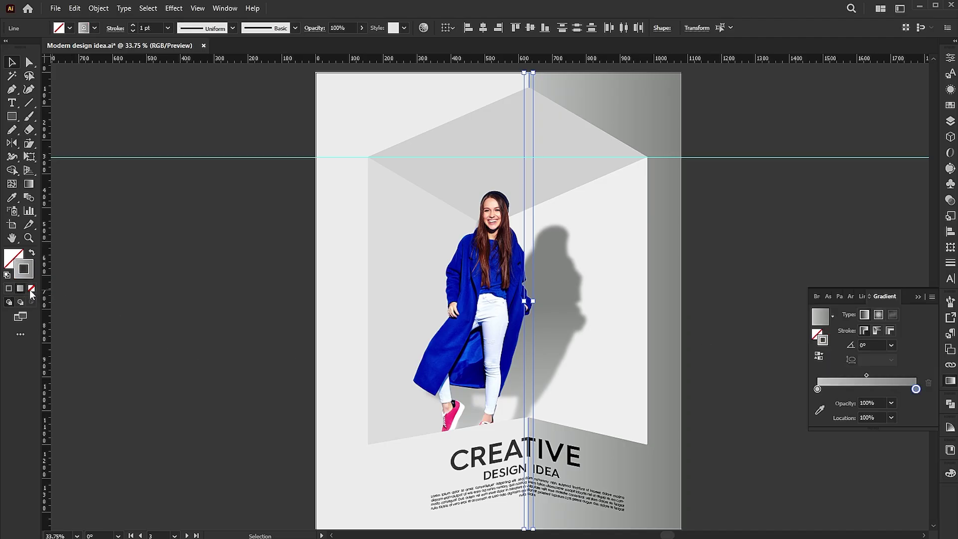
click(832, 317)
scroll(818, 351, up, 1)
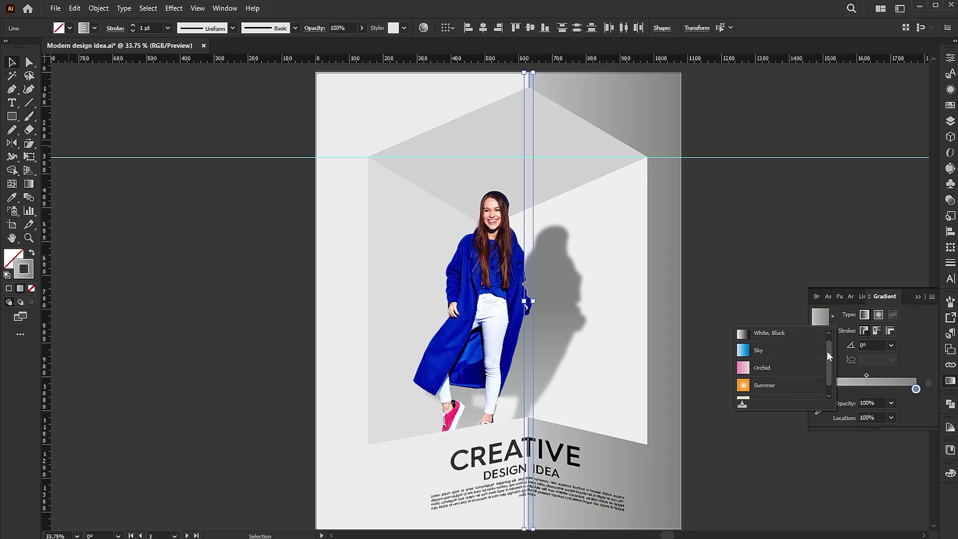
click(795, 337)
Step: Change the black gradient stop to white at 0% opacity and make the gradient Radial
double_click(915, 390)
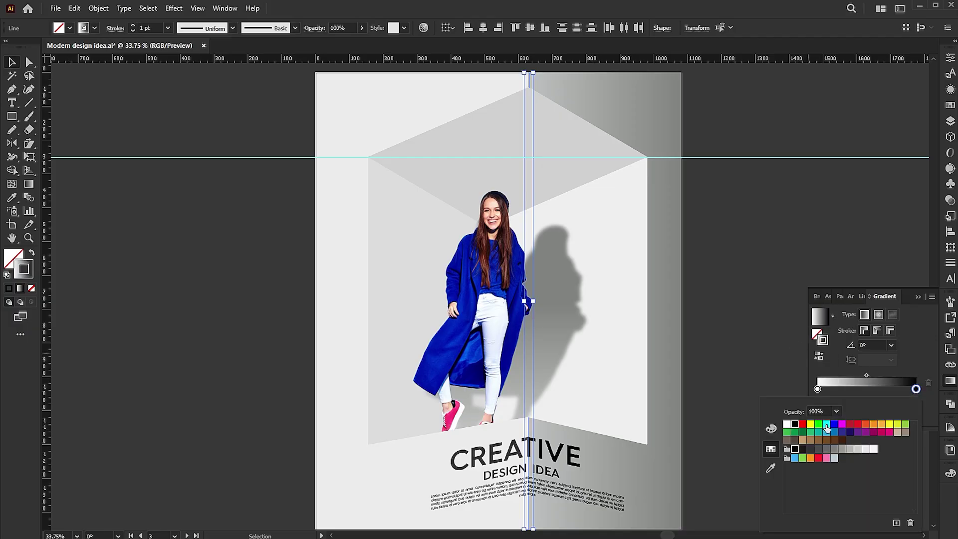
click(788, 425)
click(869, 402)
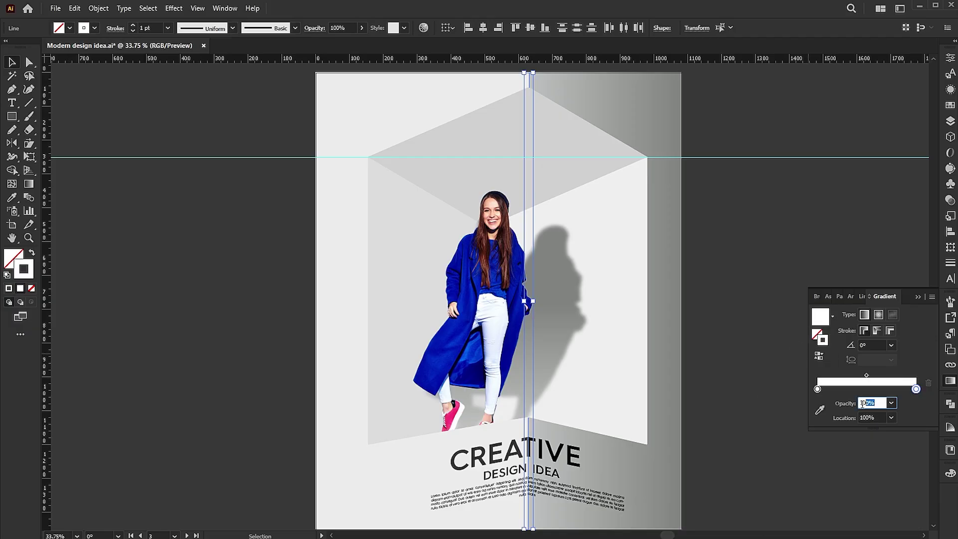
text(0)
key(Return)
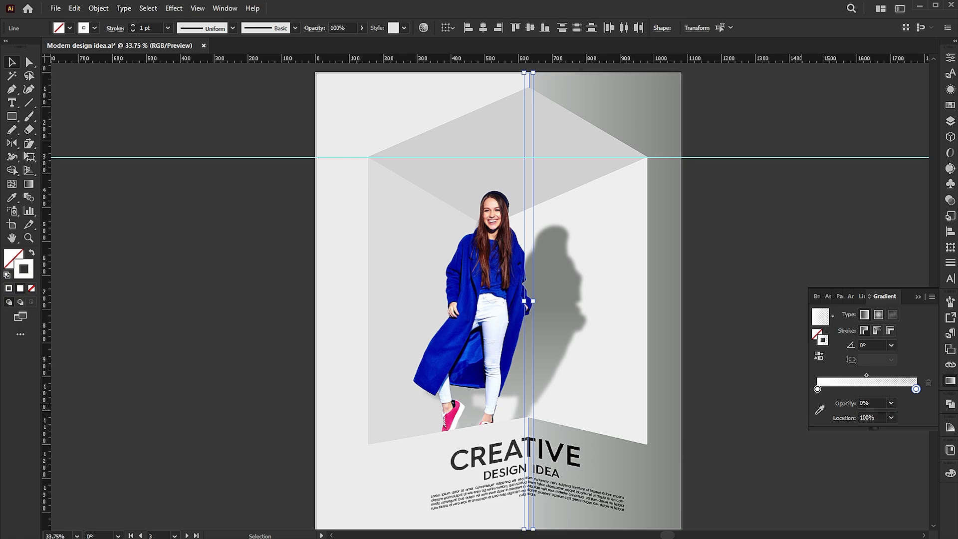
click(881, 310)
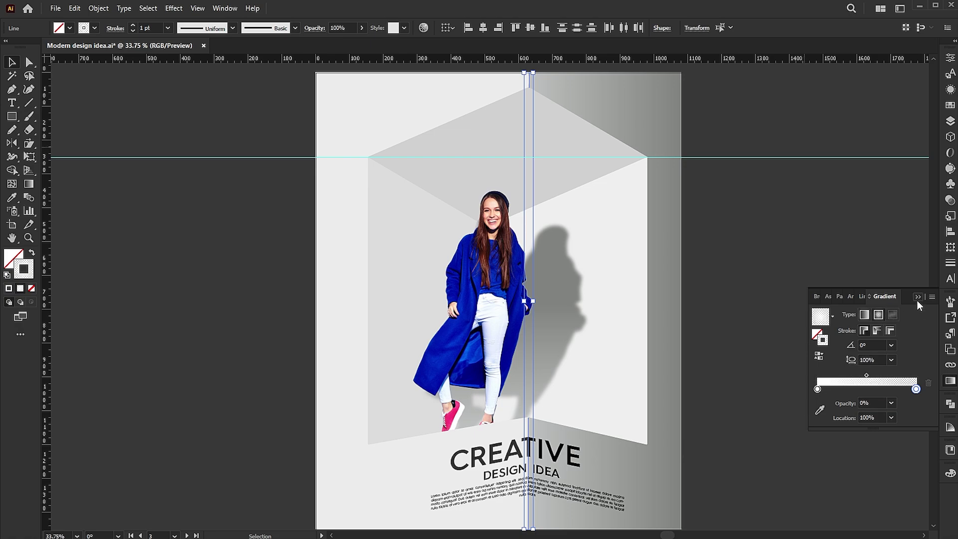